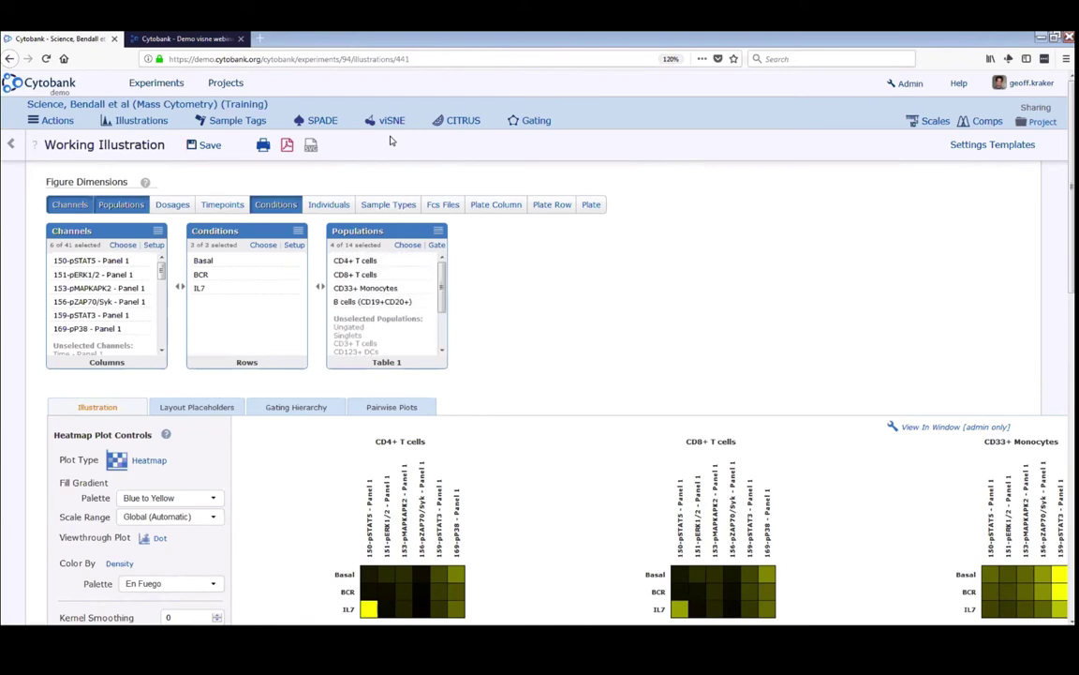
Create a new viSNE analysis named "Webinar Demo"
{"action": "left_click", "coordinate": [391, 120]}
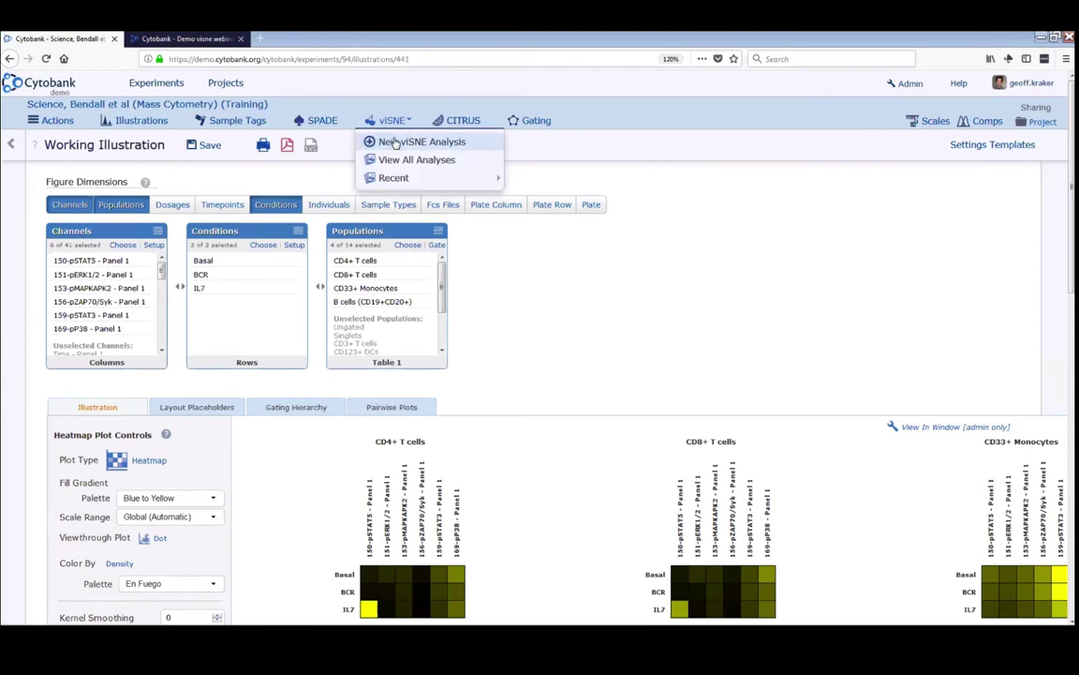
{"action": "left_click", "coordinate": [398, 141]}
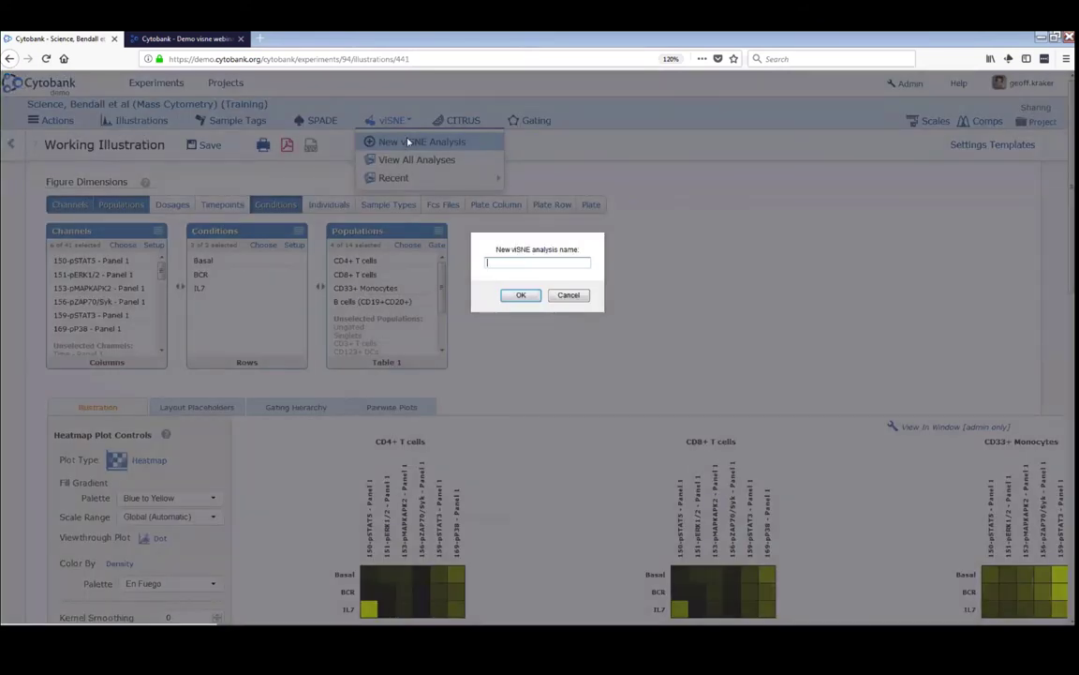
{"action": "type", "text": "Webinar Demo"}
{"action": "key", "text": "Return"}
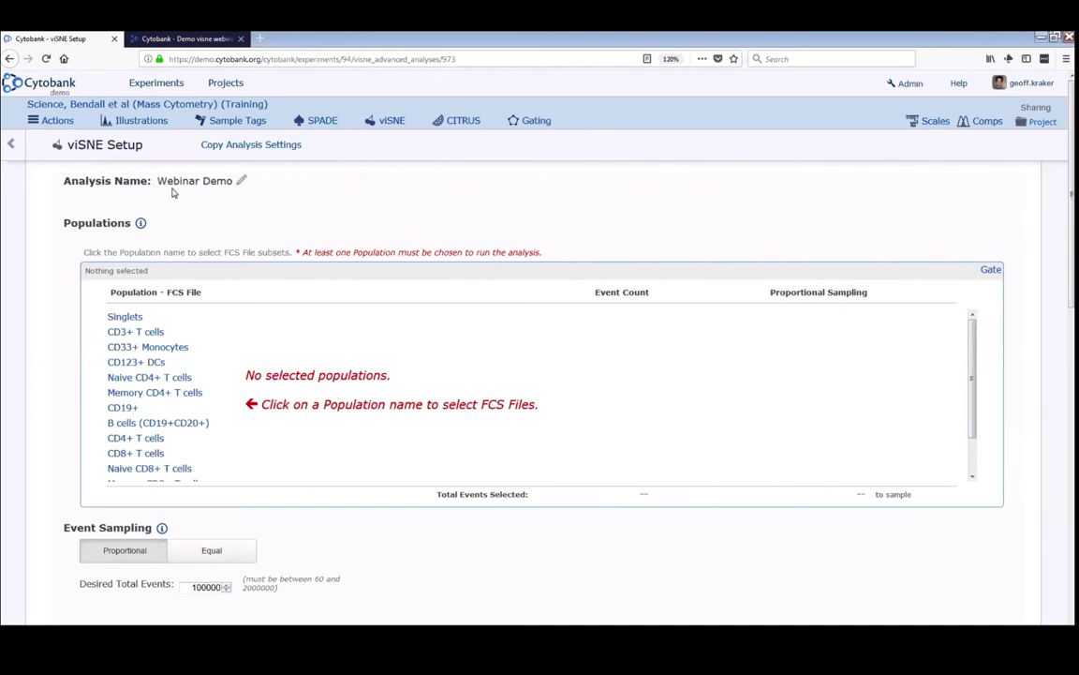
Add the Singlets population to the analysis with all three FCS files: Marrow1_01_Basal1, Marrow1_06_BCR and Marrow1_12_IL7
{"action": "scroll", "coordinate": [169, 252], "scroll_direction": "down", "scroll_amount": 1}
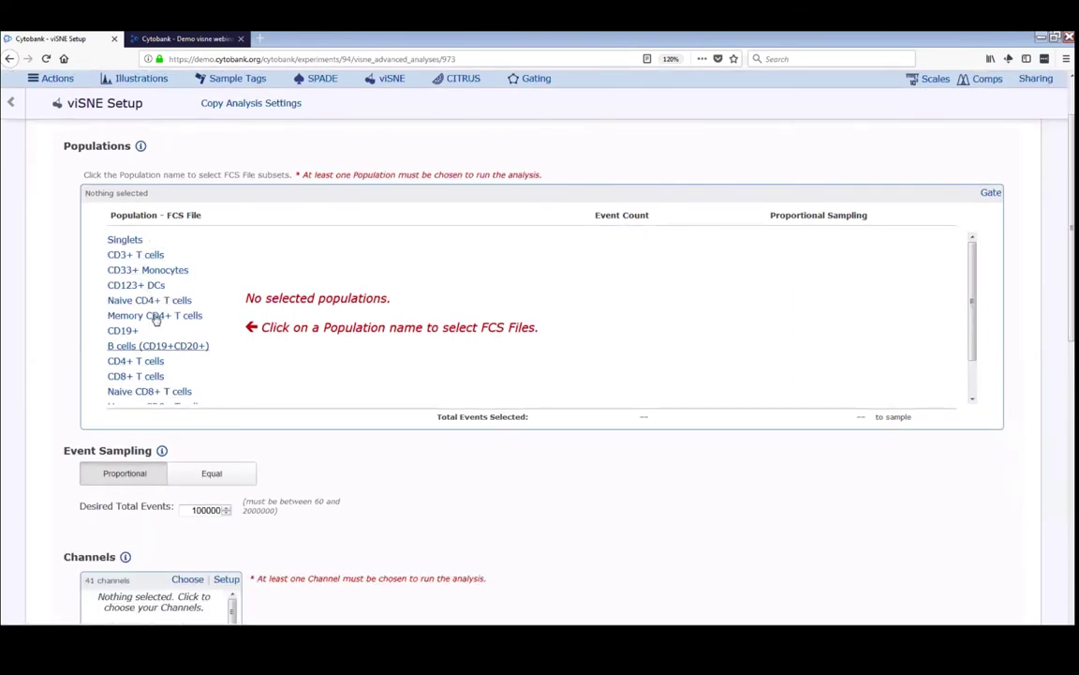
{"action": "scroll", "coordinate": [154, 314], "scroll_direction": "down", "scroll_amount": 1}
{"action": "scroll", "coordinate": [173, 310], "scroll_direction": "down", "scroll_amount": 1}
{"action": "scroll", "coordinate": [168, 284], "scroll_direction": "up", "scroll_amount": 3}
{"action": "left_click", "coordinate": [125, 241]}
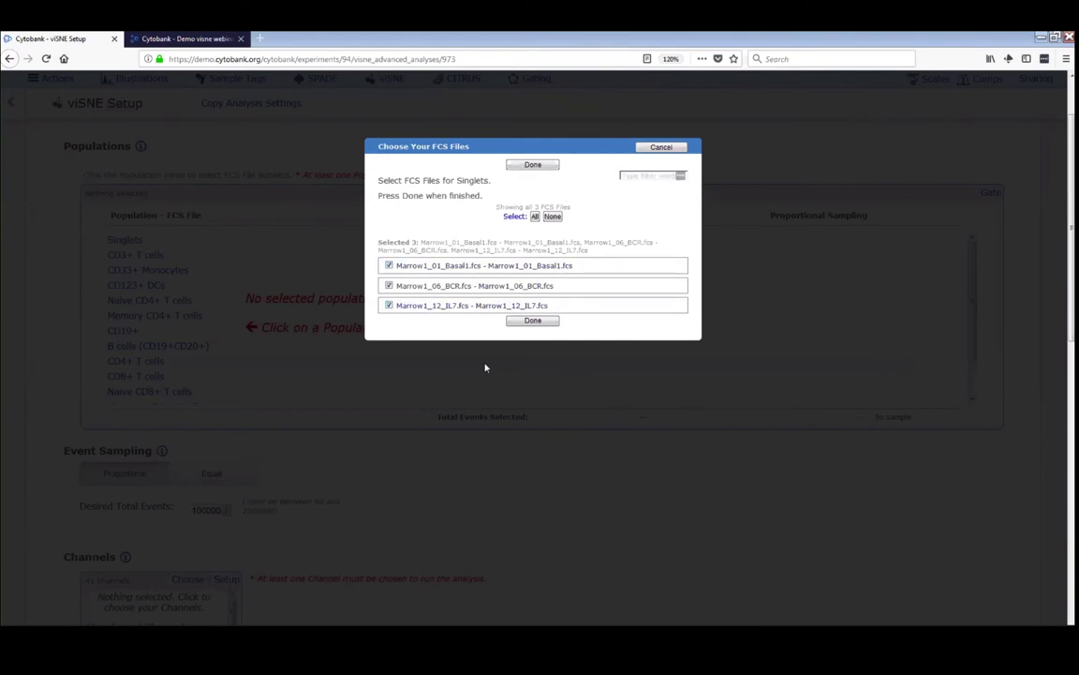
{"action": "key", "text": "Return"}
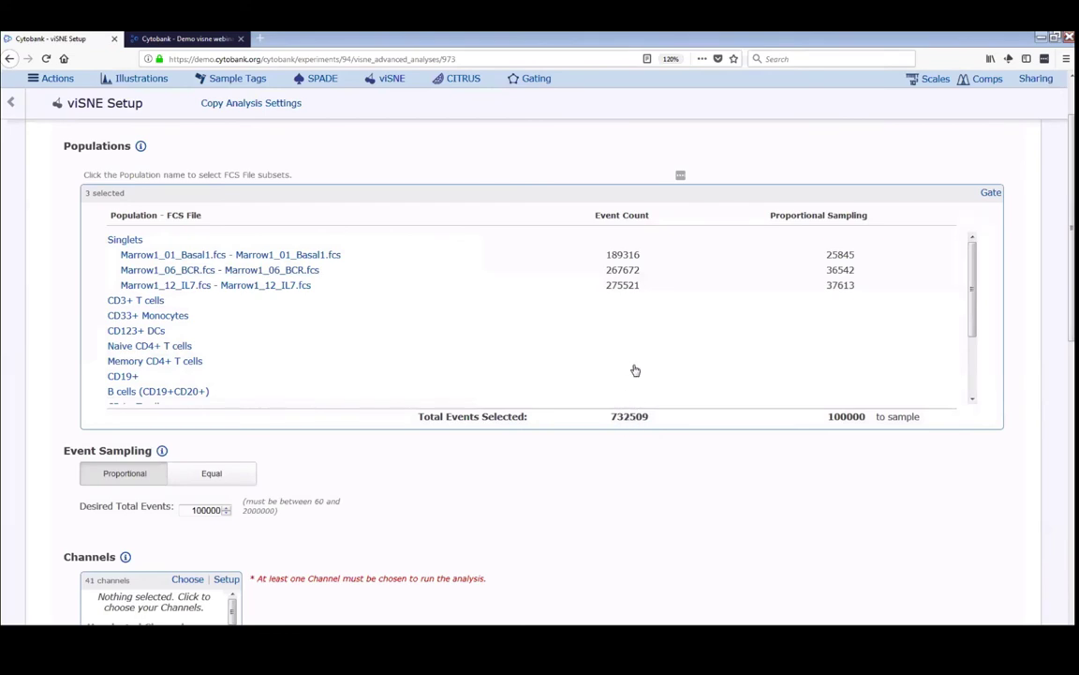
Change the event sampling method to Equal for the selected Singlets files
{"action": "left_click_drag", "start_coordinate": [192, 509], "coordinate": [230, 509]}
{"action": "scroll", "coordinate": [864, 366], "scroll_direction": "down", "scroll_amount": 1}
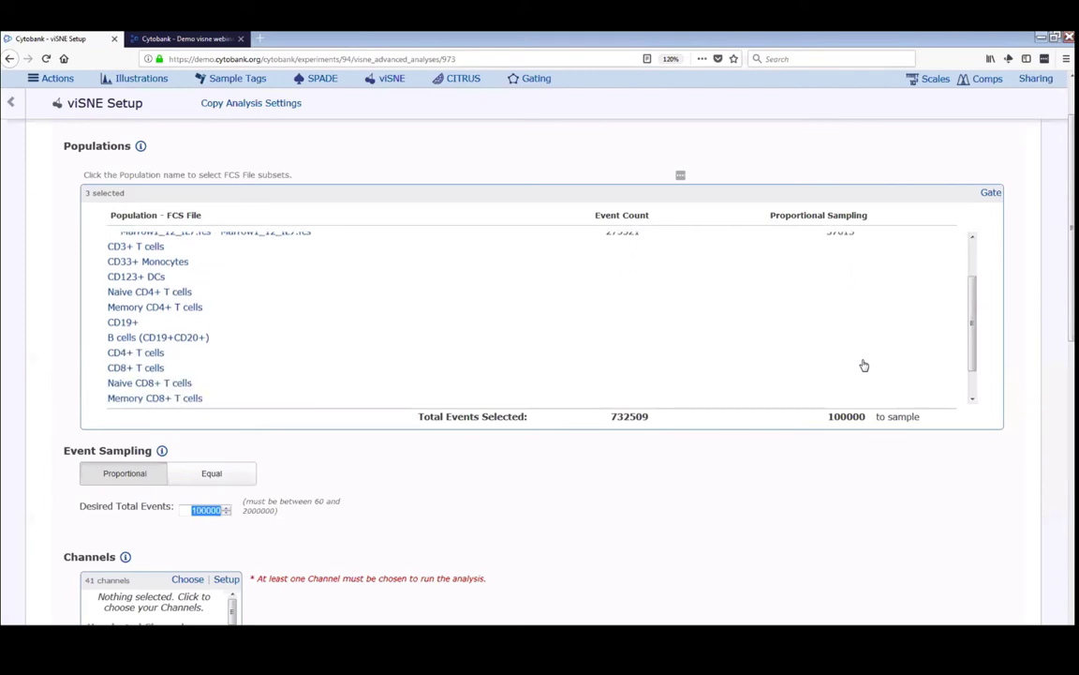
{"action": "scroll", "coordinate": [864, 366], "scroll_direction": "up", "scroll_amount": 1}
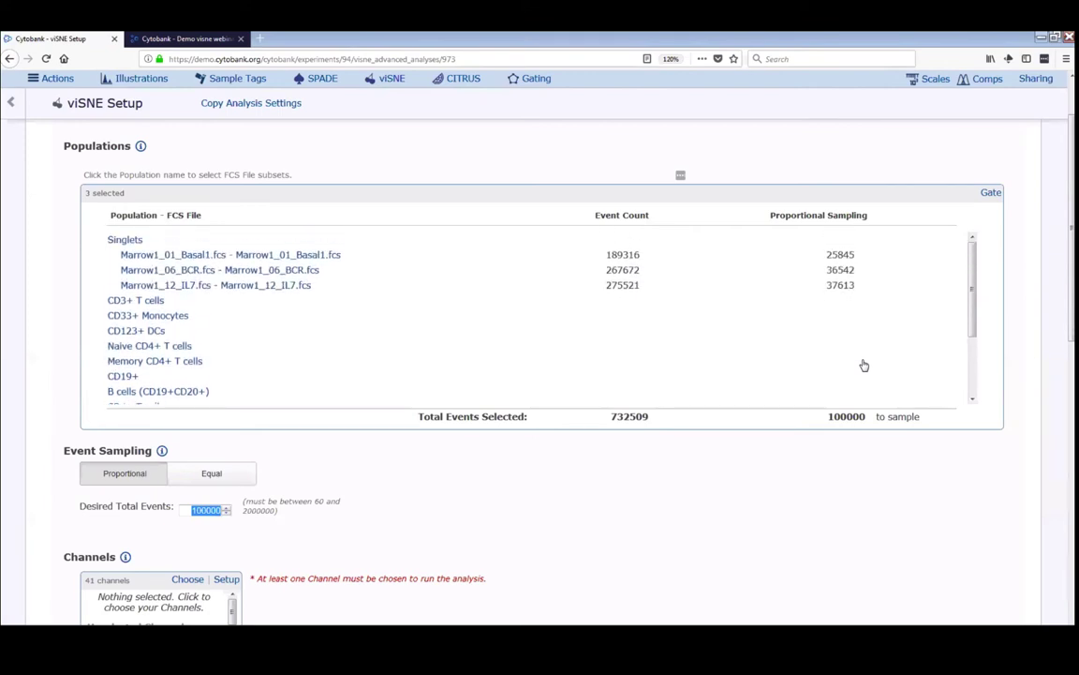
{"action": "left_click", "coordinate": [131, 474]}
{"action": "left_click", "coordinate": [212, 473]}
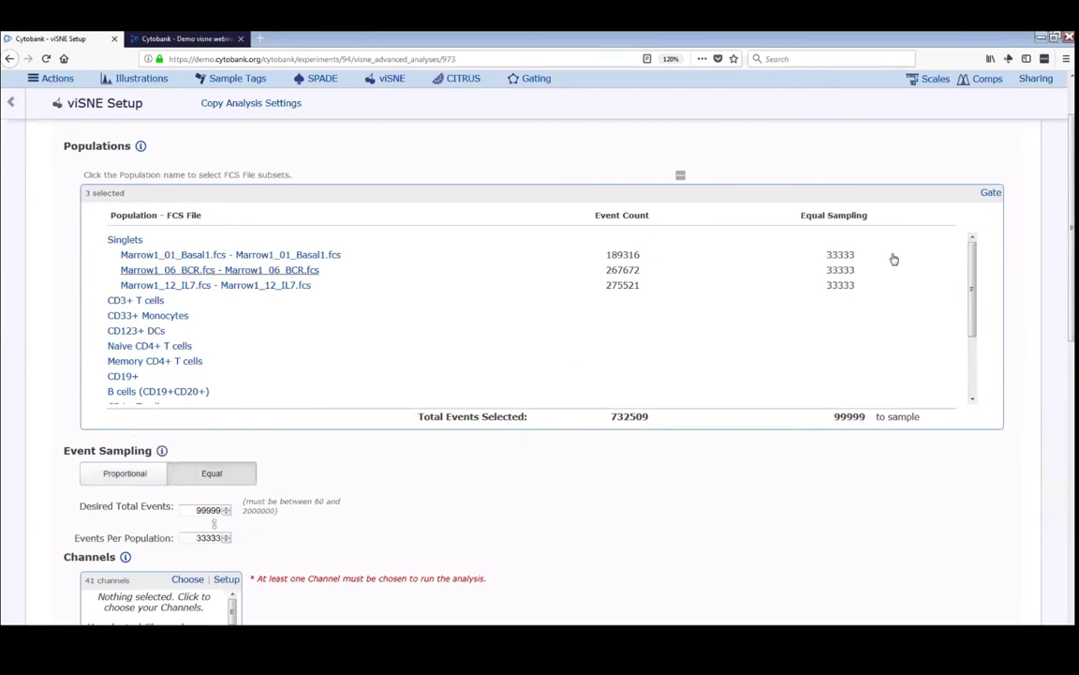
{"action": "scroll", "coordinate": [484, 501], "scroll_direction": "down", "scroll_amount": 4}
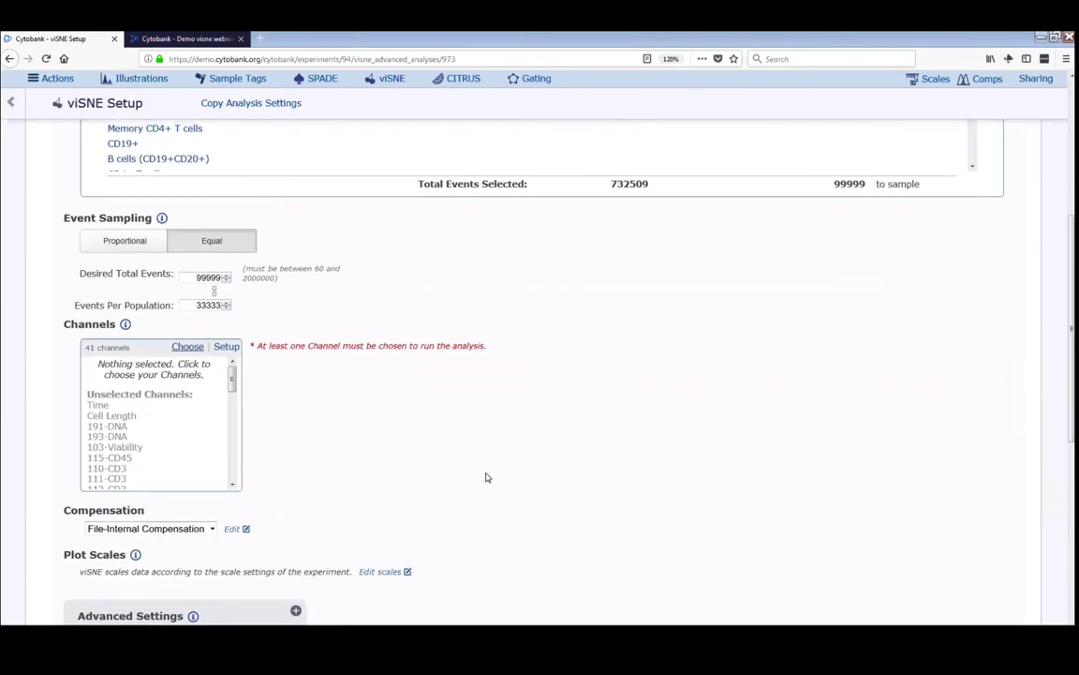
{"action": "left_click", "coordinate": [175, 365]}
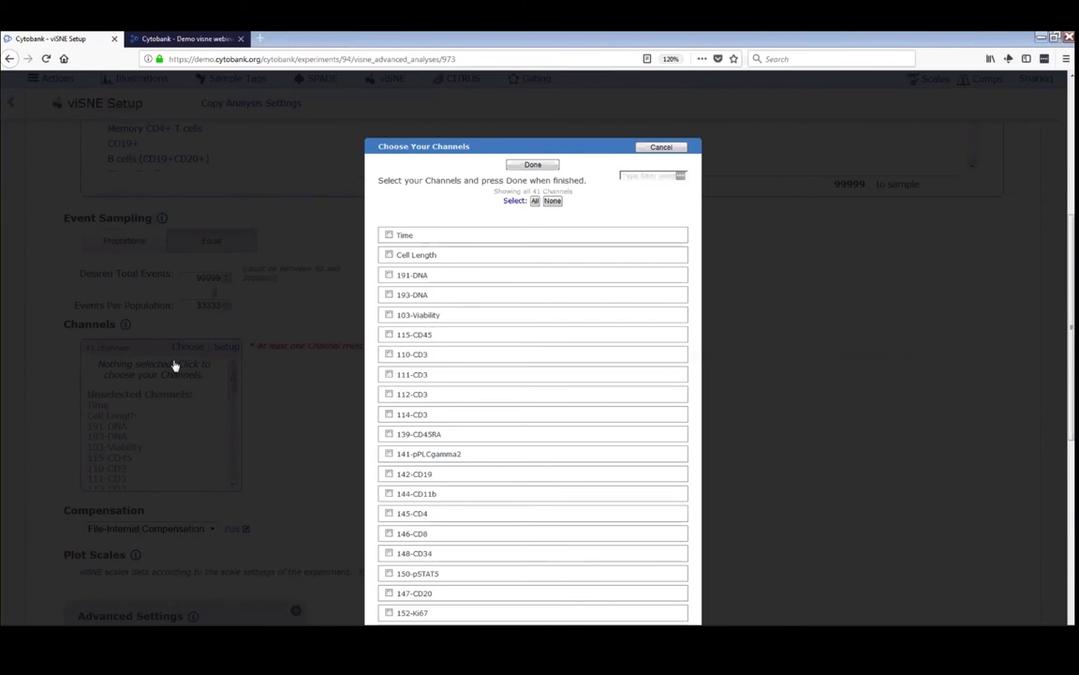
{"action": "type", "text": "CD"}
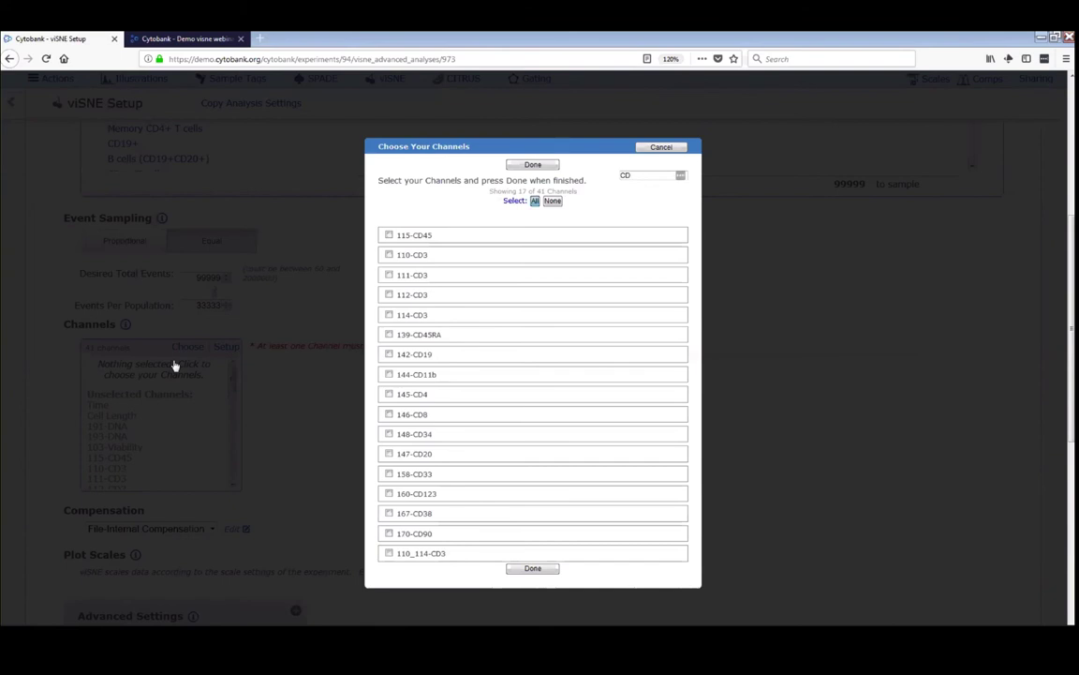
{"action": "key", "text": "Return"}
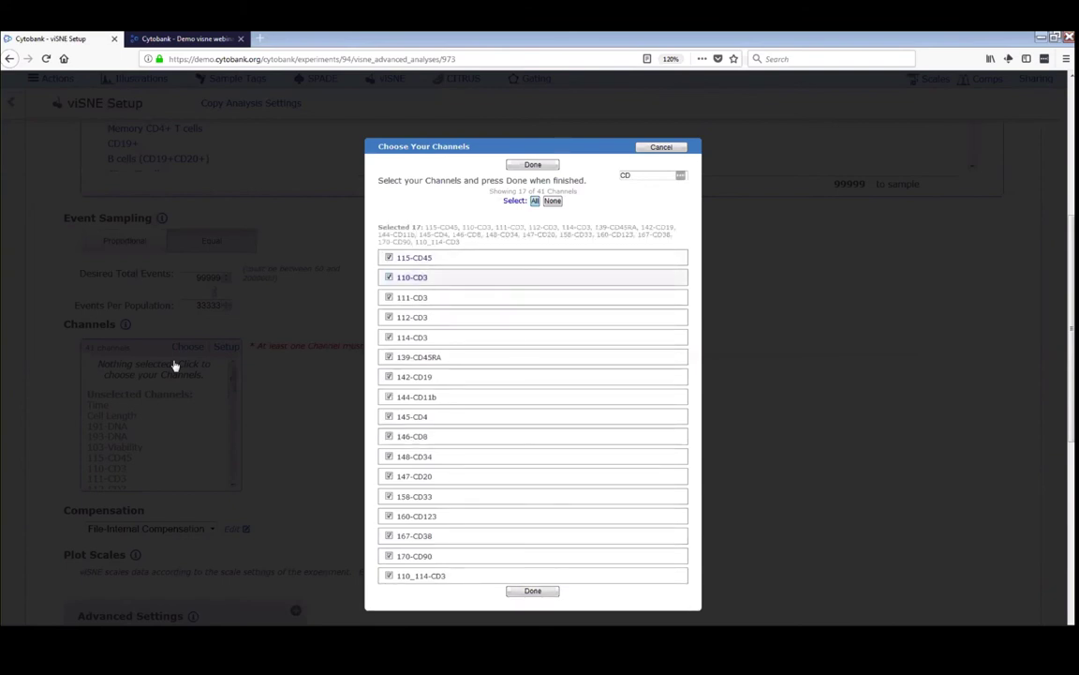
{"action": "key", "text": "space"}
{"action": "key", "text": "Tab"}
{"action": "key", "text": "space"}
{"action": "key", "text": "Tab"}
{"action": "key", "text": "space"}
{"action": "key", "text": "Tab"}
{"action": "key", "text": "space"}
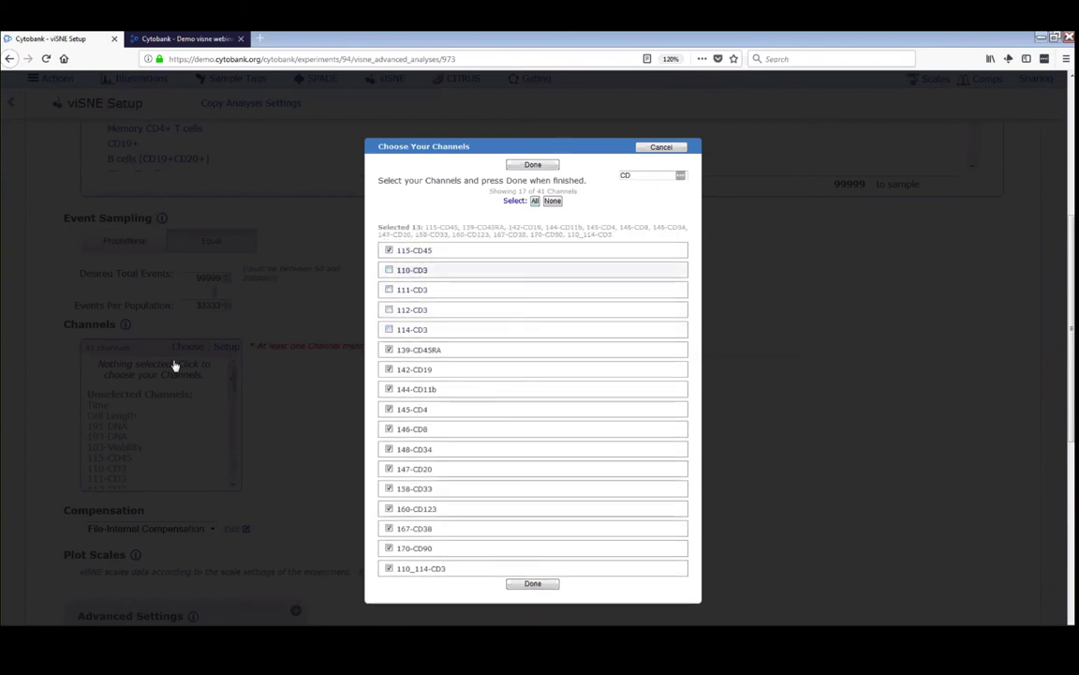
{"action": "key", "text": "Tab"}
{"action": "key", "text": "Tab"}
{"action": "key", "text": "Tab"}
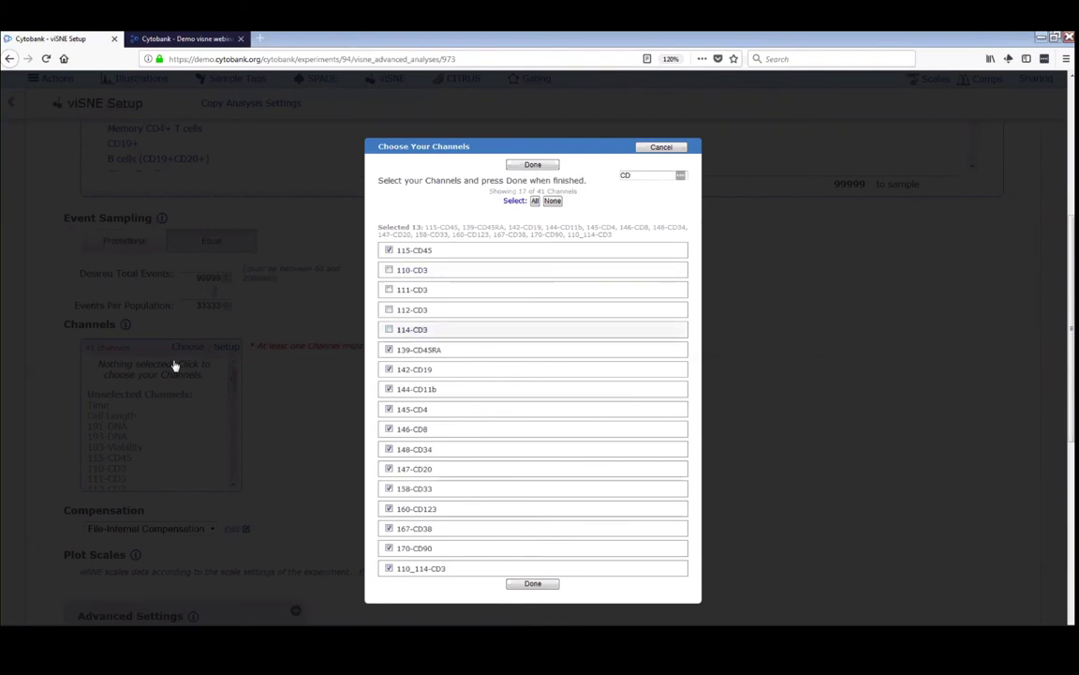
{"action": "key", "text": "shift+Tab"}
{"action": "key", "text": "shift+Tab"}
{"action": "key", "text": "shift+Tab"}
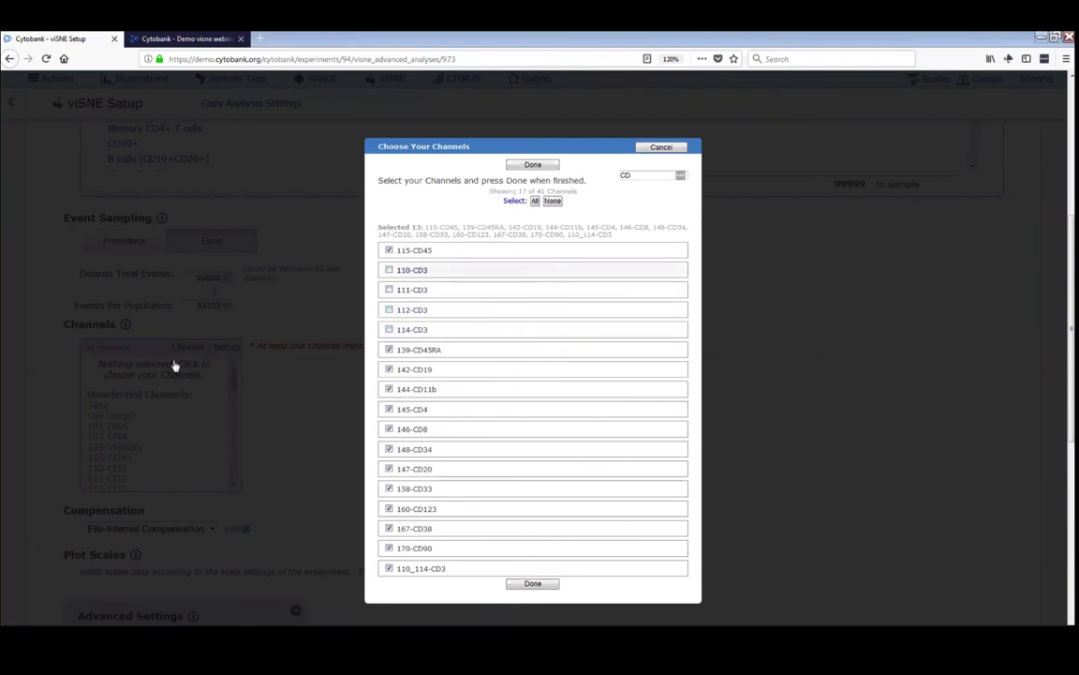
{"action": "key", "text": "Tab"}
{"action": "key", "text": "shift+Tab"}
{"action": "key", "text": "shift+Tab"}
{"action": "key", "text": "Tab"}
{"action": "key", "text": "Tab"}
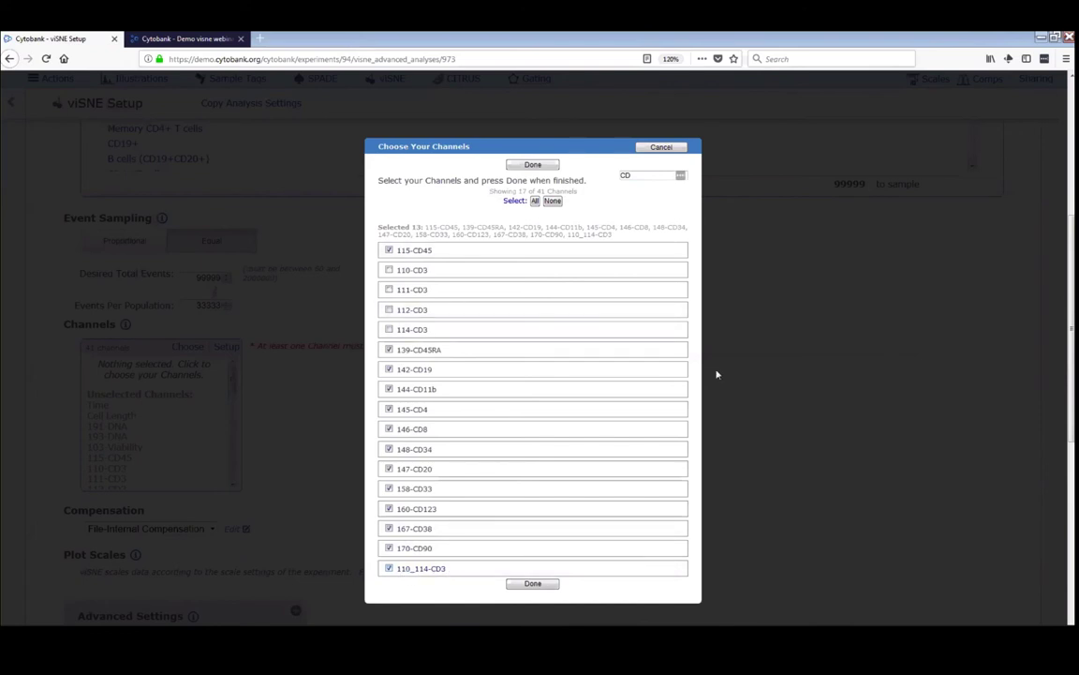
{"action": "key", "text": "Tab"}
{"action": "key", "text": "shift+Tab"}
{"action": "key", "text": "shift+Tab"}
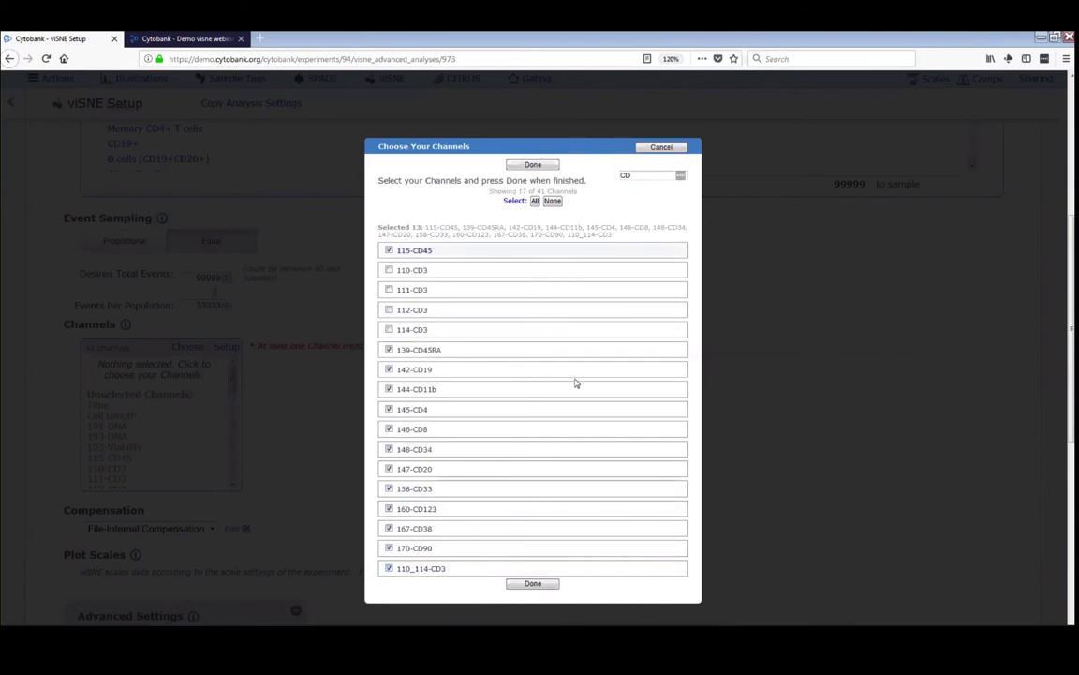
{"action": "key", "text": "shift+Tab"}
{"action": "key", "text": "BackSpace"}
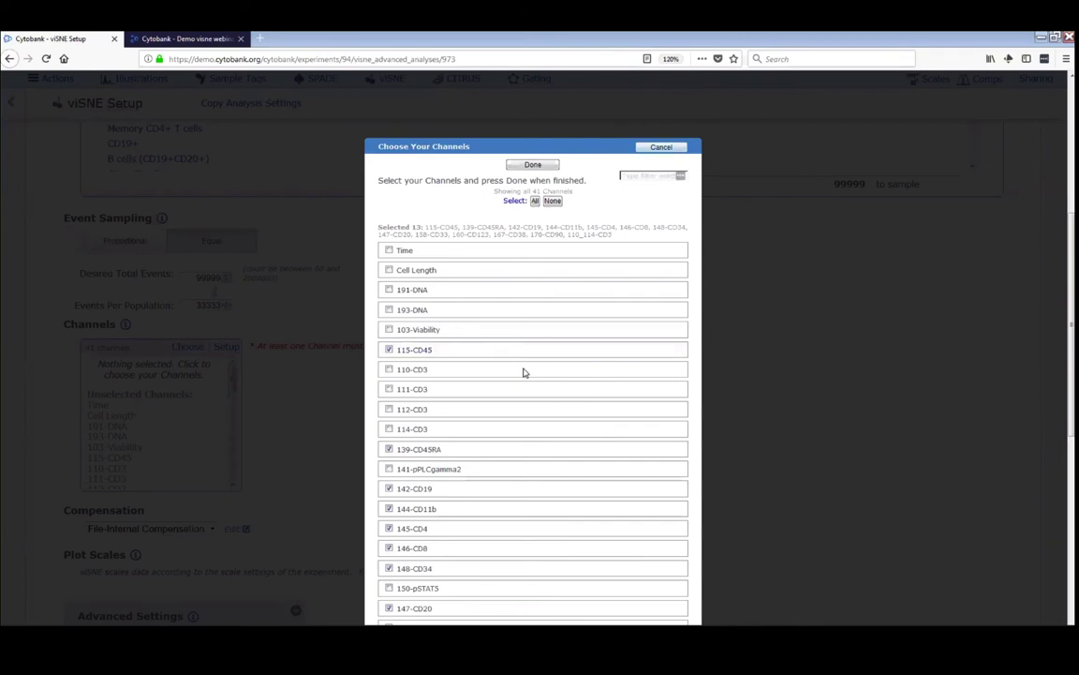
{"action": "key", "text": "Escape"}
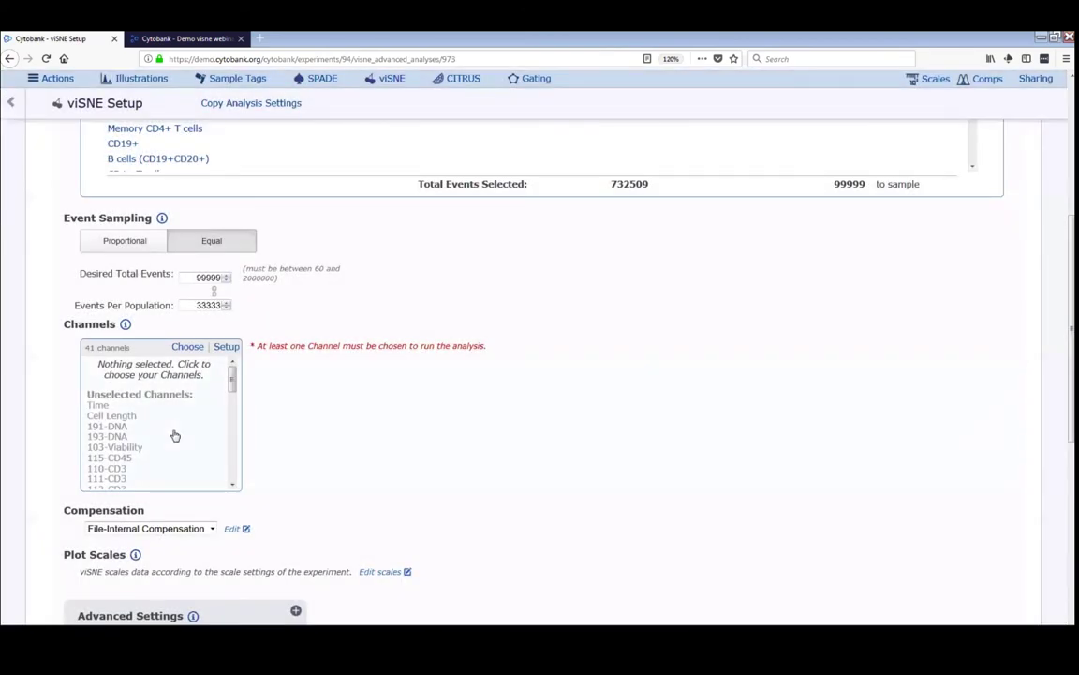
Filter the analysis channel choices by "CD" and select all matching channels
{"action": "left_click", "coordinate": [174, 436]}
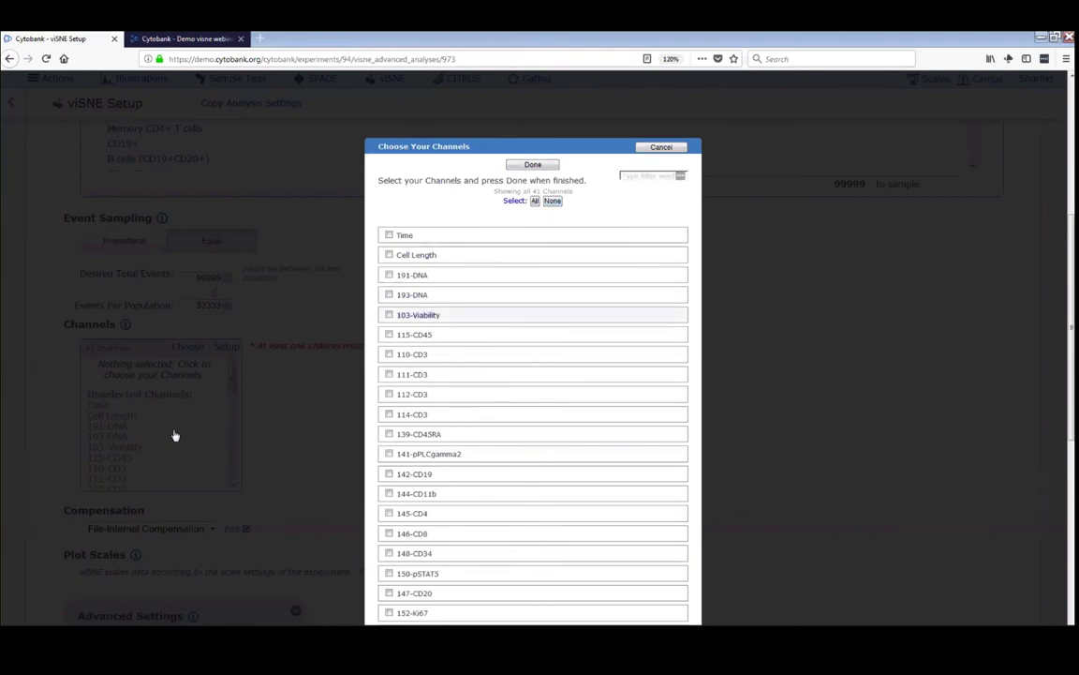
{"action": "scroll", "coordinate": [174, 436], "scroll_direction": "down", "scroll_amount": 3}
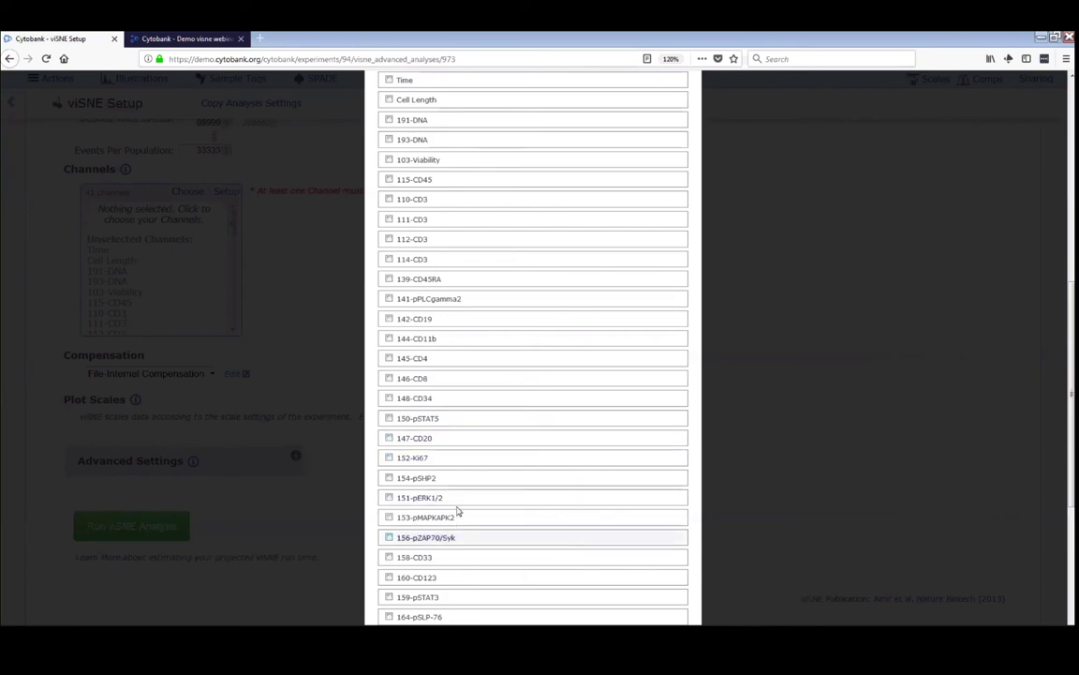
{"action": "scroll", "coordinate": [446, 497], "scroll_direction": "down", "scroll_amount": 1}
{"action": "scroll", "coordinate": [446, 495], "scroll_direction": "down", "scroll_amount": 1}
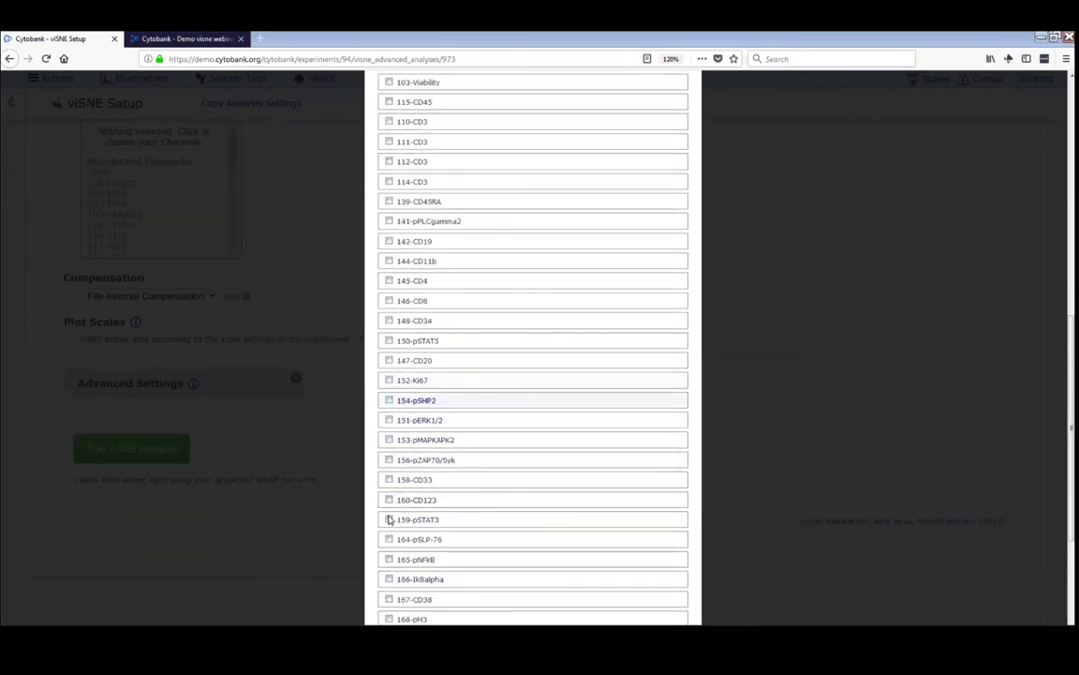
{"action": "scroll", "coordinate": [456, 516], "scroll_direction": "up", "scroll_amount": 5}
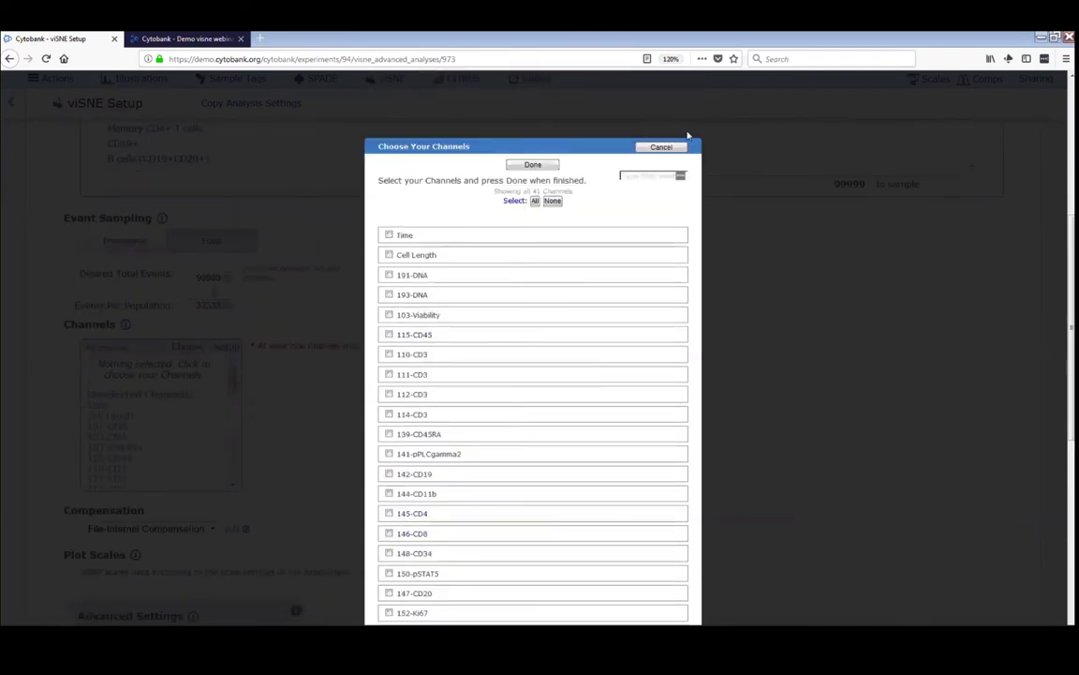
{"action": "type", "text": "CD"}
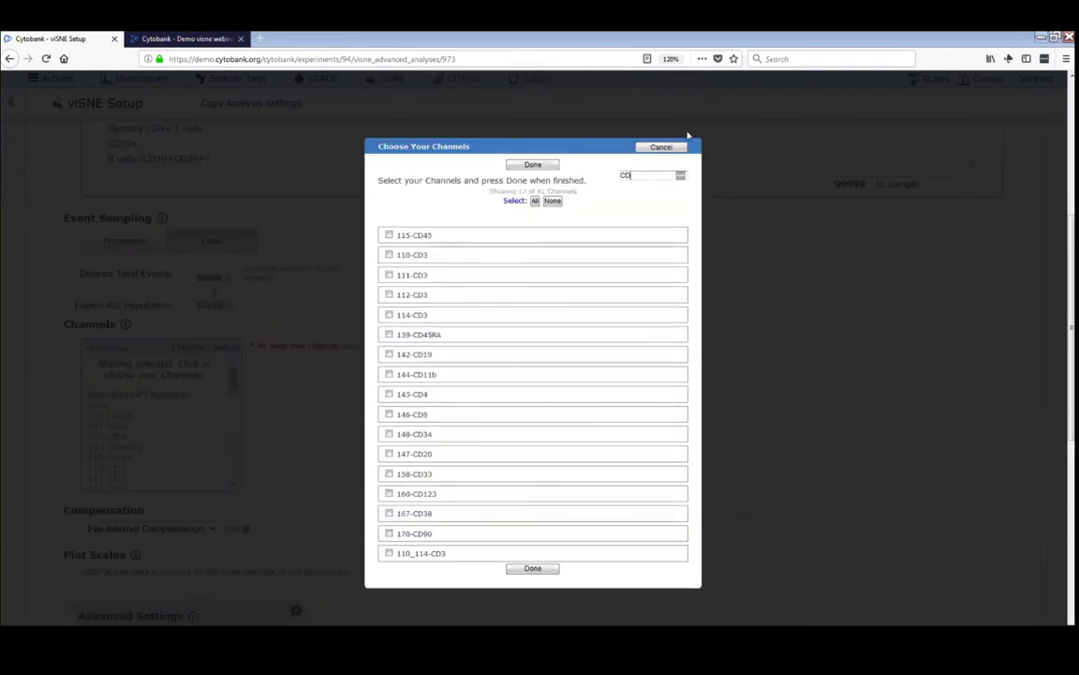
{"action": "key", "text": "Return"}
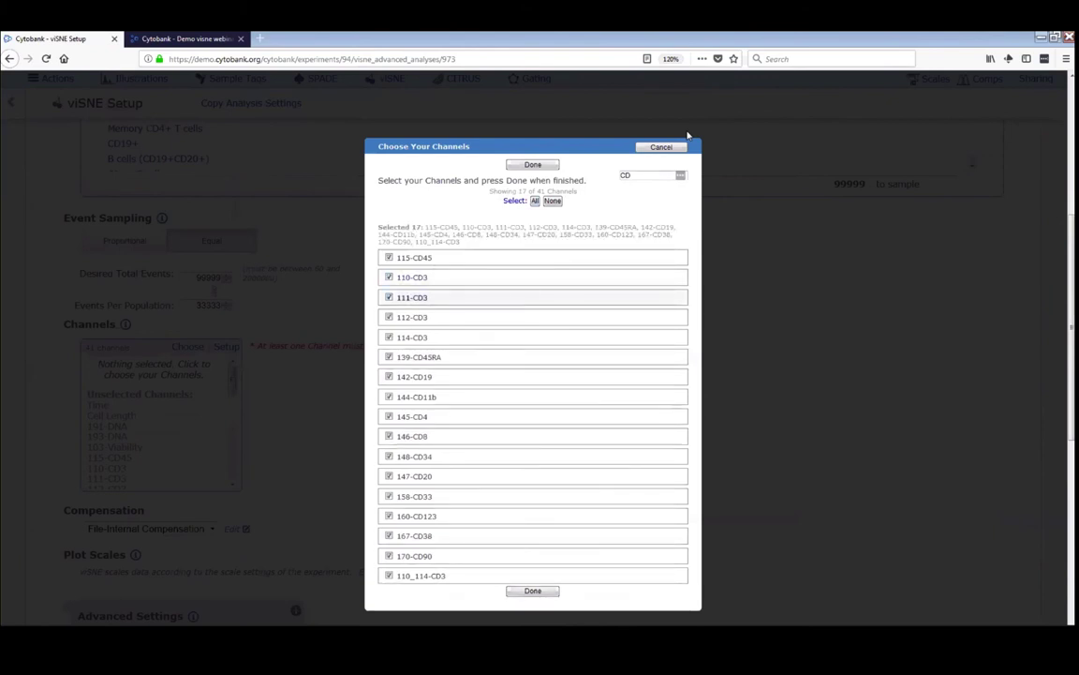
Exclude 110-CD3, 111-CD3, 112-CD3 and 114-CD3 from the selected channels and apply the channel selection
{"action": "left_click", "coordinate": [389, 277]}
{"action": "left_click", "coordinate": [389, 297]}
{"action": "left_click", "coordinate": [389, 316]}
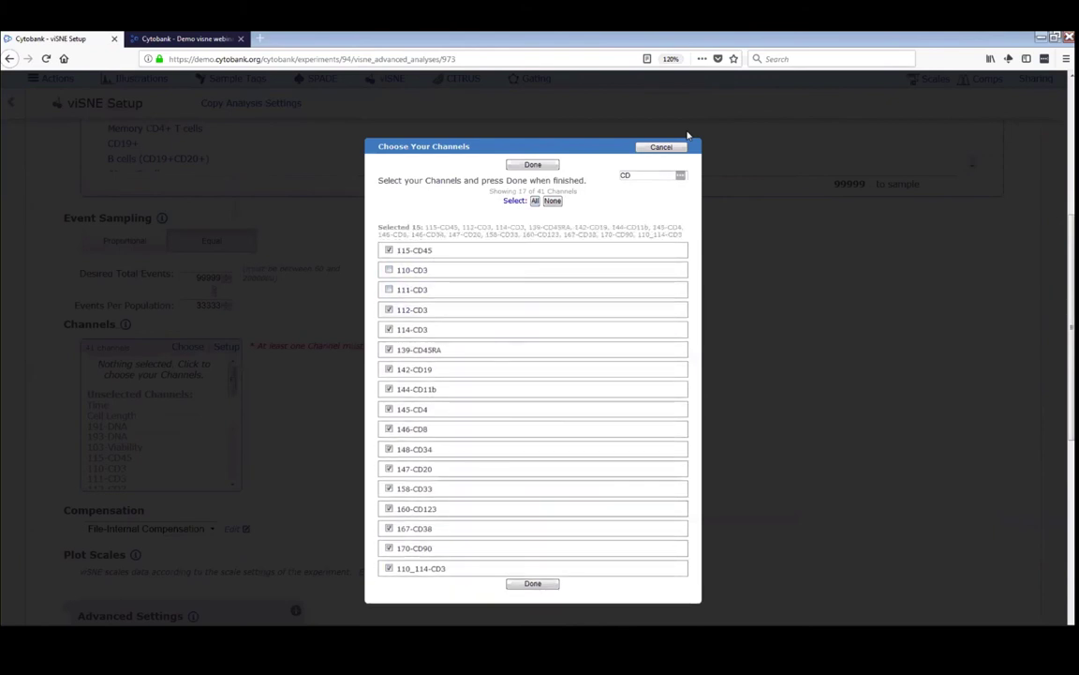
{"action": "left_click", "coordinate": [389, 329]}
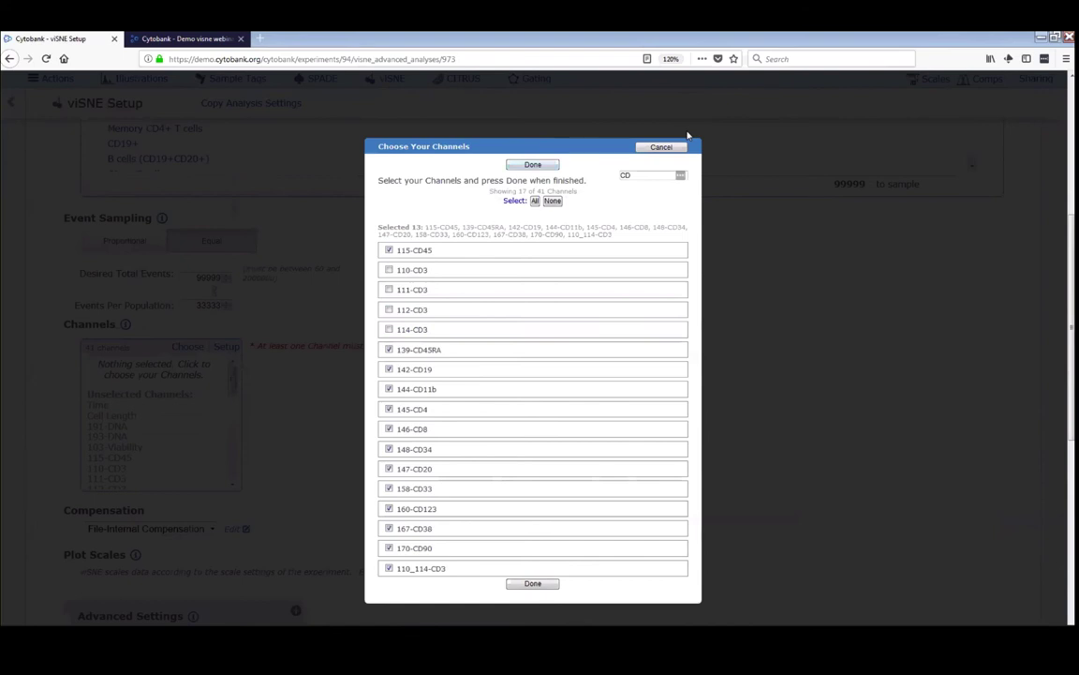
{"action": "left_click", "coordinate": [532, 583]}
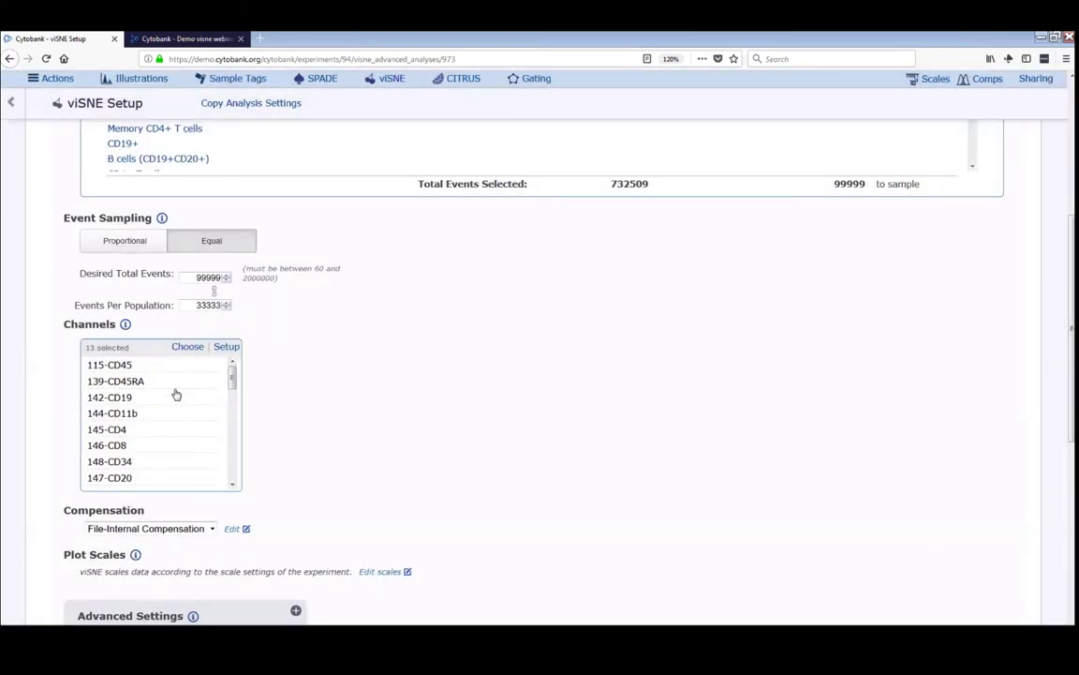
Review the chosen clustering channels together with the selected population files and sampling settings
{"action": "scroll", "coordinate": [177, 394], "scroll_direction": "down", "scroll_amount": 4}
{"action": "scroll", "coordinate": [176, 395], "scroll_direction": "up", "scroll_amount": 4}
{"action": "scroll", "coordinate": [176, 395], "scroll_direction": "up", "scroll_amount": 2}
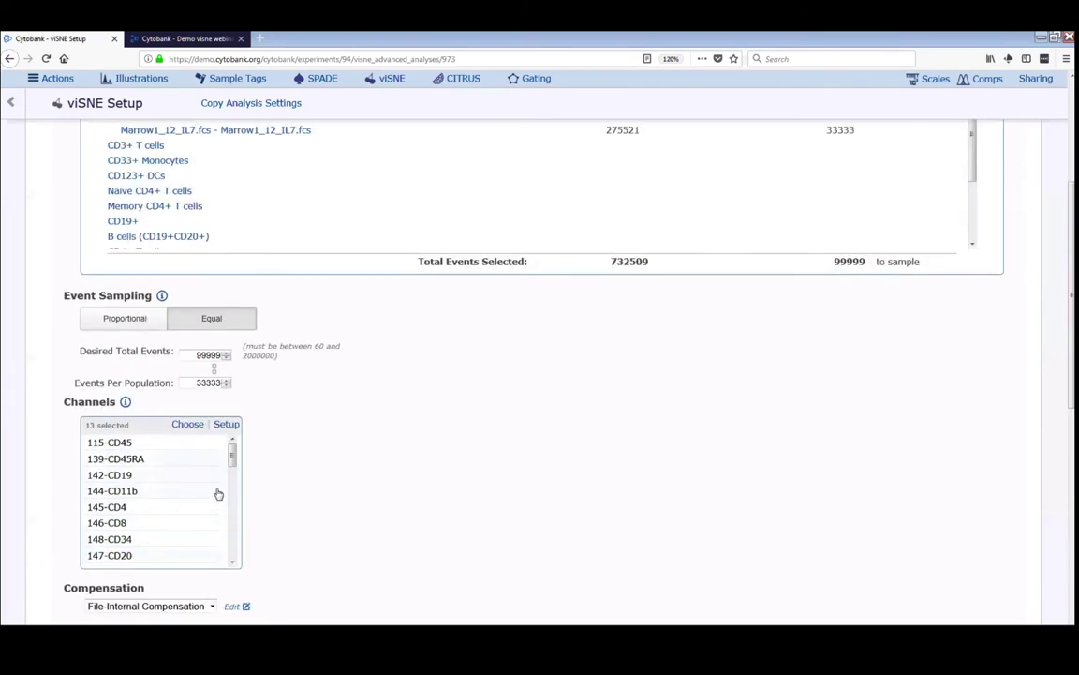
{"action": "scroll", "coordinate": [218, 494], "scroll_direction": "up", "scroll_amount": 2}
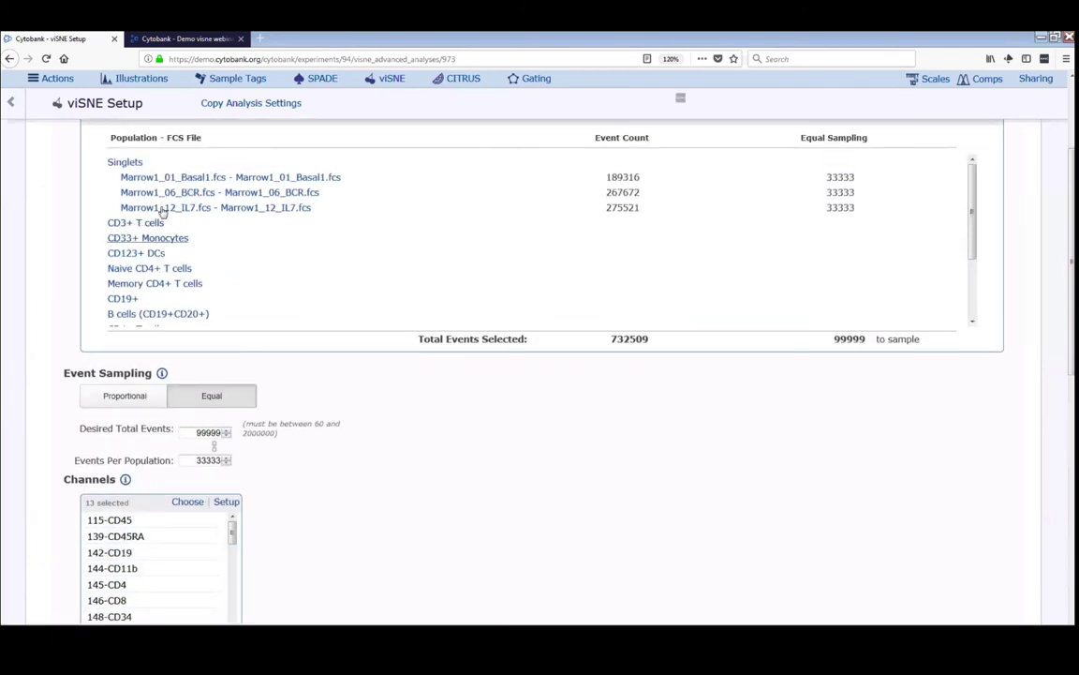
{"action": "scroll", "coordinate": [166, 232], "scroll_direction": "down", "scroll_amount": 5}
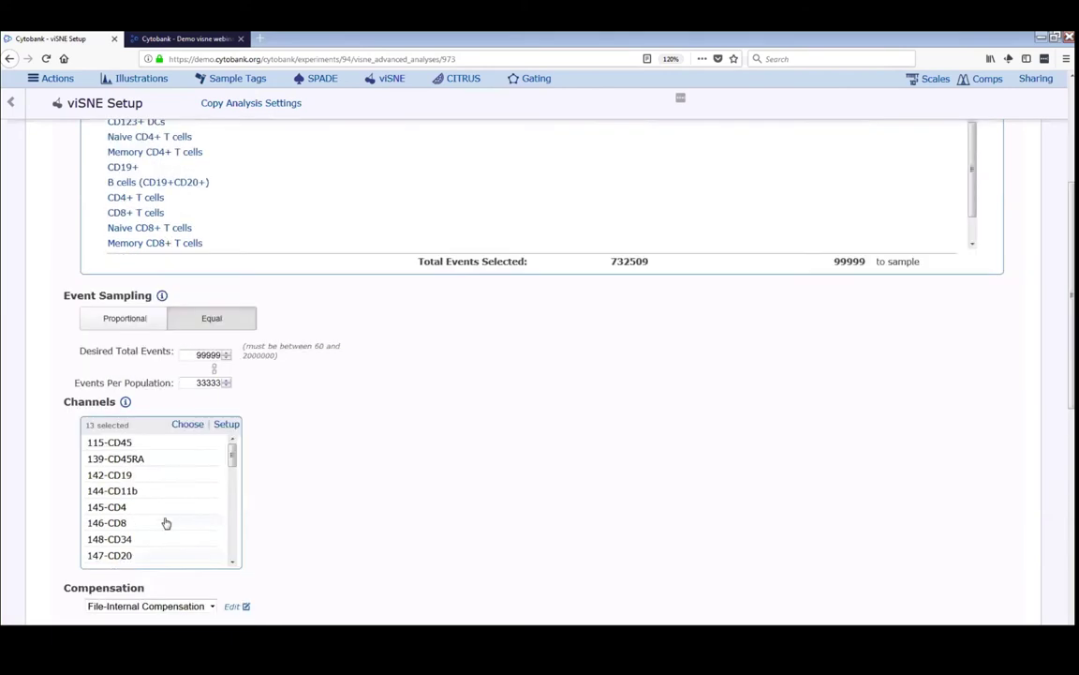
{"action": "scroll", "coordinate": [160, 516], "scroll_direction": "down", "scroll_amount": 3}
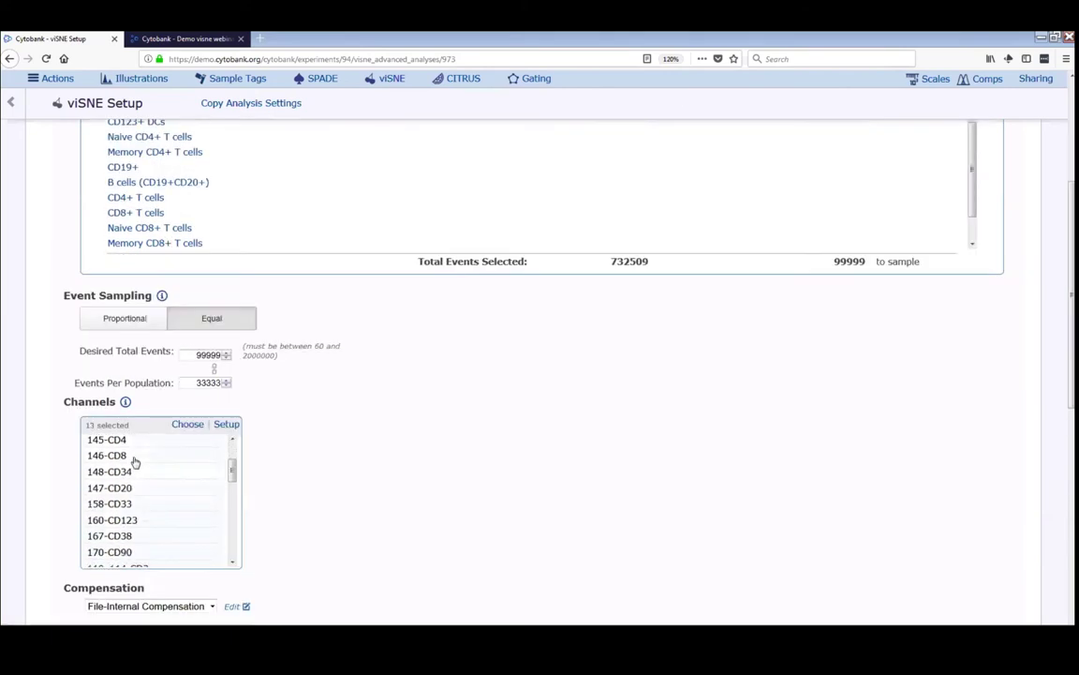
{"action": "scroll", "coordinate": [134, 461], "scroll_direction": "up", "scroll_amount": 3}
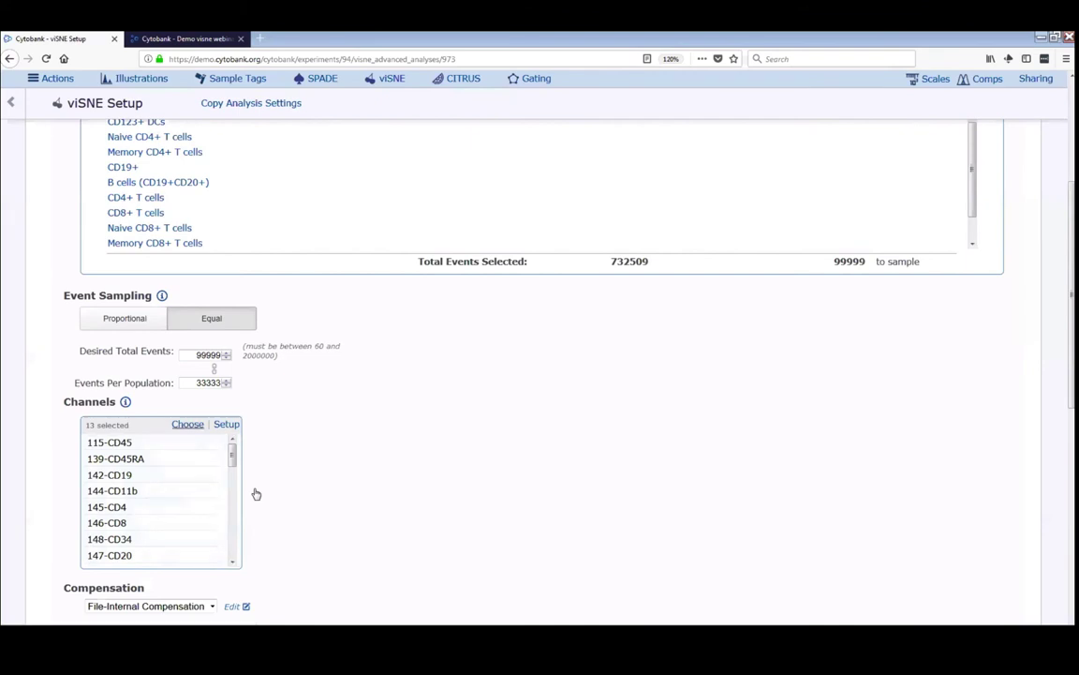
{"action": "scroll", "coordinate": [152, 262], "scroll_direction": "up", "scroll_amount": 3}
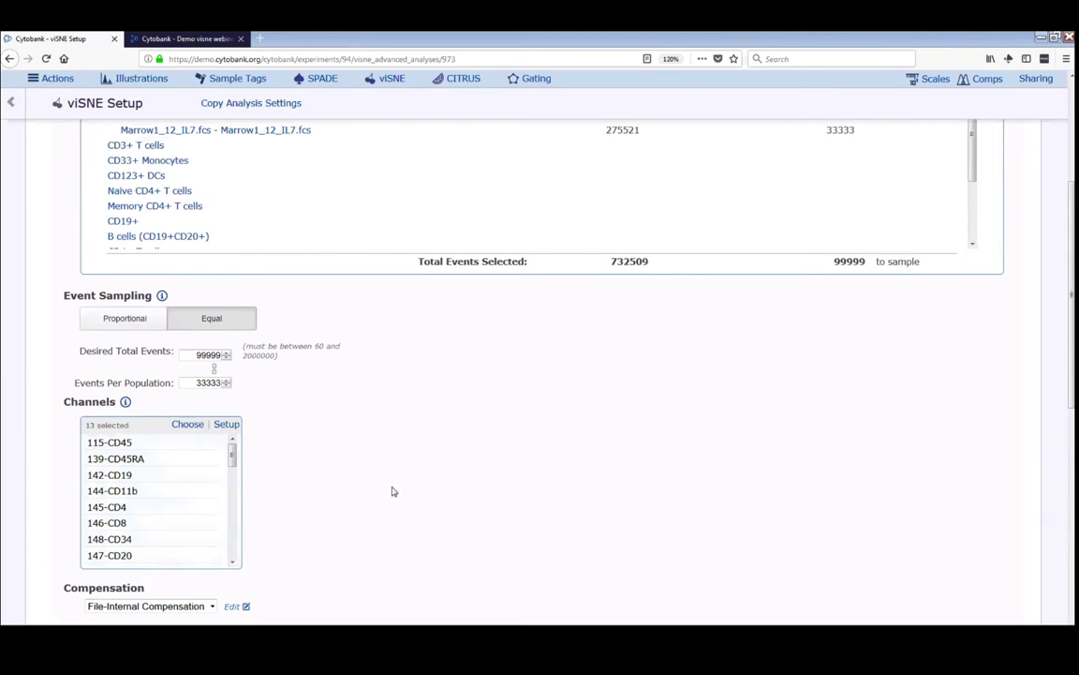
Choose File-Internal Compensation as the compensation for the viSNE analysis
{"action": "scroll", "coordinate": [393, 491], "scroll_direction": "down", "scroll_amount": 3}
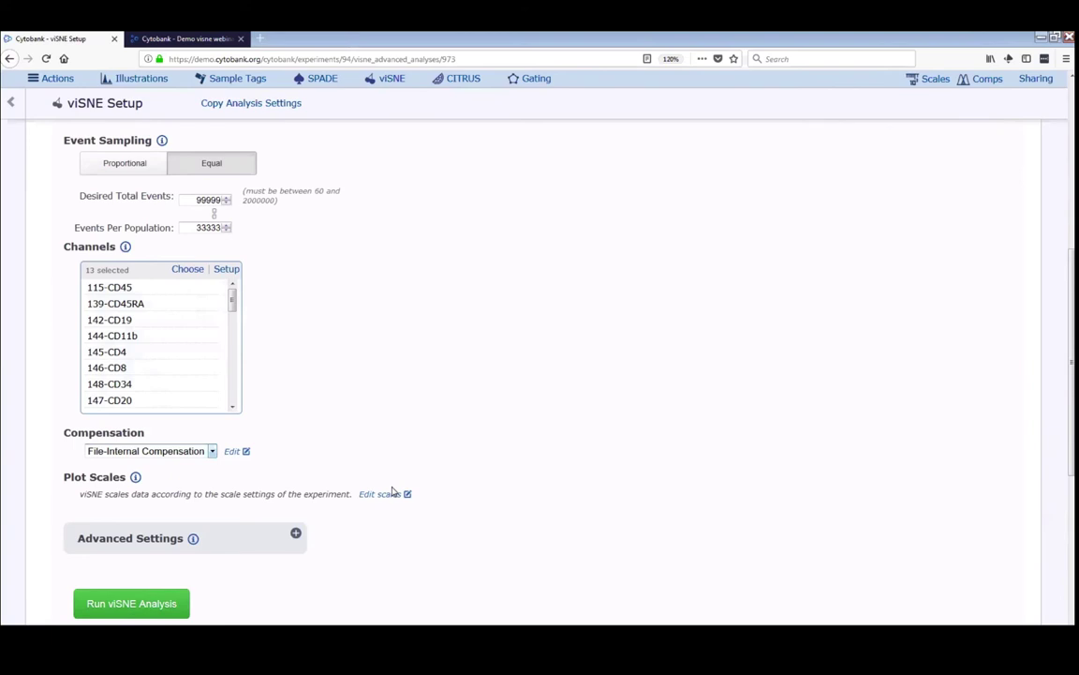
{"action": "left_click", "coordinate": [173, 453]}
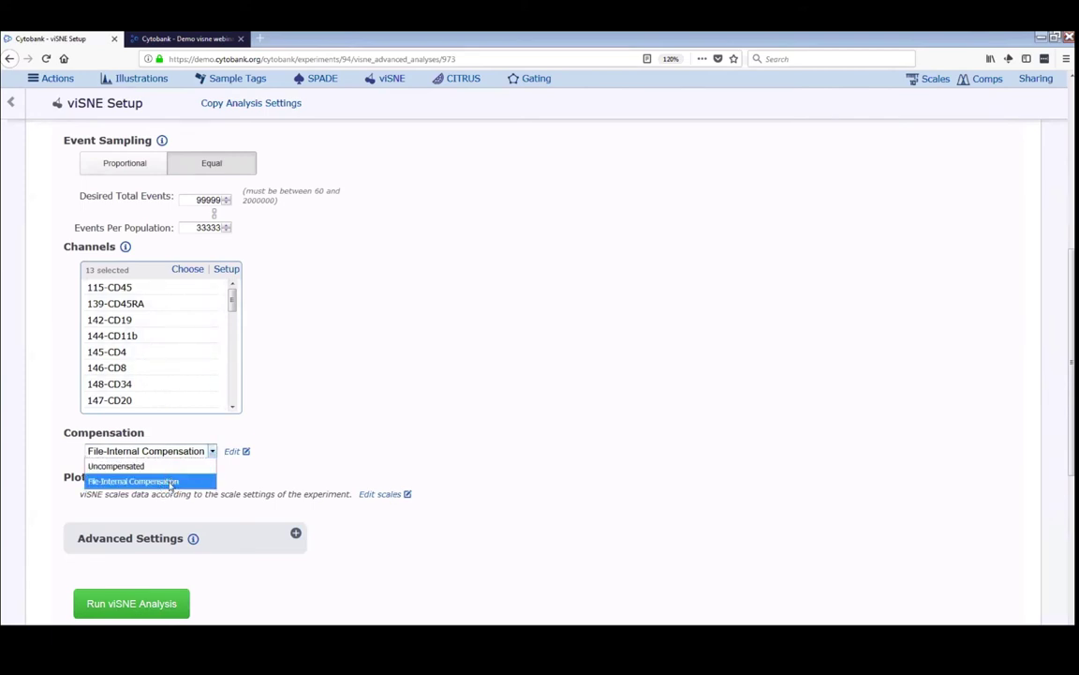
{"action": "left_click", "coordinate": [158, 480]}
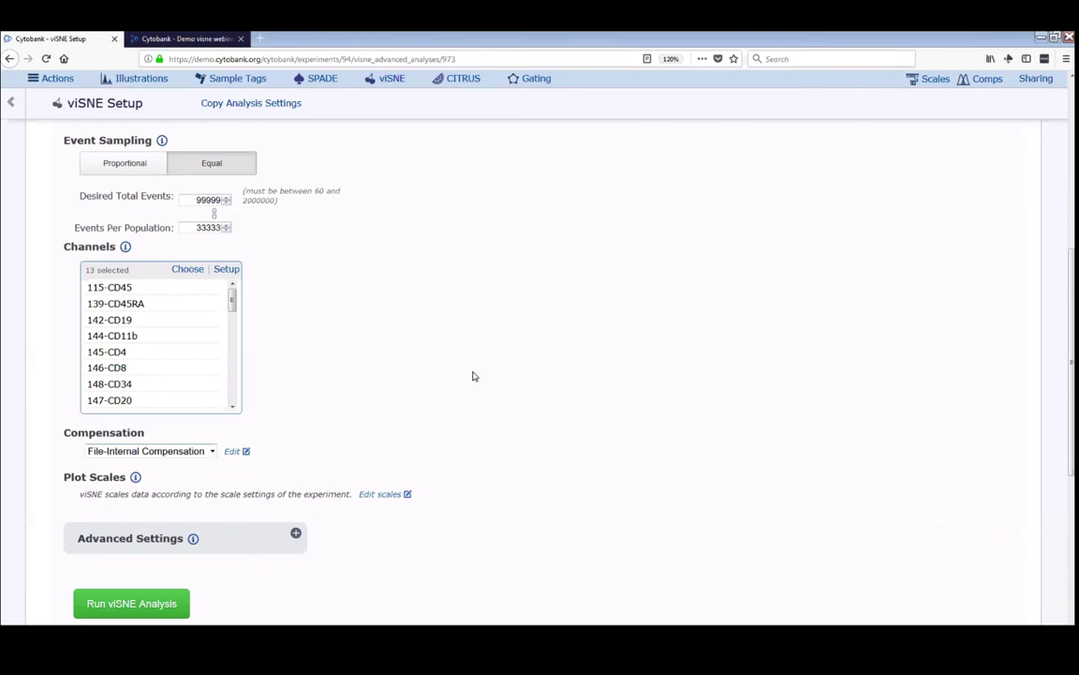
Expand the advanced settings and review the seed, iterations, perplexity and theta alongside the sampled events and selected channels
{"action": "scroll", "coordinate": [473, 376], "scroll_direction": "down", "scroll_amount": 3}
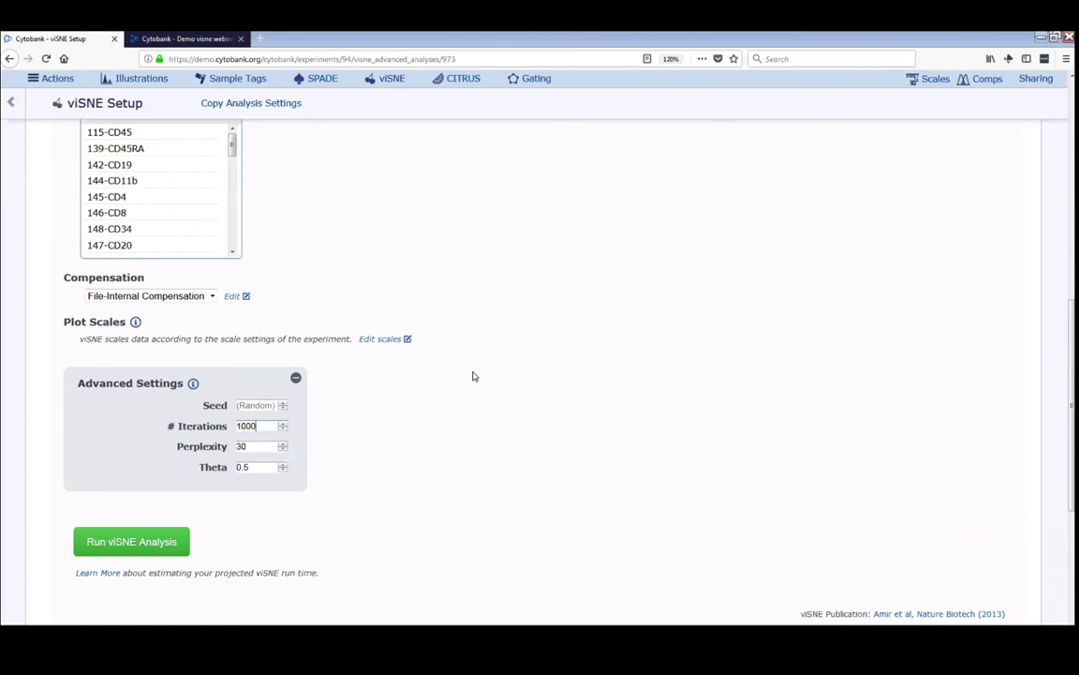
{"action": "key", "text": "Tab"}
{"action": "scroll", "coordinate": [473, 376], "scroll_direction": "up", "scroll_amount": 5}
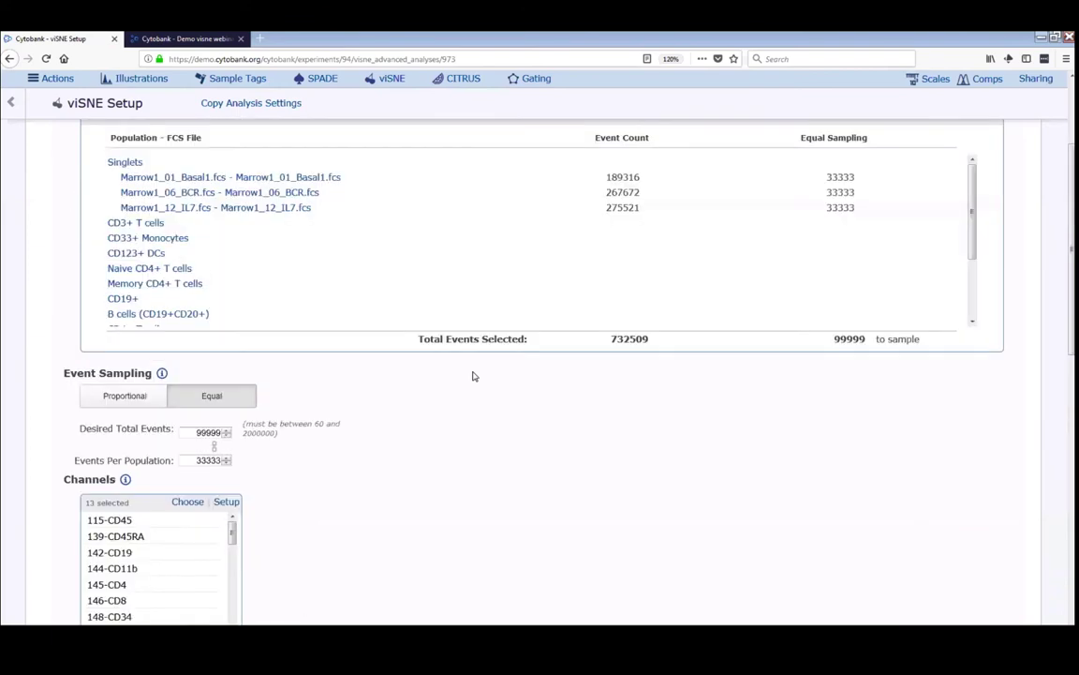
{"action": "scroll", "coordinate": [473, 375], "scroll_direction": "down", "scroll_amount": 5}
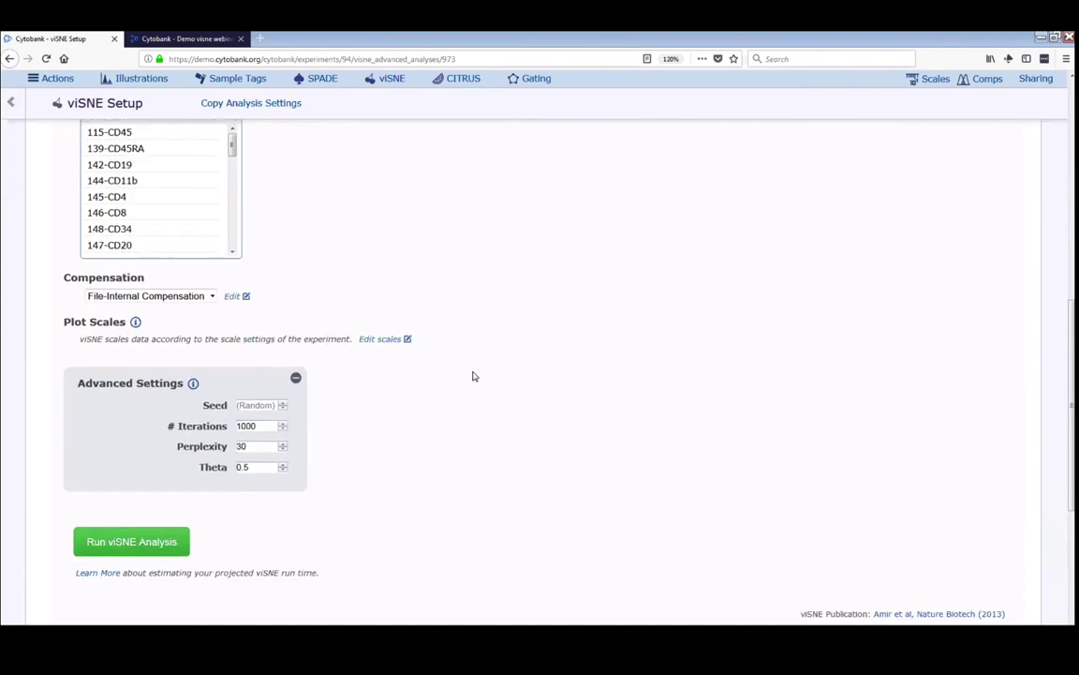
{"action": "scroll", "coordinate": [473, 376], "scroll_direction": "up", "scroll_amount": 3}
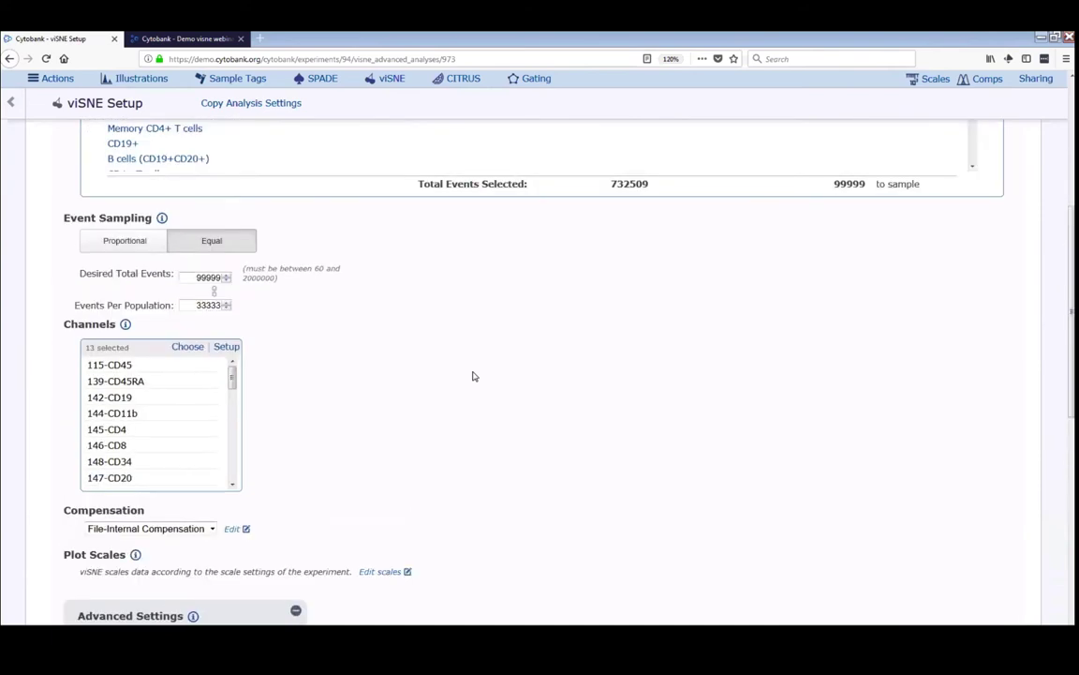
{"action": "scroll", "coordinate": [473, 376], "scroll_direction": "down", "scroll_amount": 1}
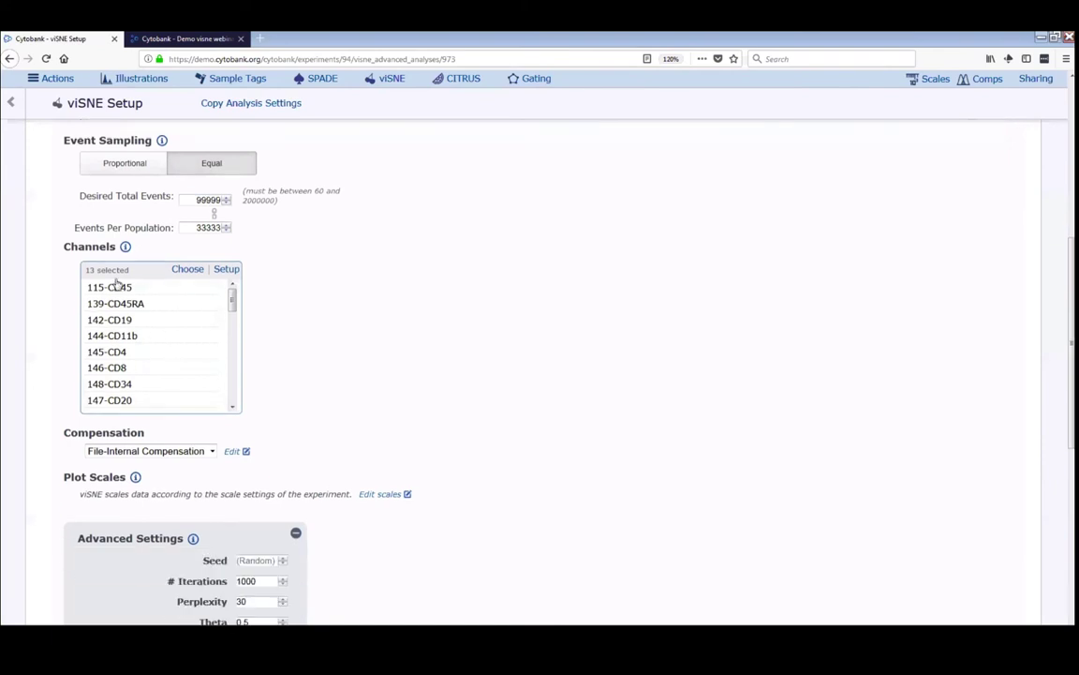
{"action": "scroll", "coordinate": [122, 288], "scroll_direction": "down", "scroll_amount": 2}
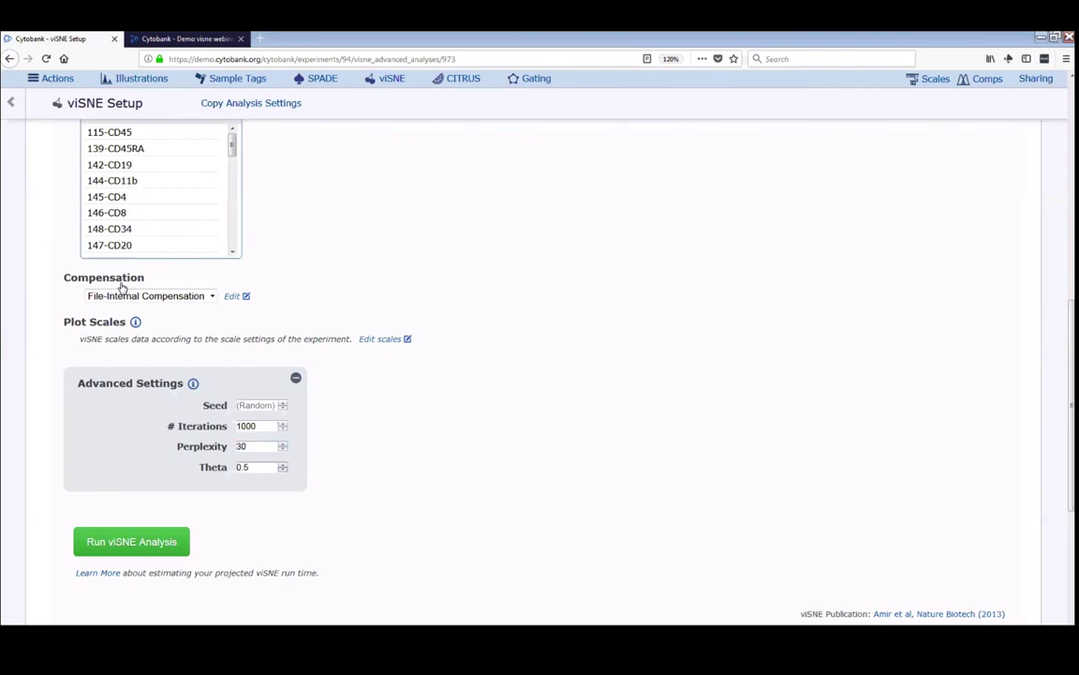
{"action": "key", "text": "Tab"}
{"action": "left_click", "coordinate": [435, 499]}
{"action": "scroll", "coordinate": [472, 467], "scroll_direction": "up", "scroll_amount": 6}
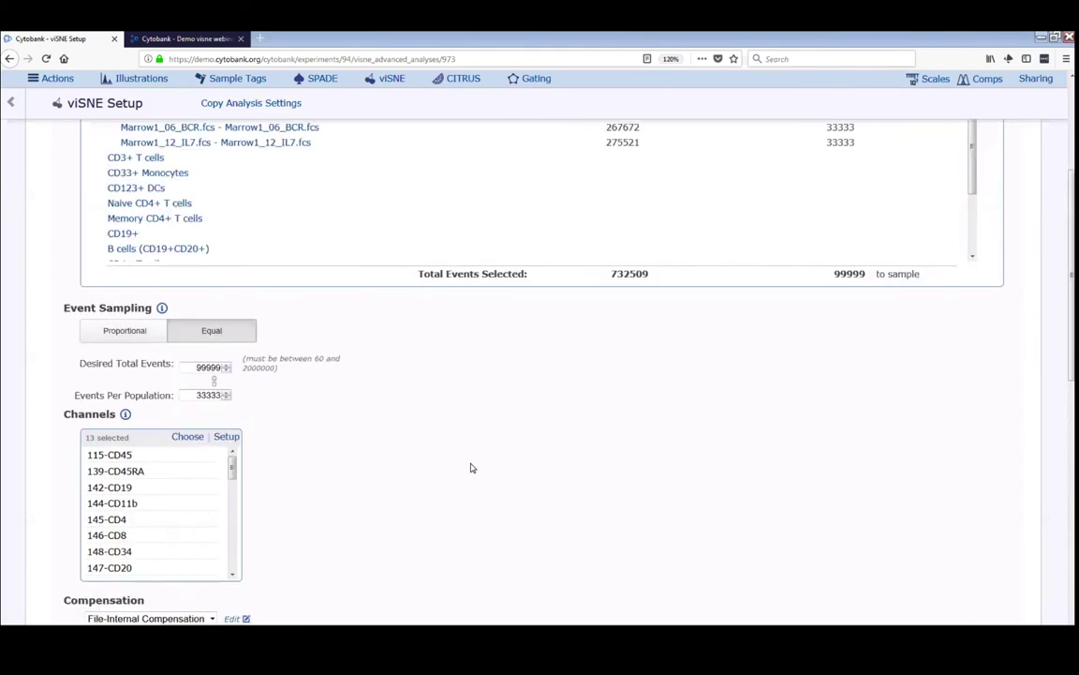
{"action": "scroll", "coordinate": [472, 468], "scroll_direction": "up", "scroll_amount": 1}
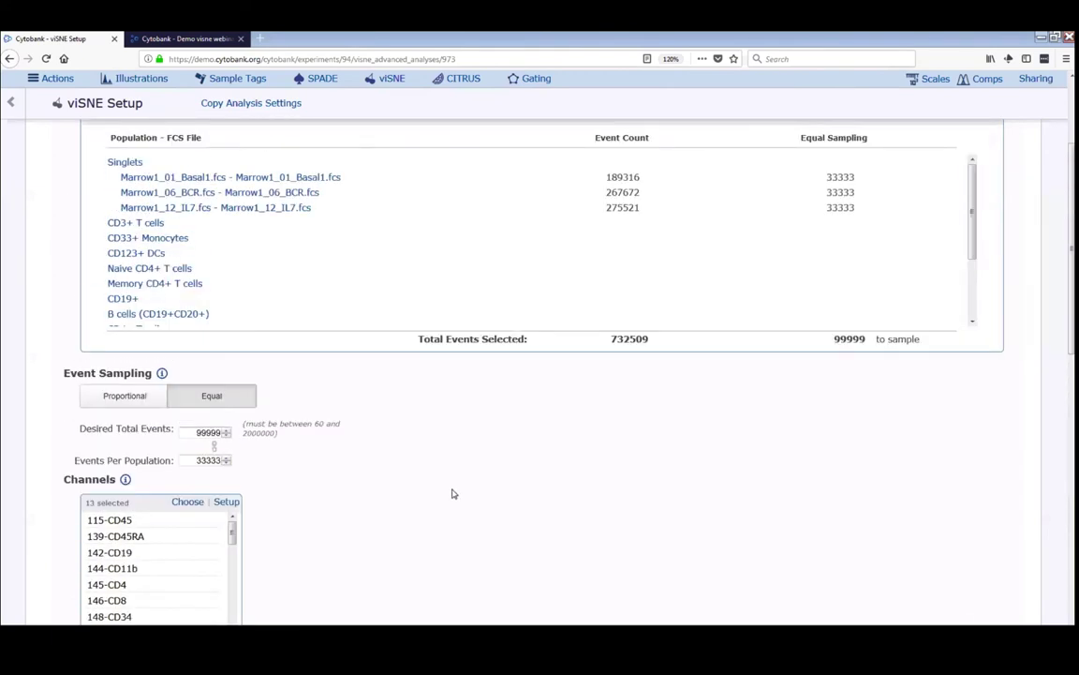
{"action": "scroll", "coordinate": [453, 497], "scroll_direction": "down", "scroll_amount": 1}
{"action": "scroll", "coordinate": [455, 499], "scroll_direction": "up", "scroll_amount": 2}
{"action": "scroll", "coordinate": [458, 501], "scroll_direction": "down", "scroll_amount": 6}
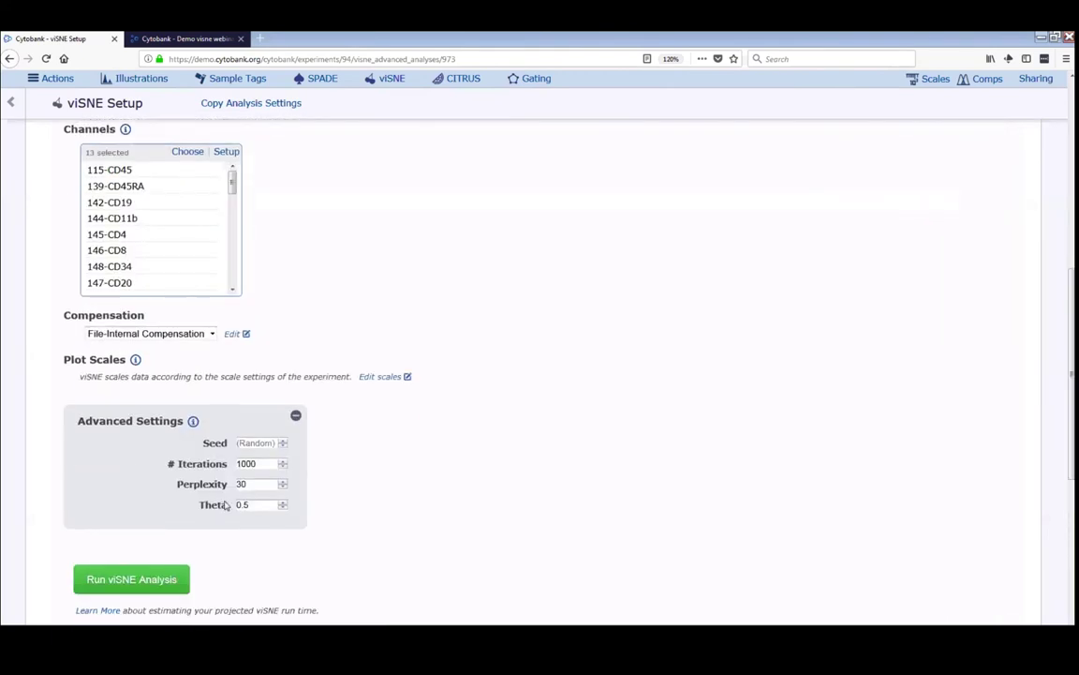
{"action": "scroll", "coordinate": [225, 506], "scroll_direction": "down", "scroll_amount": 1}
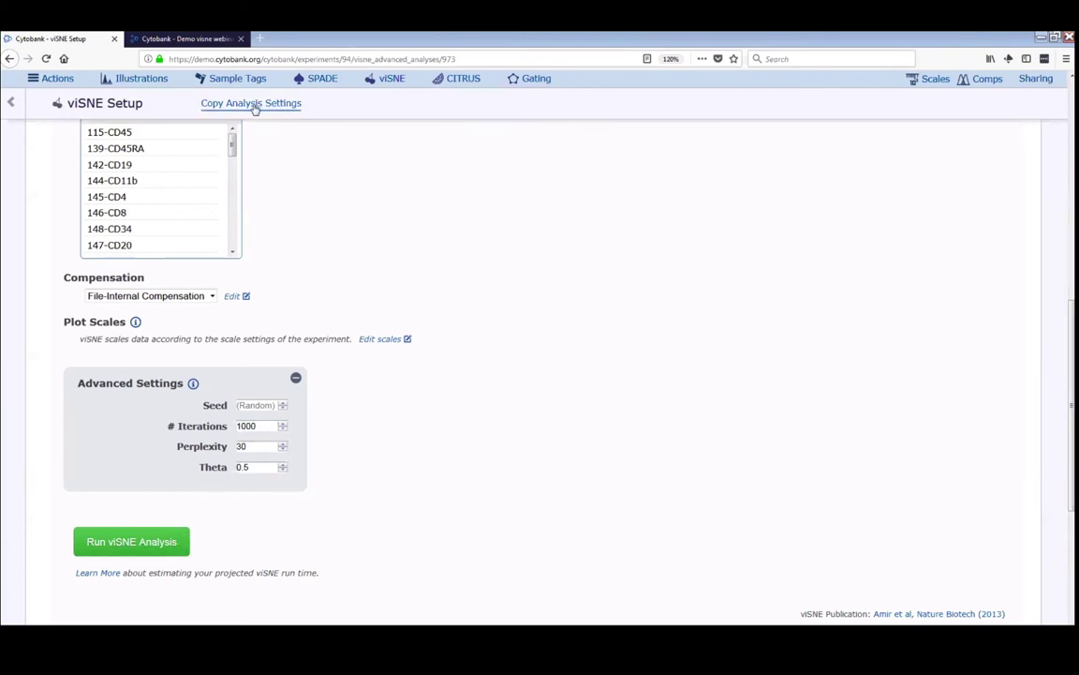
{"action": "scroll", "coordinate": [479, 372], "scroll_direction": "up", "scroll_amount": 4}
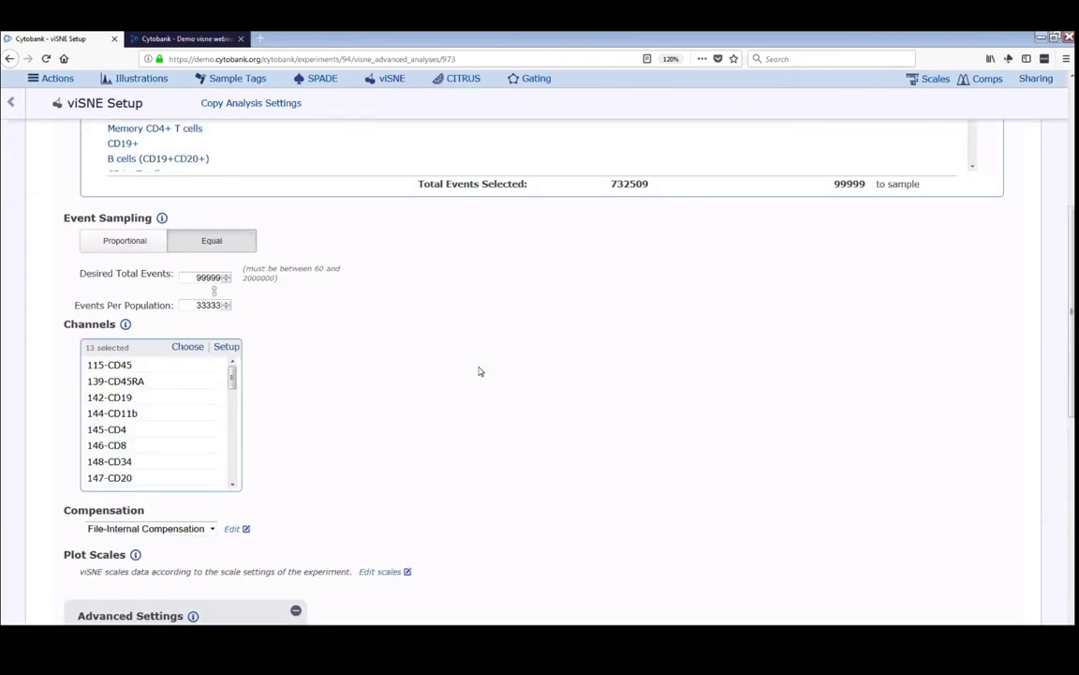
{"action": "scroll", "coordinate": [479, 372], "scroll_direction": "down", "scroll_amount": 4}
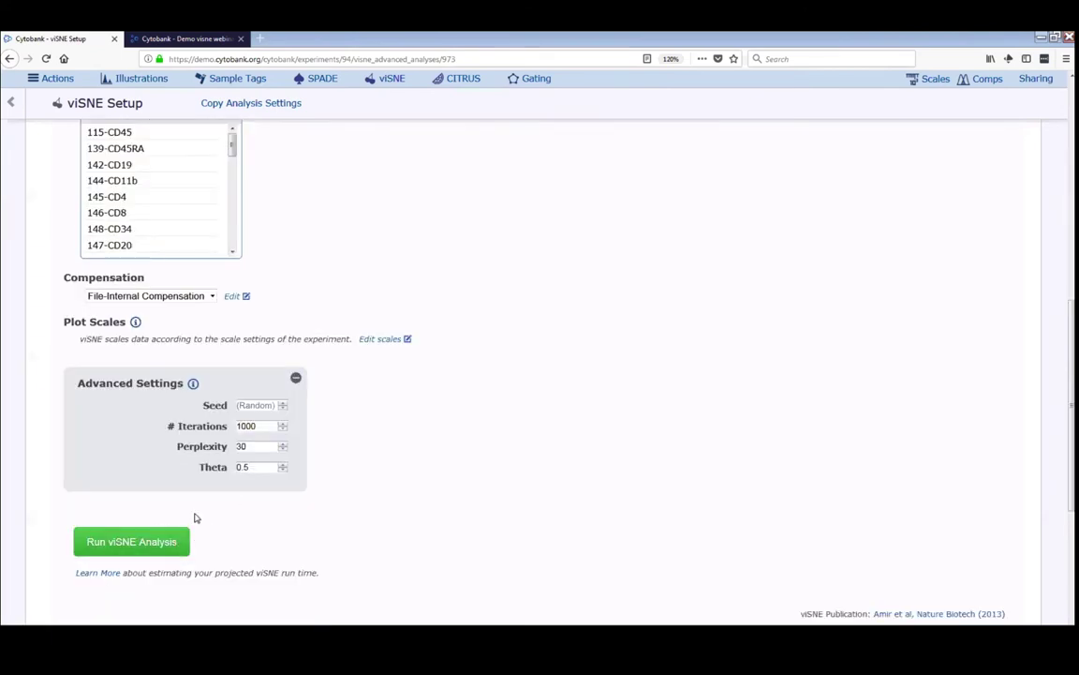
Set the number of iterations to 3000 in the advanced viSNE settings
{"action": "key", "text": "Tab"}
{"action": "type", "text": "3000"}
{"action": "scroll", "coordinate": [512, 534], "scroll_direction": "up", "scroll_amount": 10}
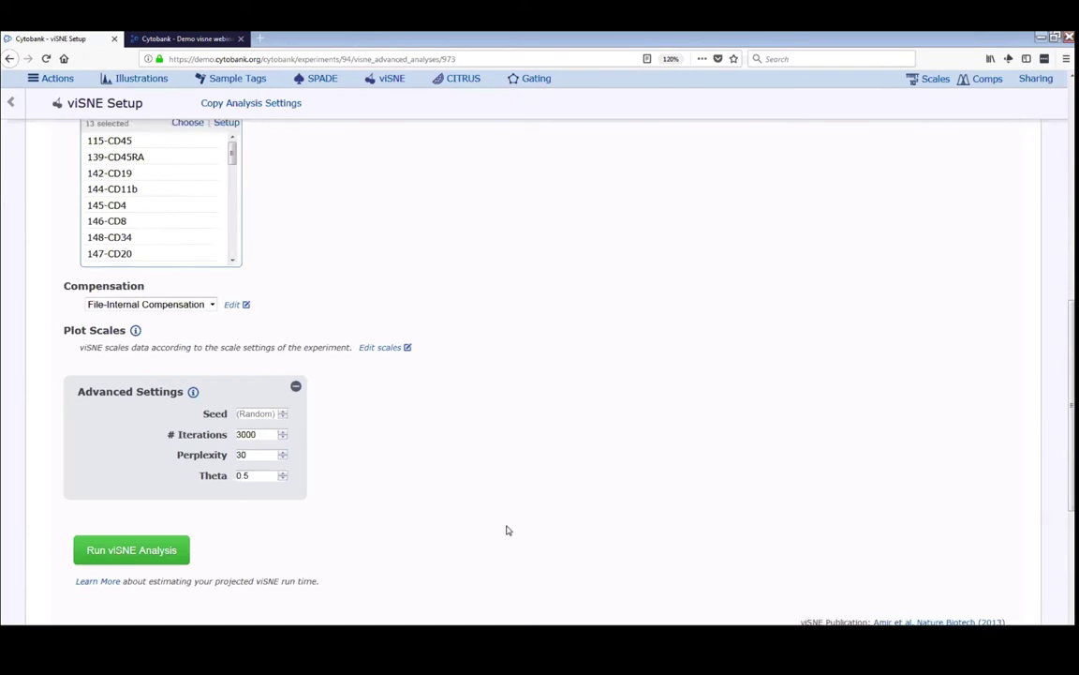
{"action": "scroll", "coordinate": [511, 534], "scroll_direction": "up", "scroll_amount": 2}
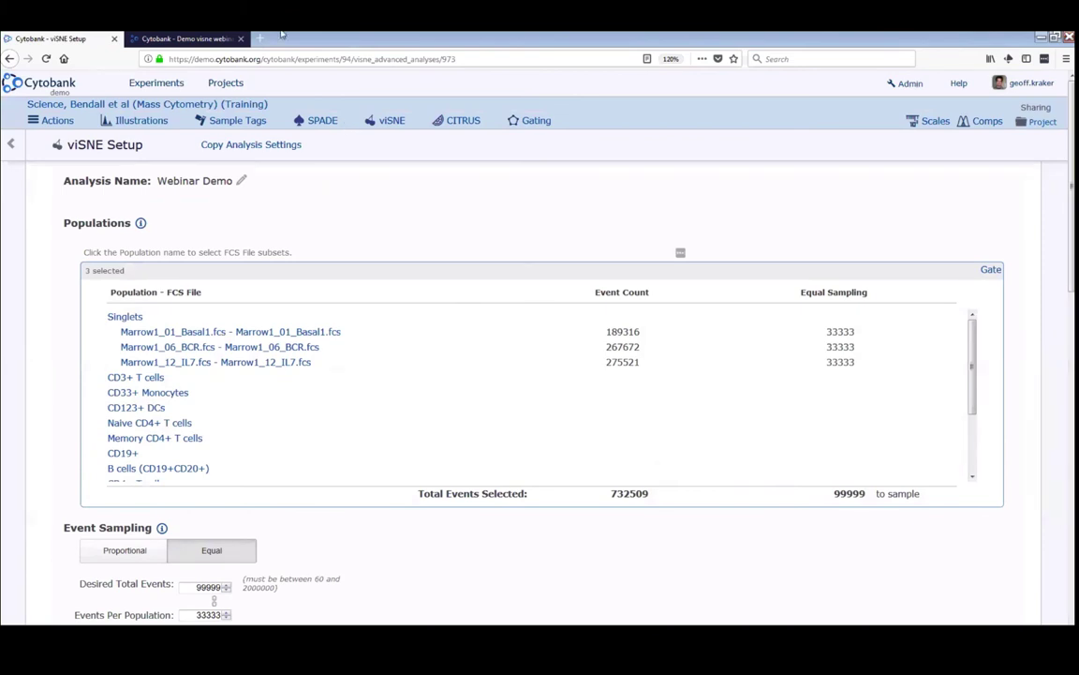
{"action": "scroll", "coordinate": [187, 403], "scroll_direction": "down", "scroll_amount": 1}
Switch to the Demo visne webinar illustration and examine the tSNE plots coloured by 115-CD45 across the conditions
{"action": "key", "text": "ctrl+Tab"}
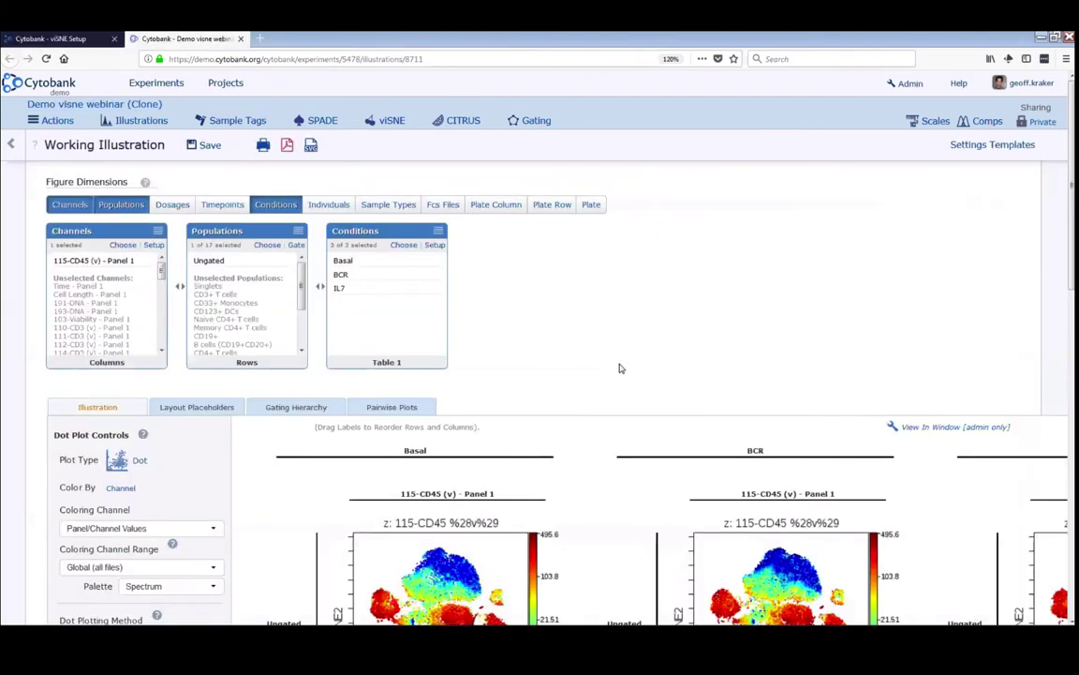
{"action": "scroll", "coordinate": [620, 368], "scroll_direction": "down", "scroll_amount": 2}
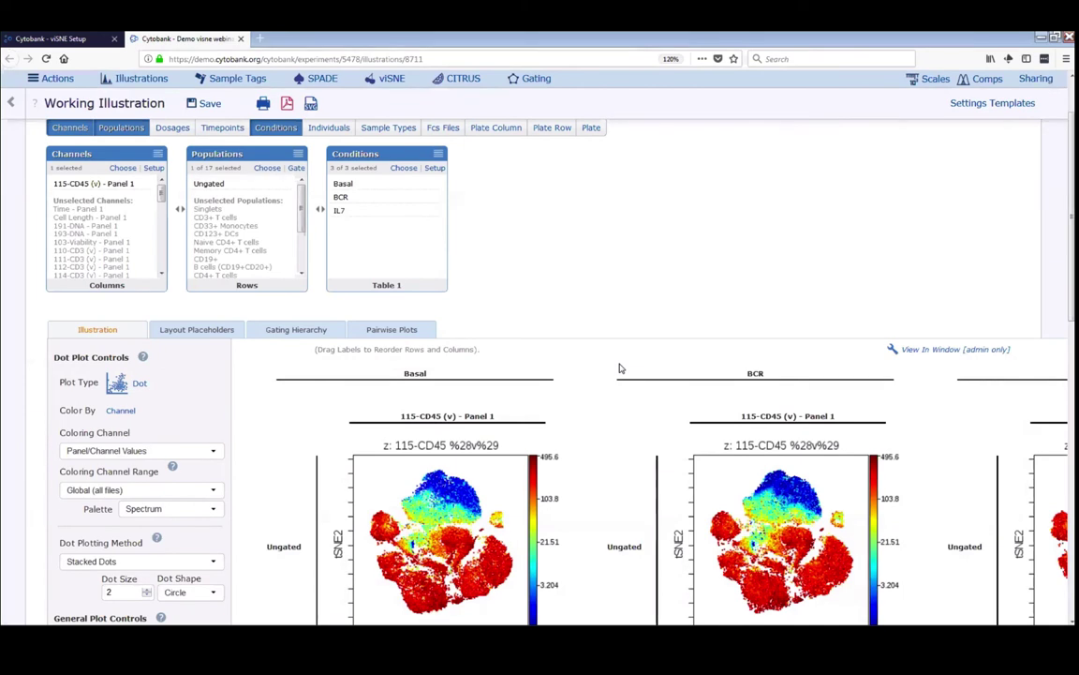
{"action": "scroll", "coordinate": [620, 369], "scroll_direction": "down", "scroll_amount": 2}
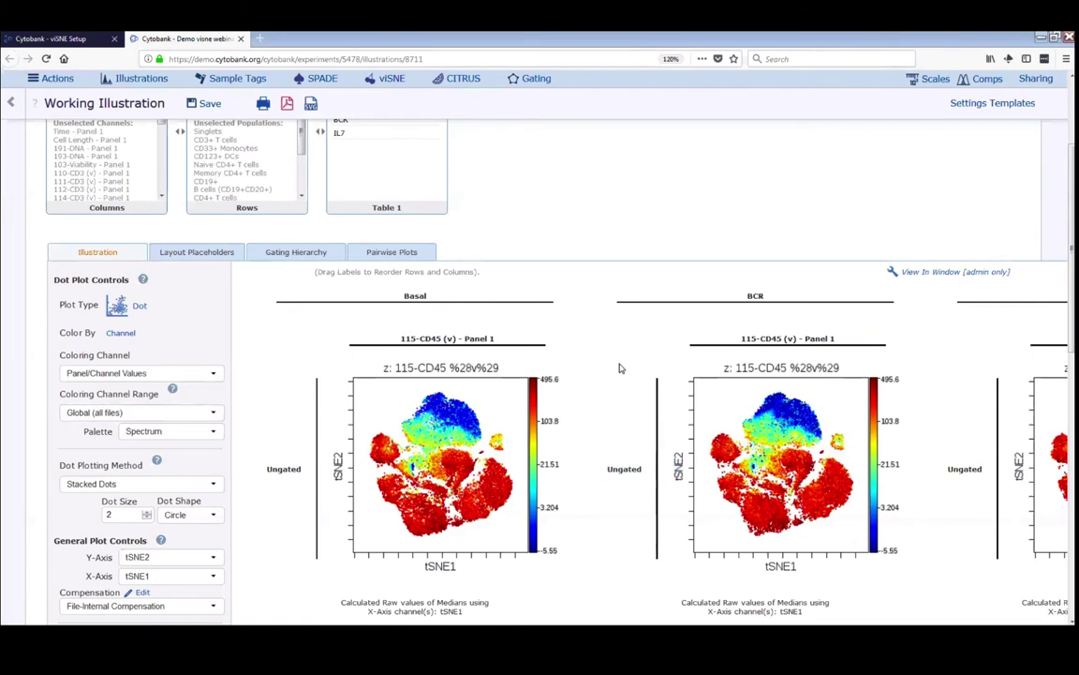
{"action": "left_click", "coordinate": [75, 40]}
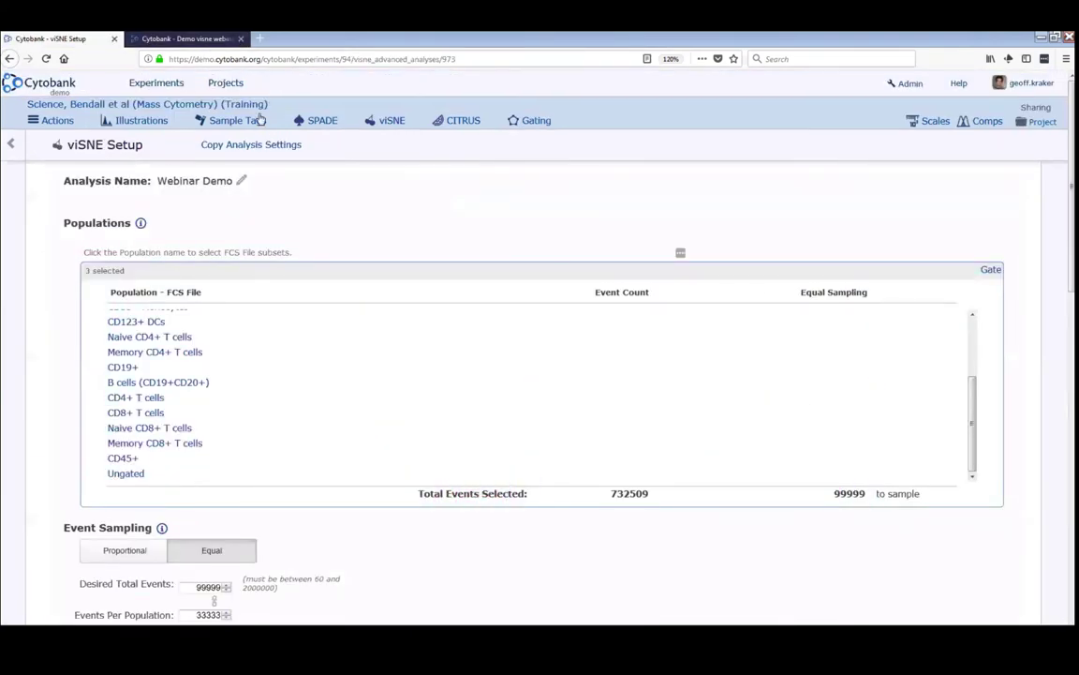
{"action": "key", "text": "ctrl+Tab"}
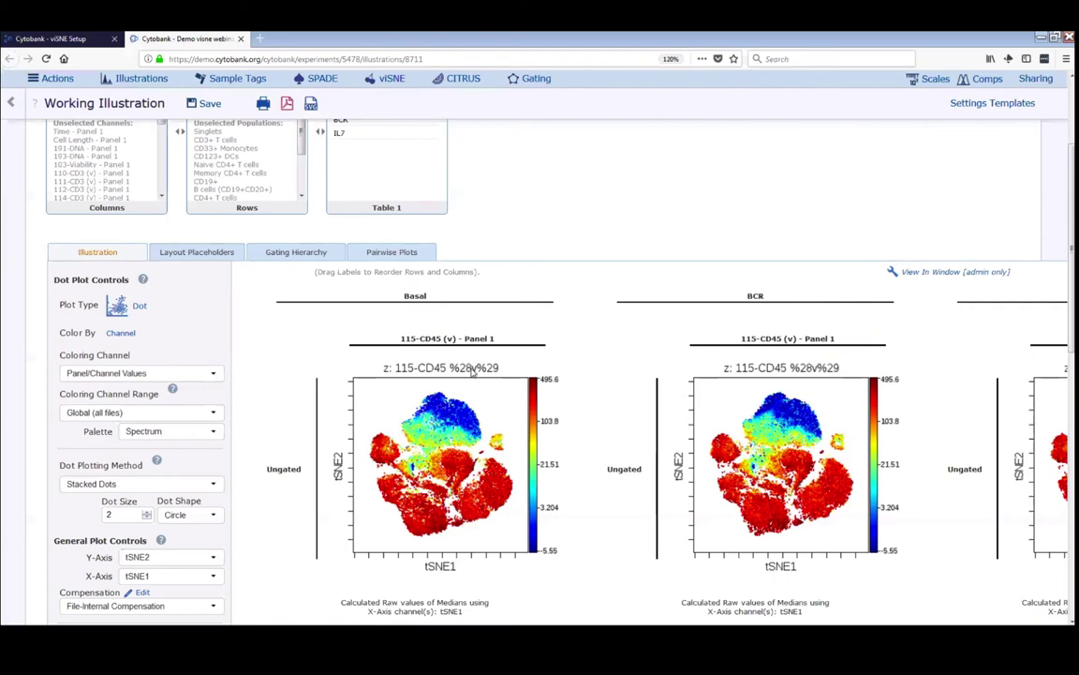
{"action": "scroll", "coordinate": [473, 371], "scroll_direction": "up", "scroll_amount": 1}
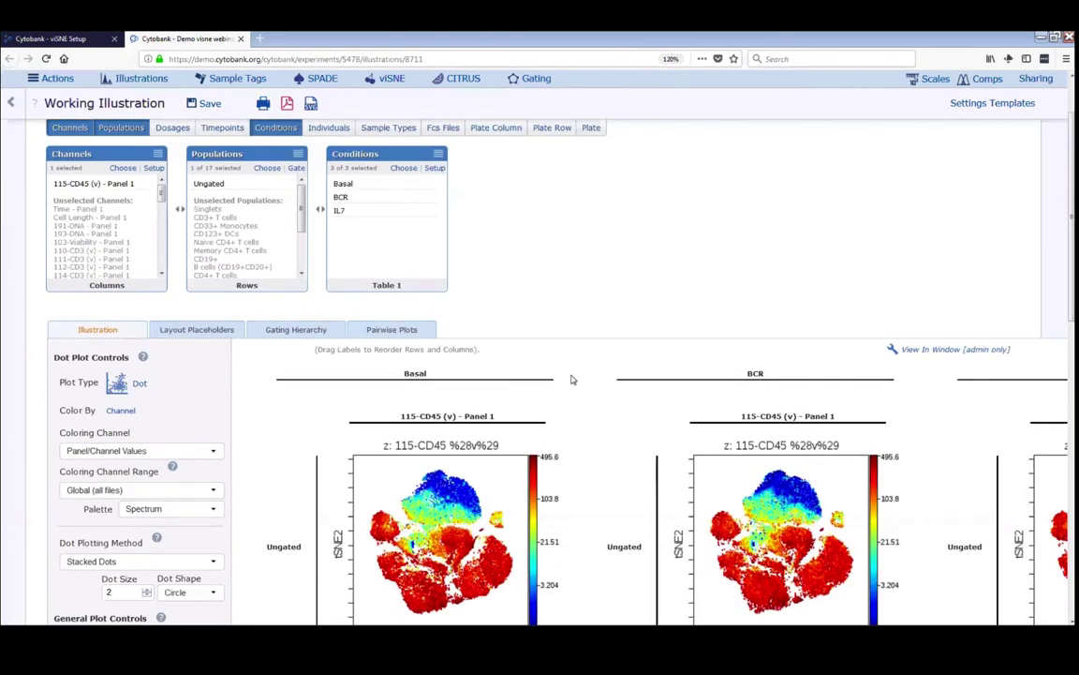
Open the gating page of the Demo visne webinar experiment in a new browser tab and switch to it
{"action": "right_click", "coordinate": [537, 83]}
{"action": "left_click", "coordinate": [587, 90]}
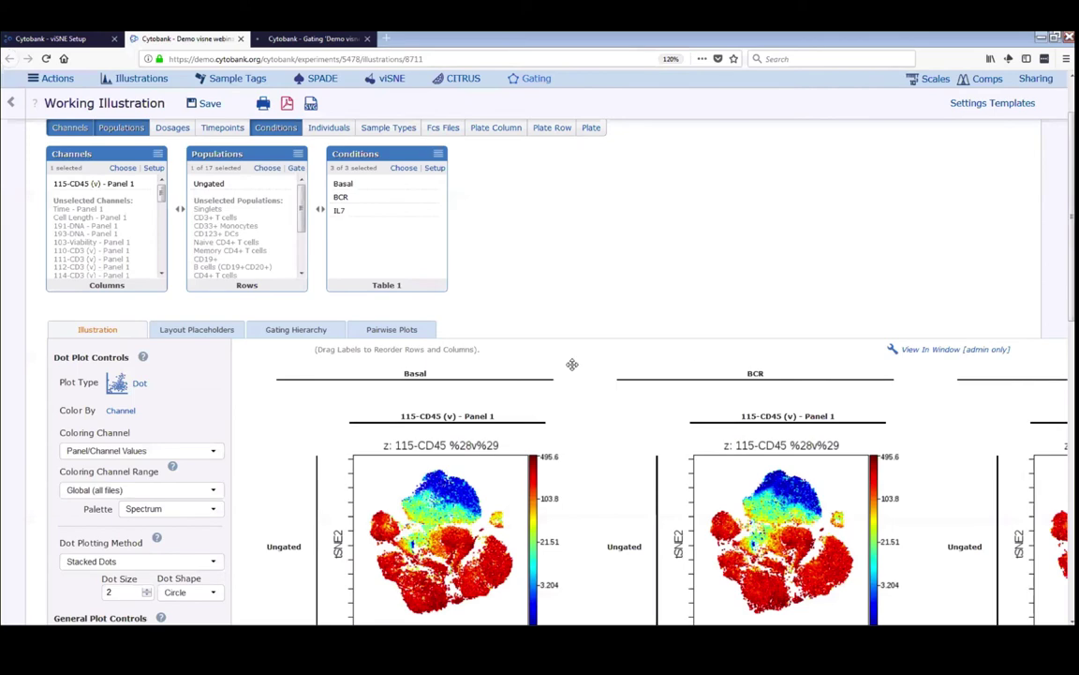
{"action": "key", "text": "ctrl+Tab"}
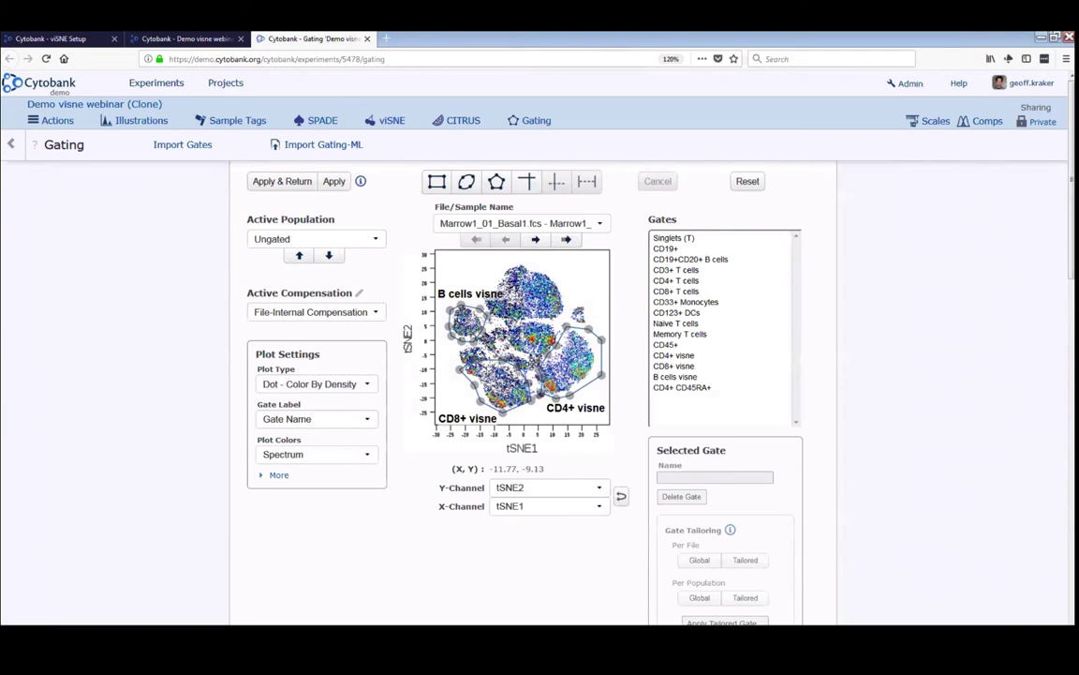
Change the gating plot to dots coloured by channel, using 145-CD4 (v), and select the CD4+ visne gate
{"action": "left_click", "coordinate": [314, 383]}
{"action": "left_click", "coordinate": [310, 426]}
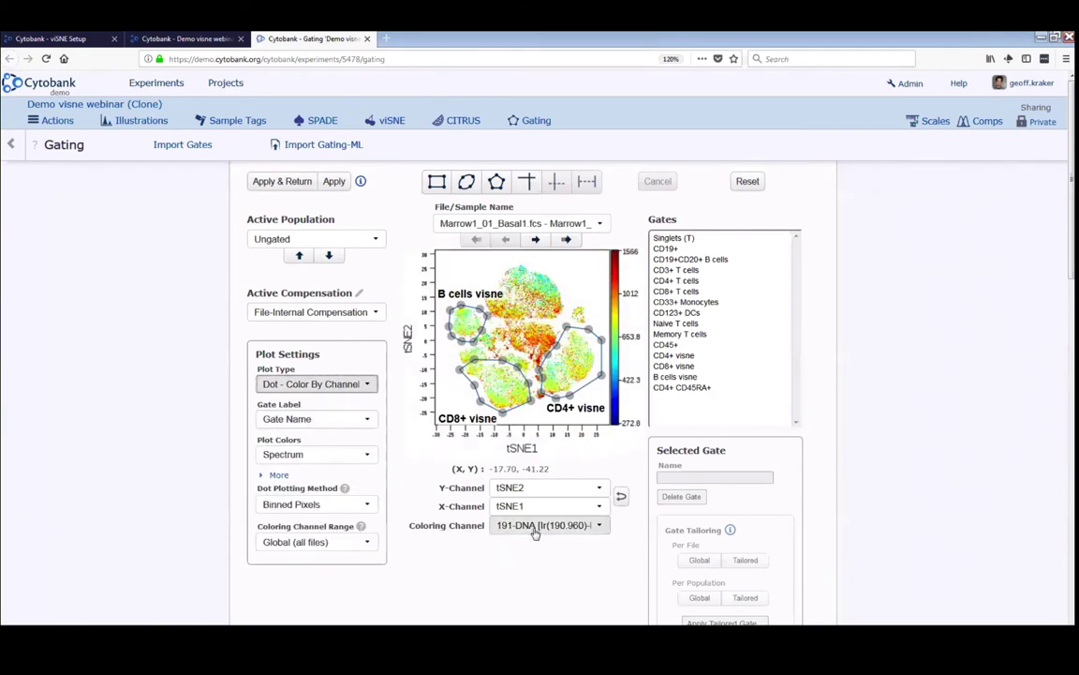
{"action": "left_click", "coordinate": [569, 526]}
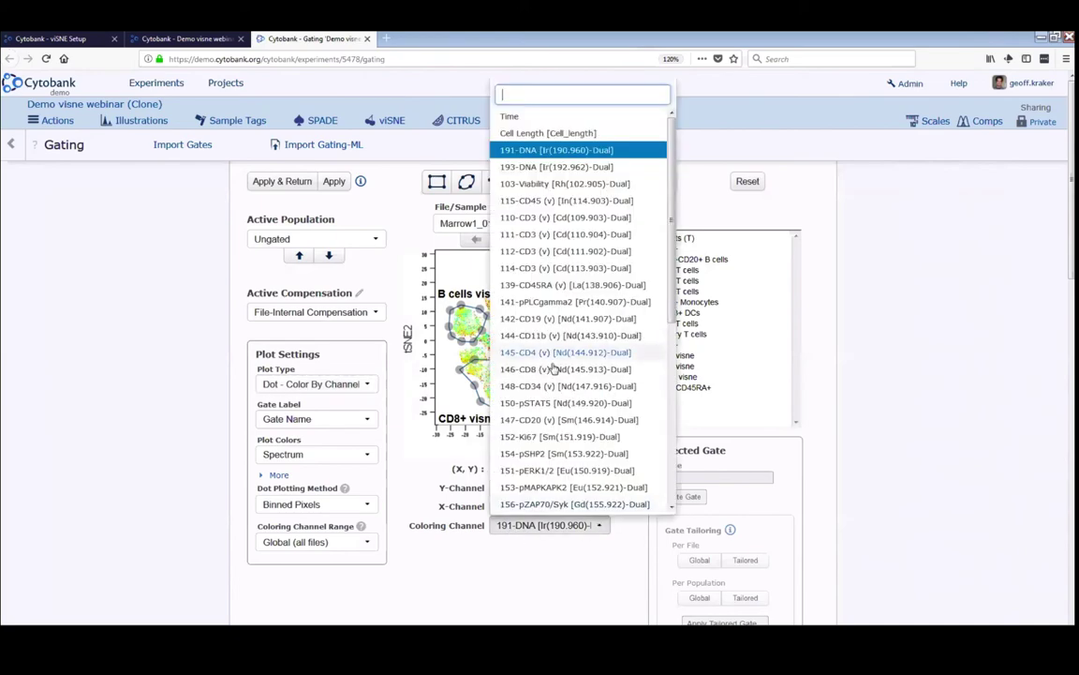
{"action": "left_click", "coordinate": [551, 354]}
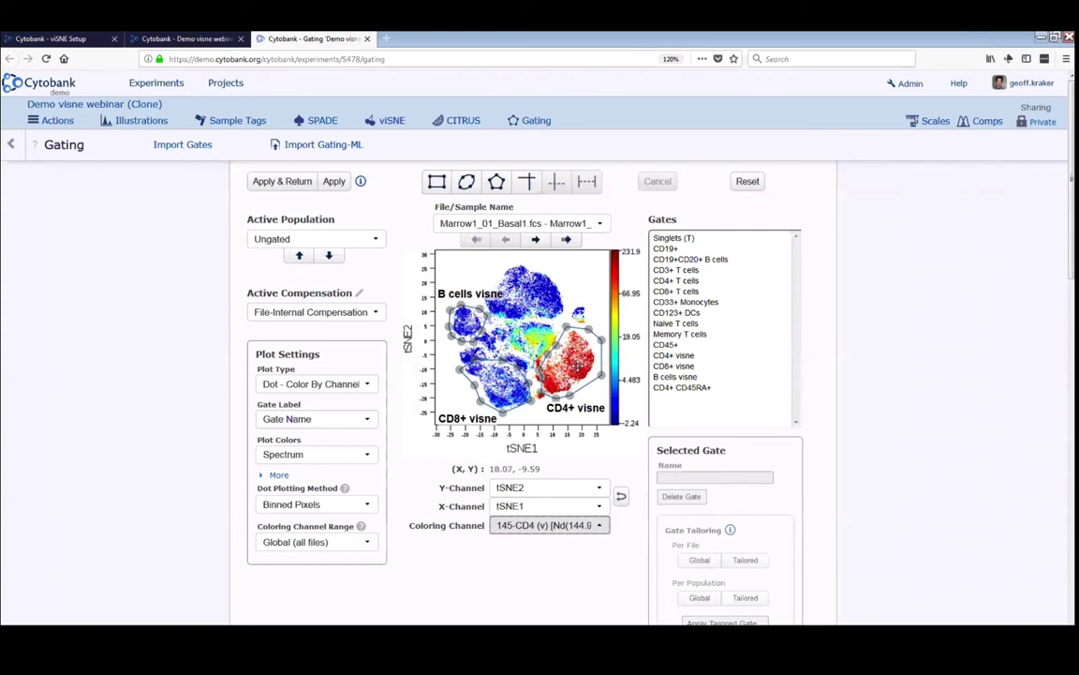
{"action": "left_click", "coordinate": [582, 359]}
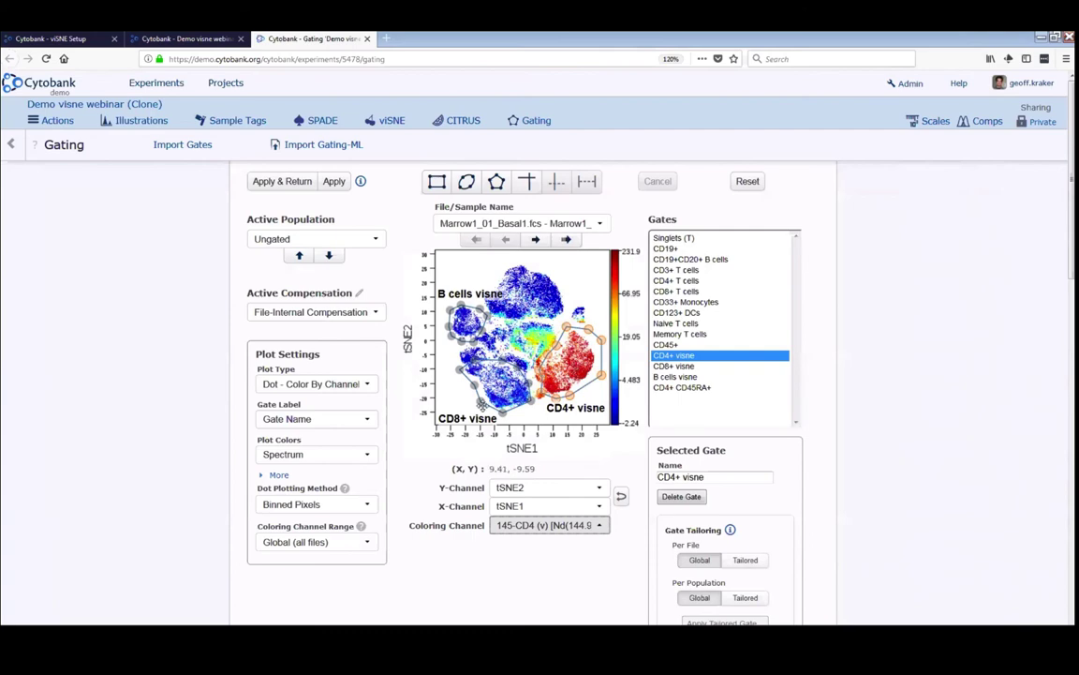
Recolour the tSNE plot by 146-CD8 (v) and then by 148-CD34 (v)
{"action": "left_click", "coordinate": [545, 528]}
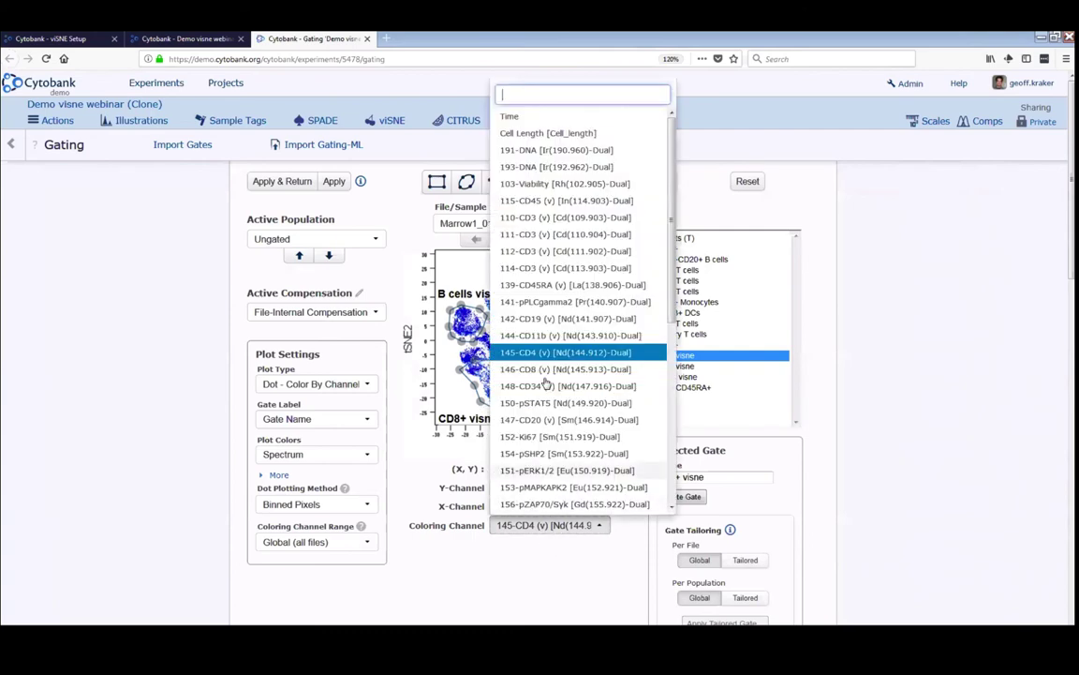
{"action": "left_click", "coordinate": [548, 366]}
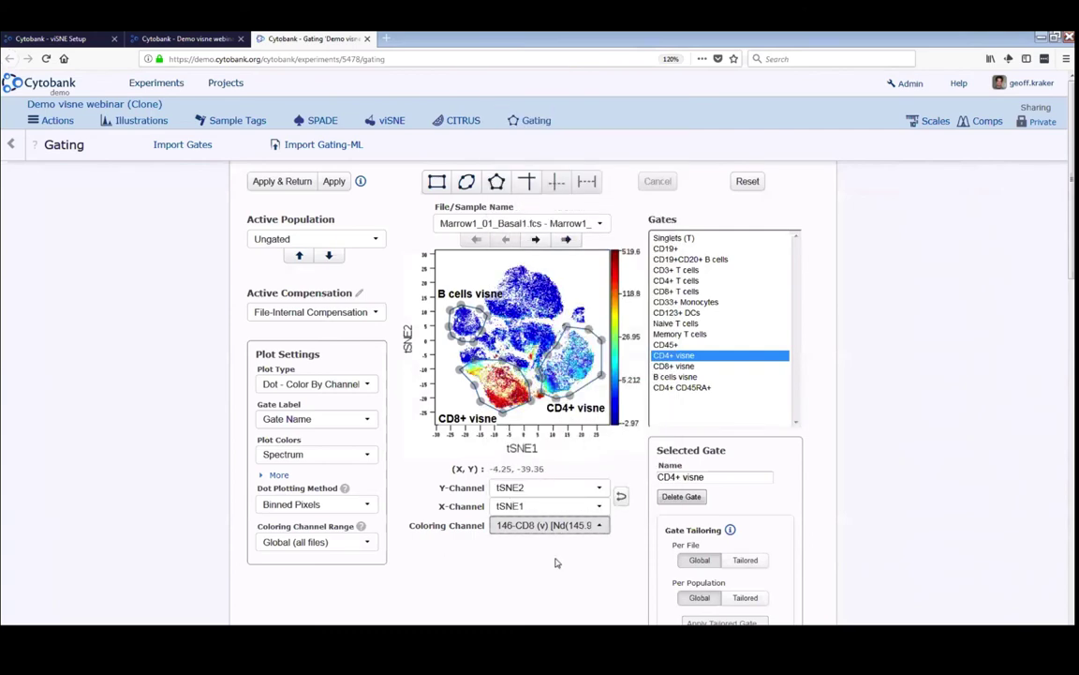
{"action": "left_click", "coordinate": [548, 524]}
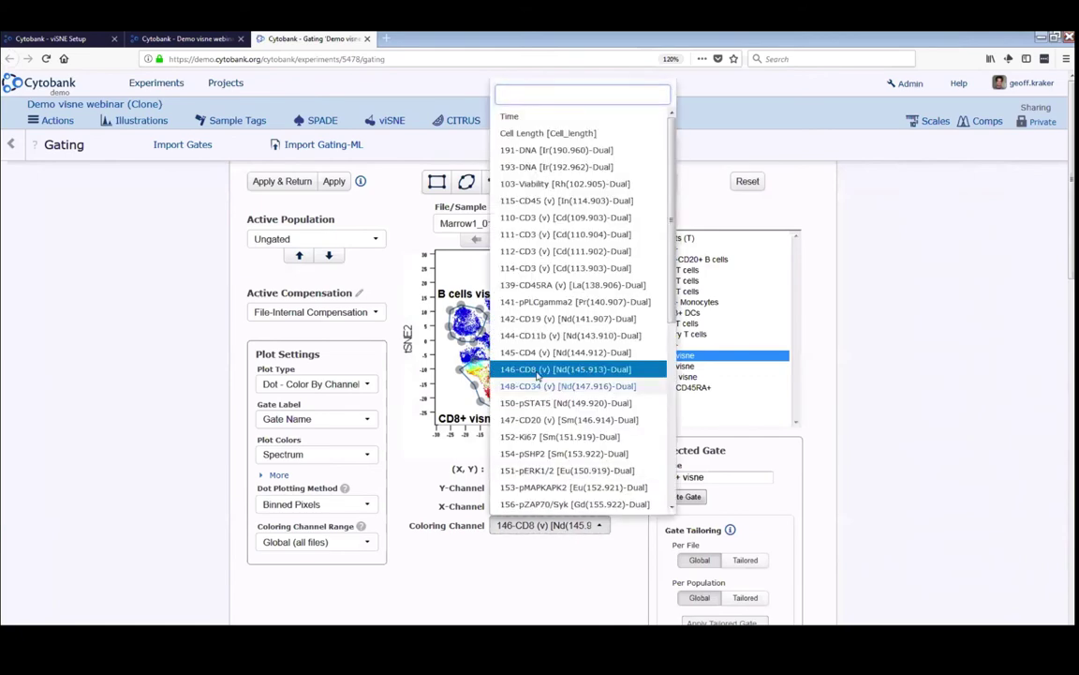
{"action": "left_click", "coordinate": [552, 386]}
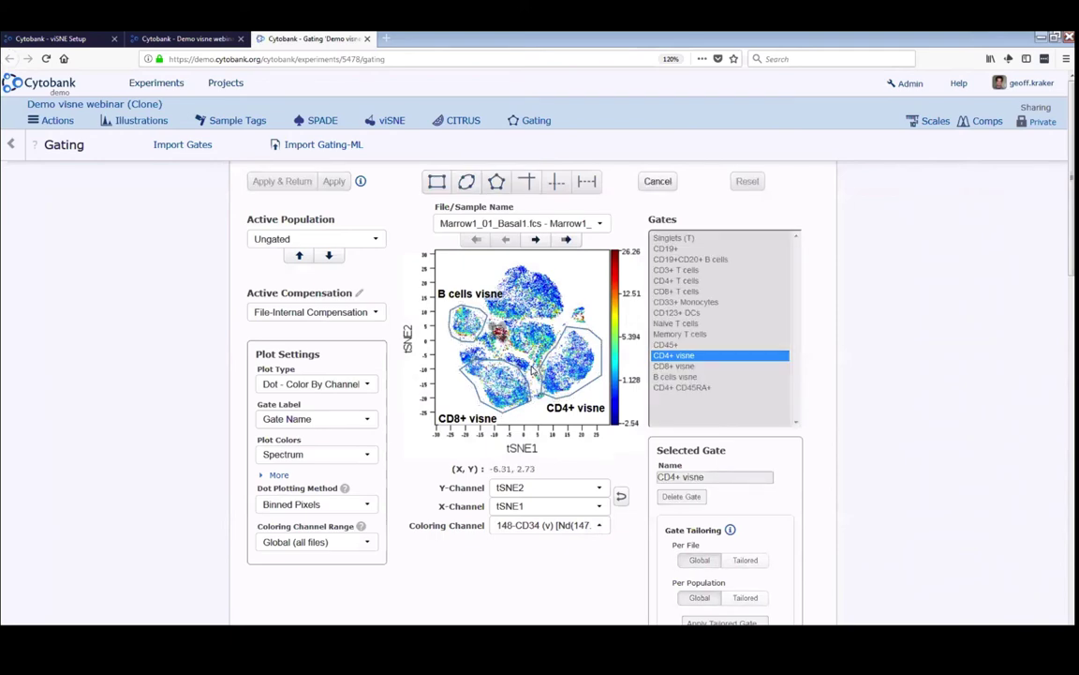
Draw a gate around the small high-CD34 cluster beside the B cells visne gate and name it "Stem cells"
{"action": "double_click", "coordinate": [531, 371]}
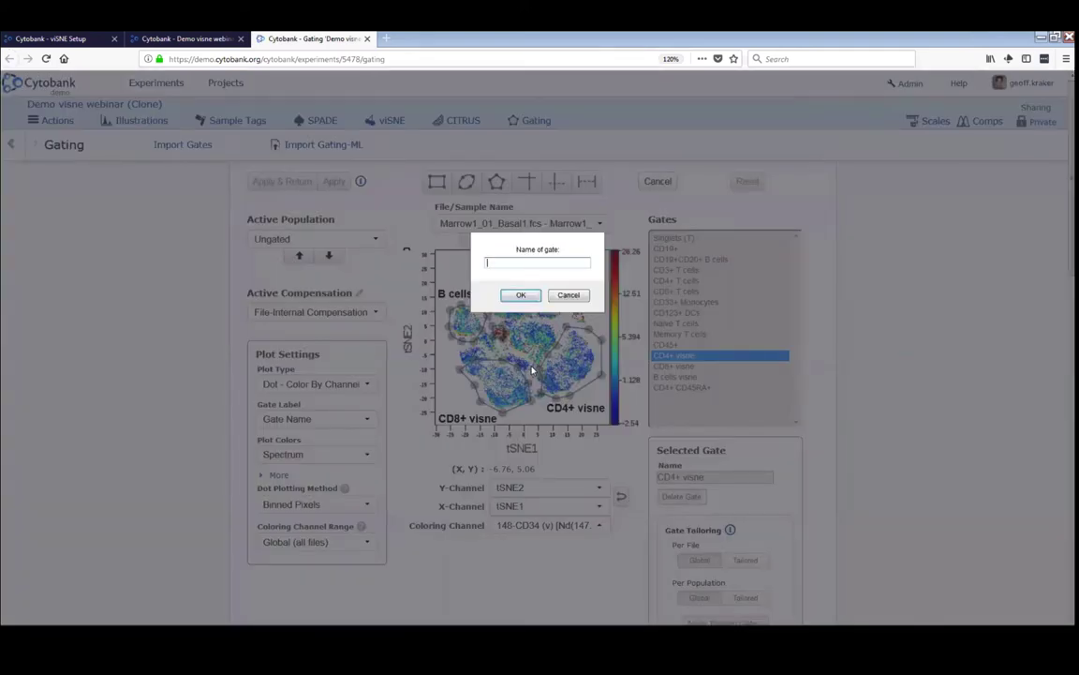
{"action": "type", "text": "Stem cells"}
{"action": "key", "text": "Return"}
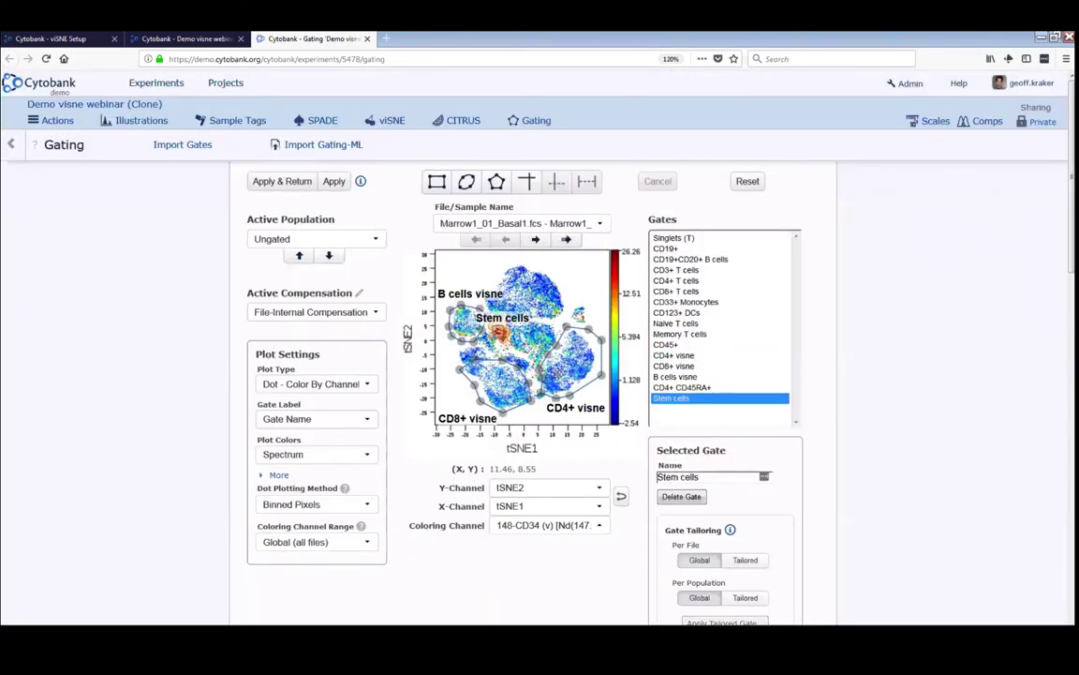
Recolour the tSNE gating plot by 115-CD45 (v) and then by 139-CD45RA (v)
{"action": "left_click", "coordinate": [549, 524]}
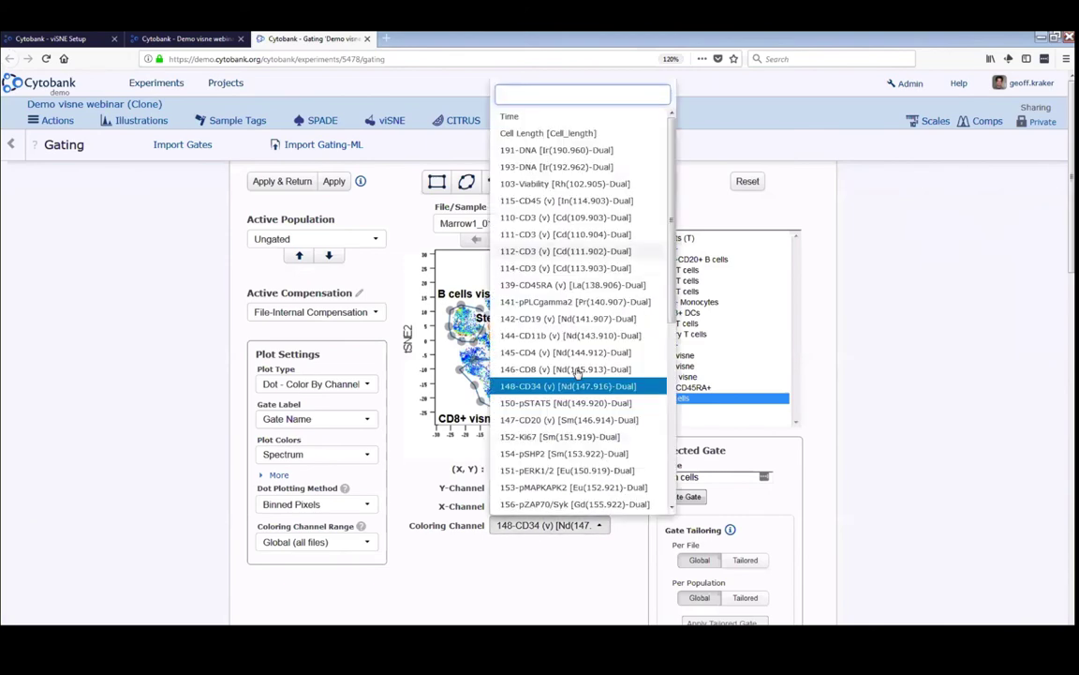
{"action": "left_click", "coordinate": [567, 200]}
{"action": "left_click", "coordinate": [574, 525]}
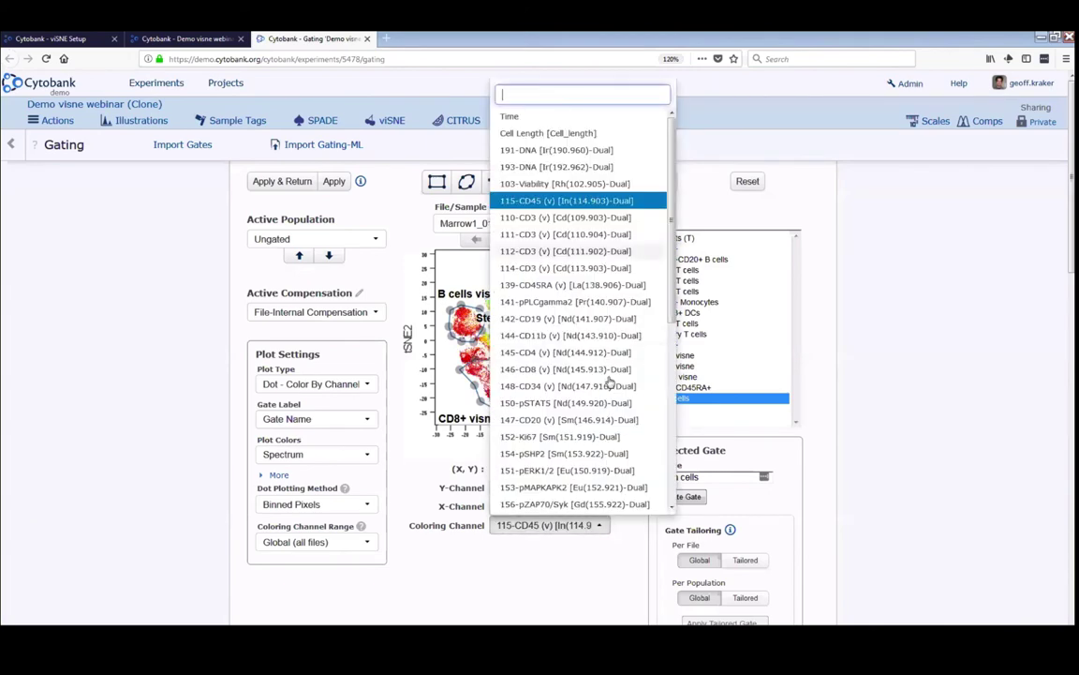
{"action": "left_click", "coordinate": [572, 284]}
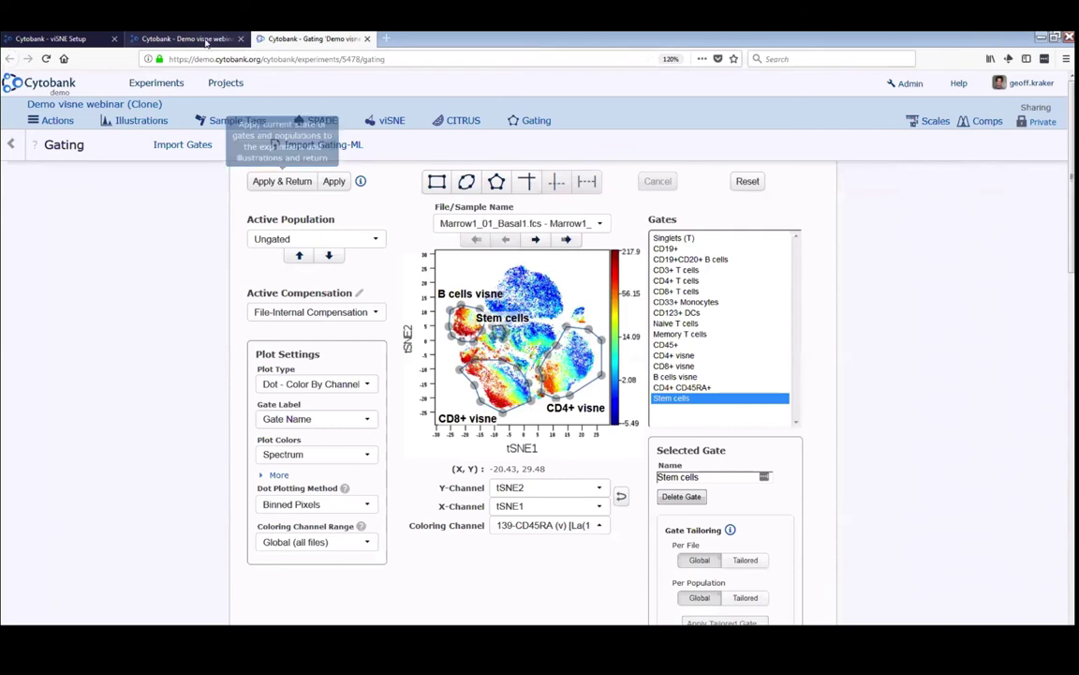
Switch to the working illustration's browser tab and select all channels matching the filter "CD" for the figure
{"action": "left_click", "coordinate": [185, 39]}
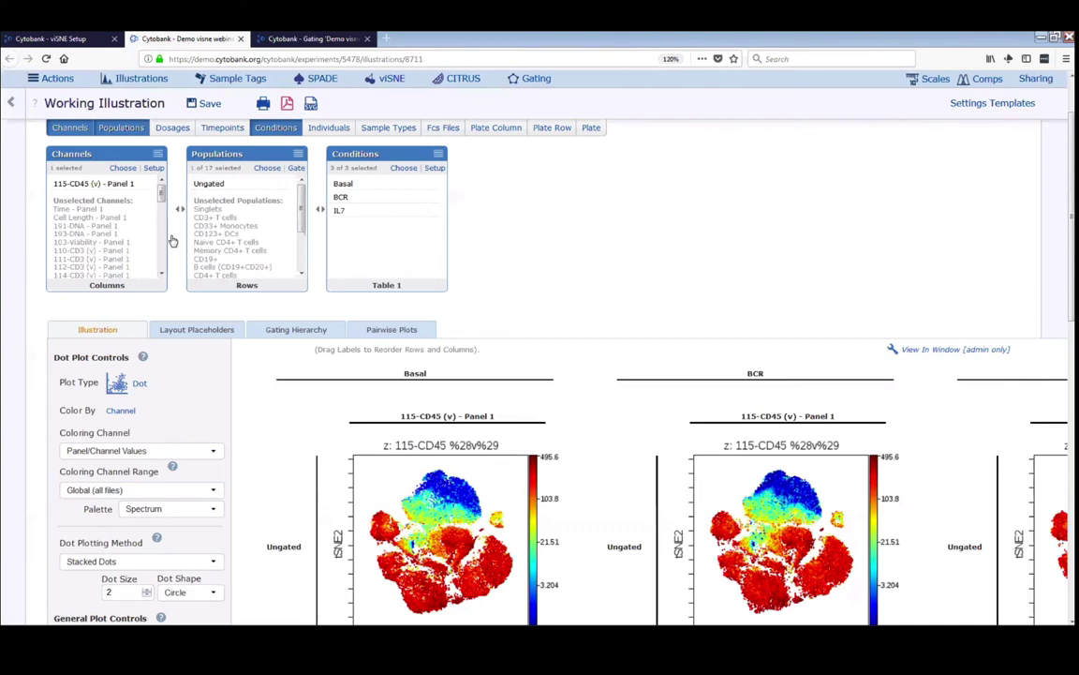
{"action": "scroll", "coordinate": [171, 240], "scroll_direction": "down", "scroll_amount": 2}
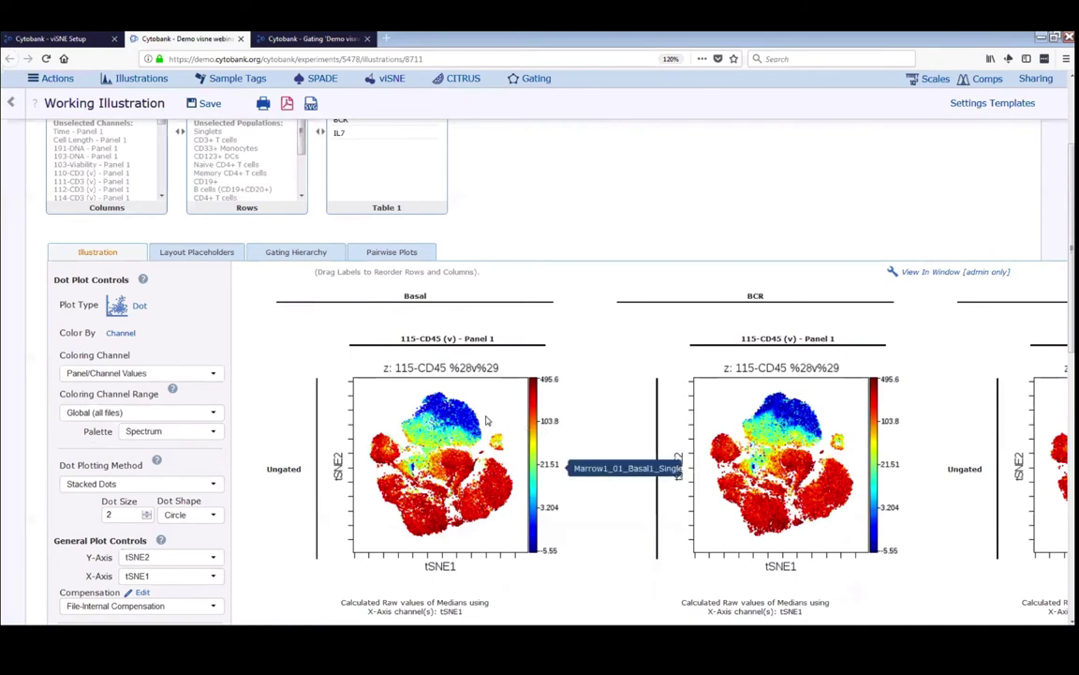
{"action": "scroll", "coordinate": [484, 418], "scroll_direction": "up", "scroll_amount": 3}
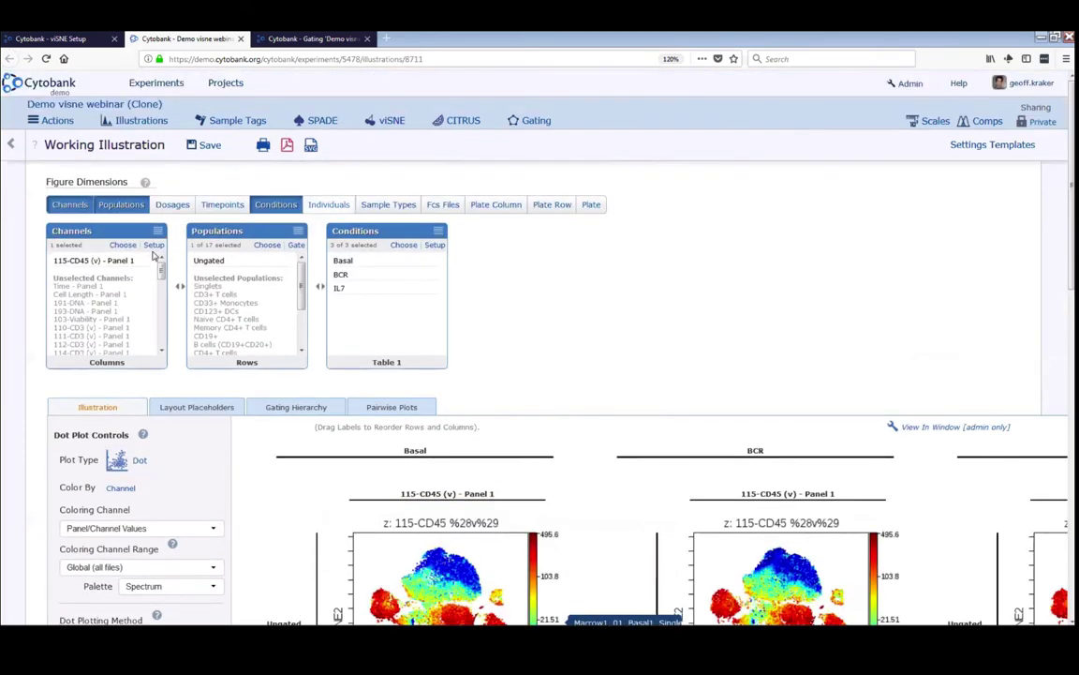
{"action": "left_click", "coordinate": [123, 246]}
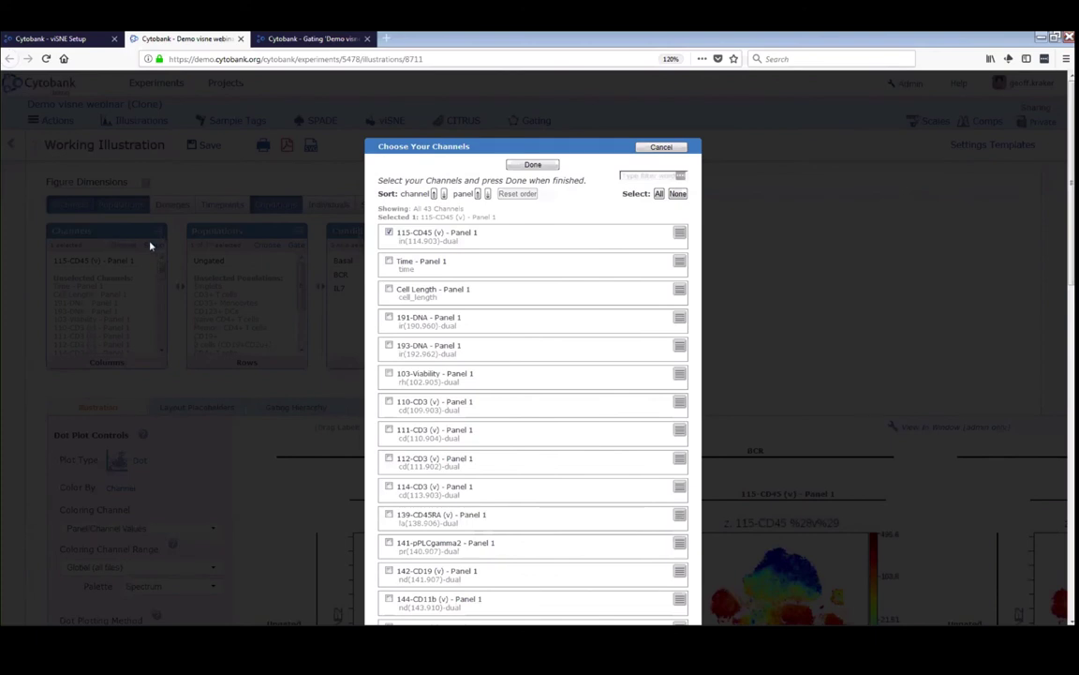
{"action": "type", "text": "CD"}
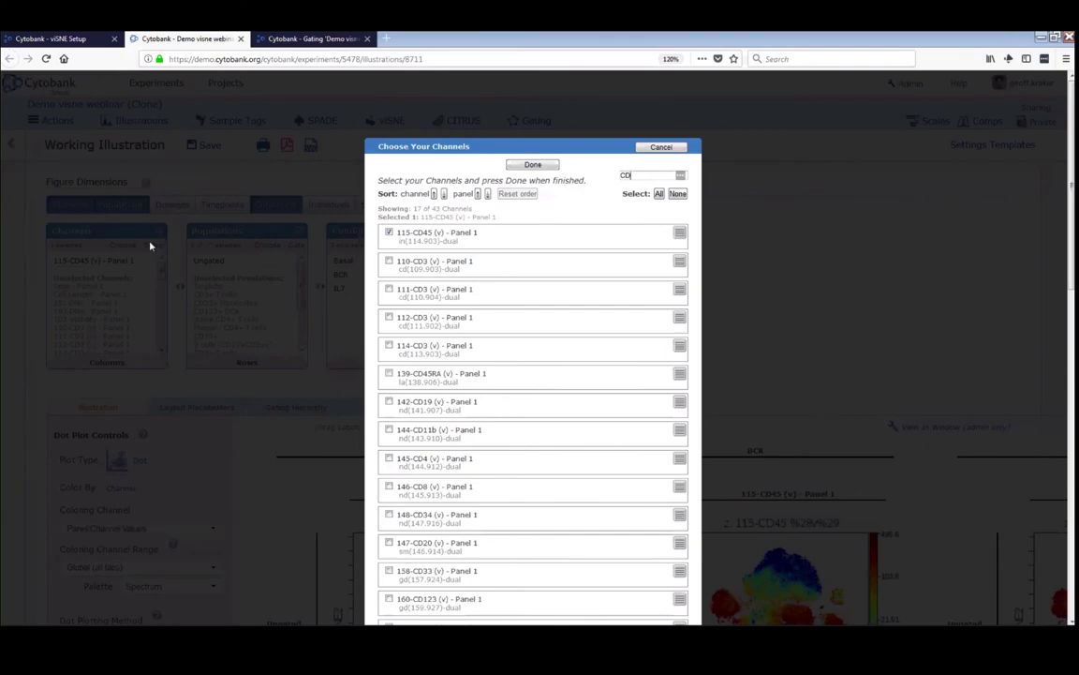
{"action": "key", "text": "Return"}
{"action": "scroll", "coordinate": [150, 246], "scroll_direction": "down", "scroll_amount": 3}
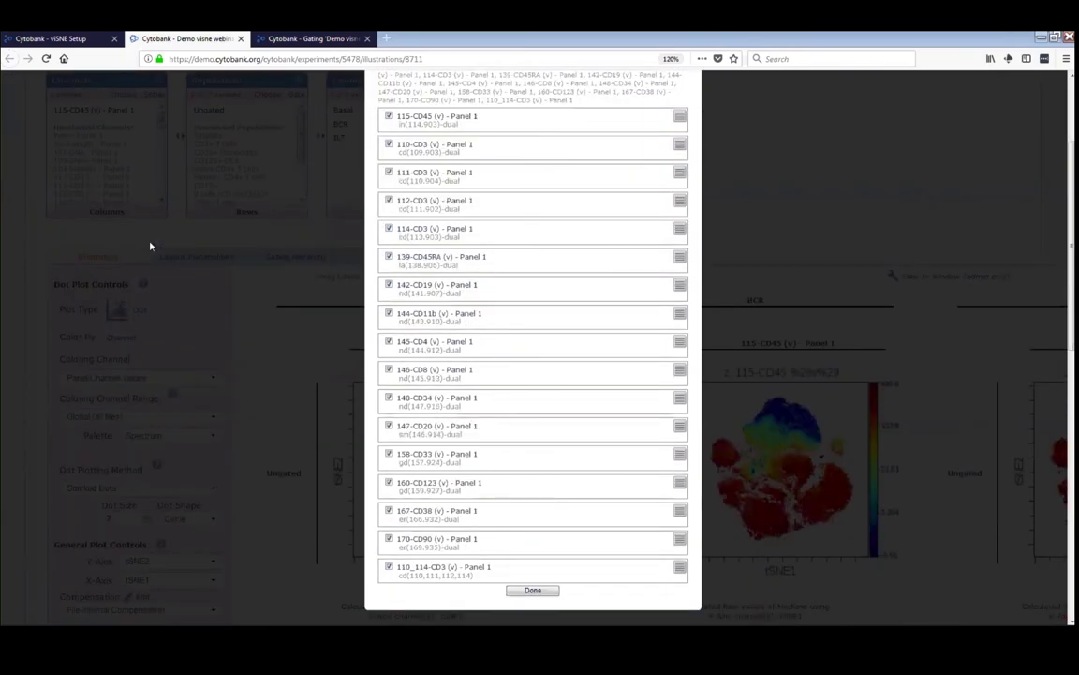
{"action": "scroll", "coordinate": [150, 246], "scroll_direction": "up", "scroll_amount": 5}
{"action": "left_click", "coordinate": [510, 84]}
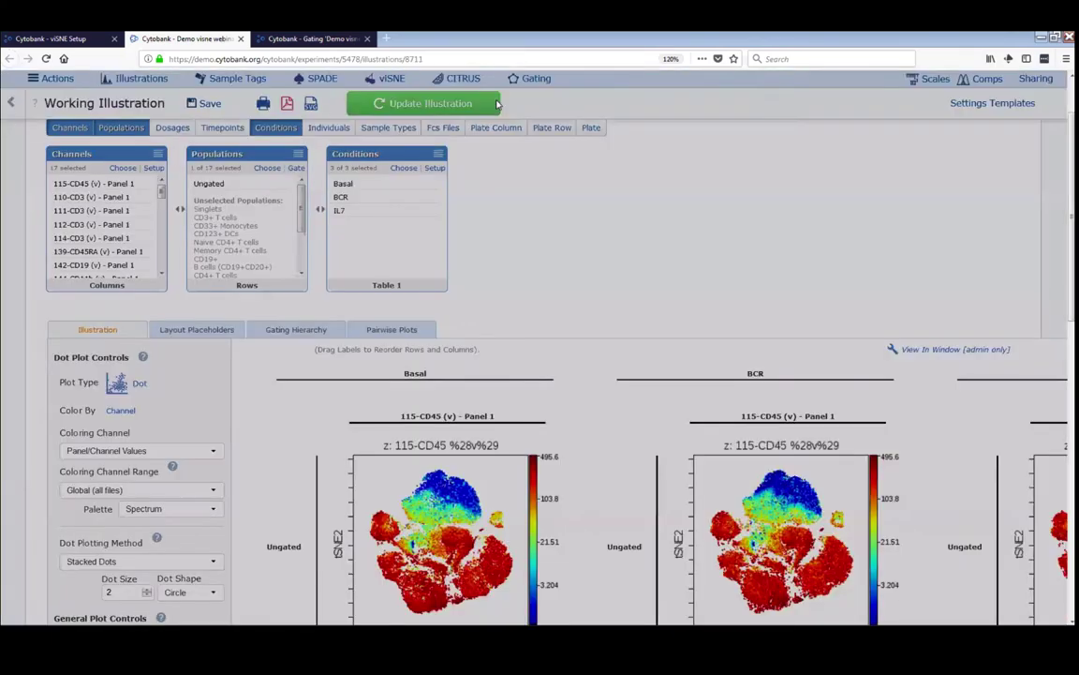
Deselect the 110-CD3, 111-CD3, 112-CD3 and 114-CD3 channels, and update the illustration with Conditions as the rows
{"action": "left_click", "coordinate": [131, 167]}
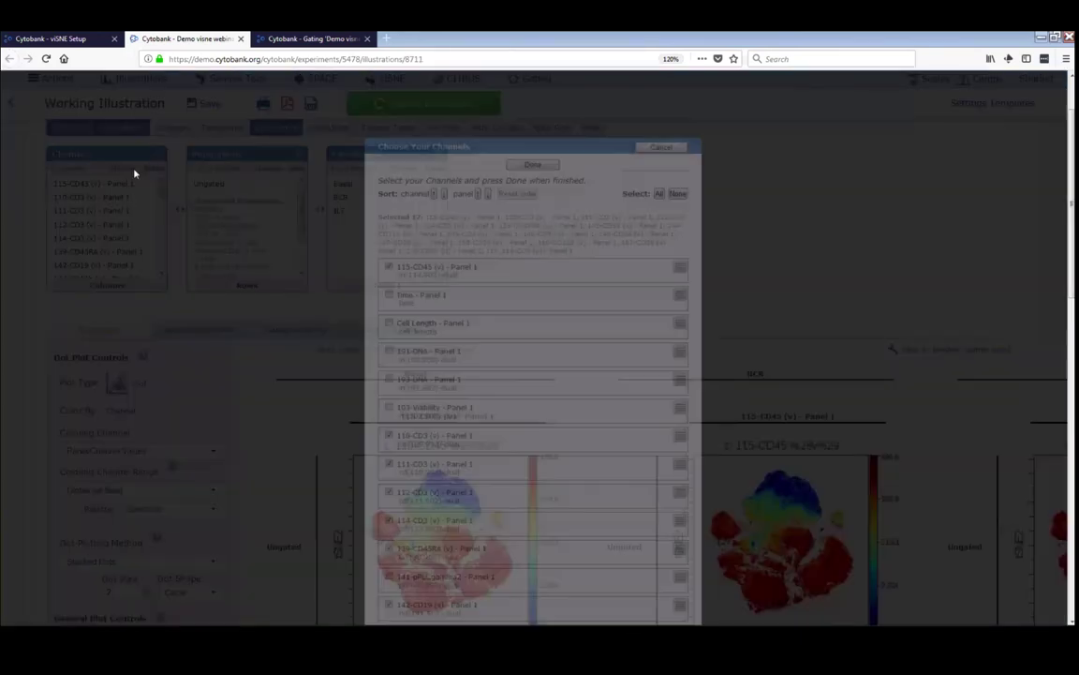
{"action": "left_click", "coordinate": [389, 434]}
{"action": "left_click", "coordinate": [389, 463]}
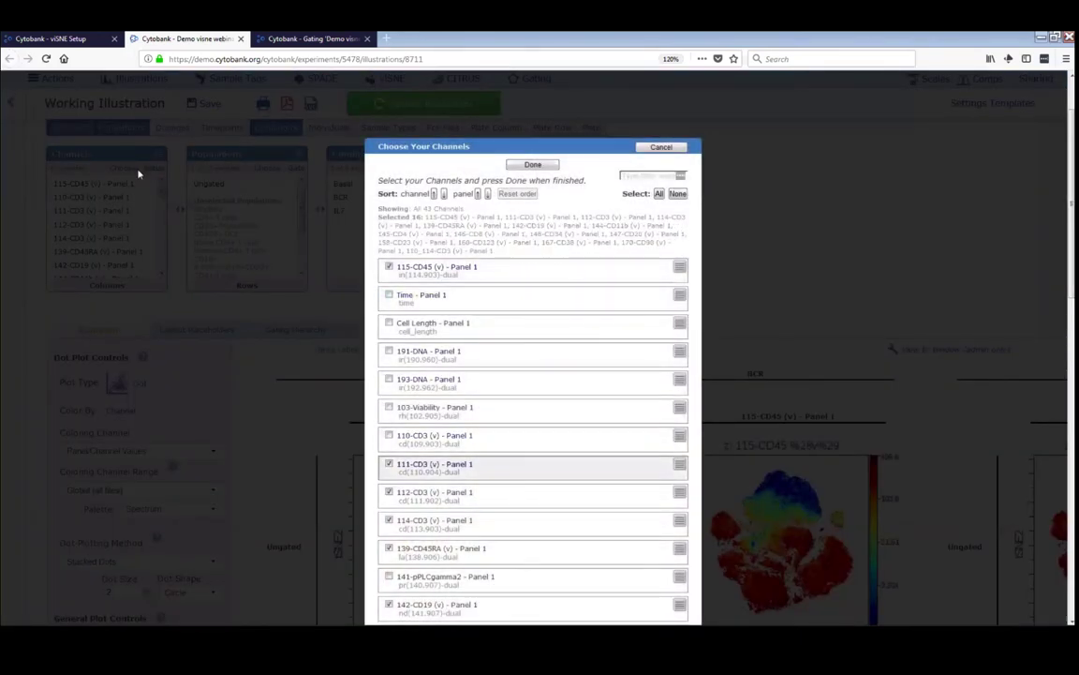
{"action": "left_click", "coordinate": [388, 491]}
{"action": "scroll", "coordinate": [400, 514], "scroll_direction": "down", "scroll_amount": 1}
{"action": "left_click", "coordinate": [390, 512]}
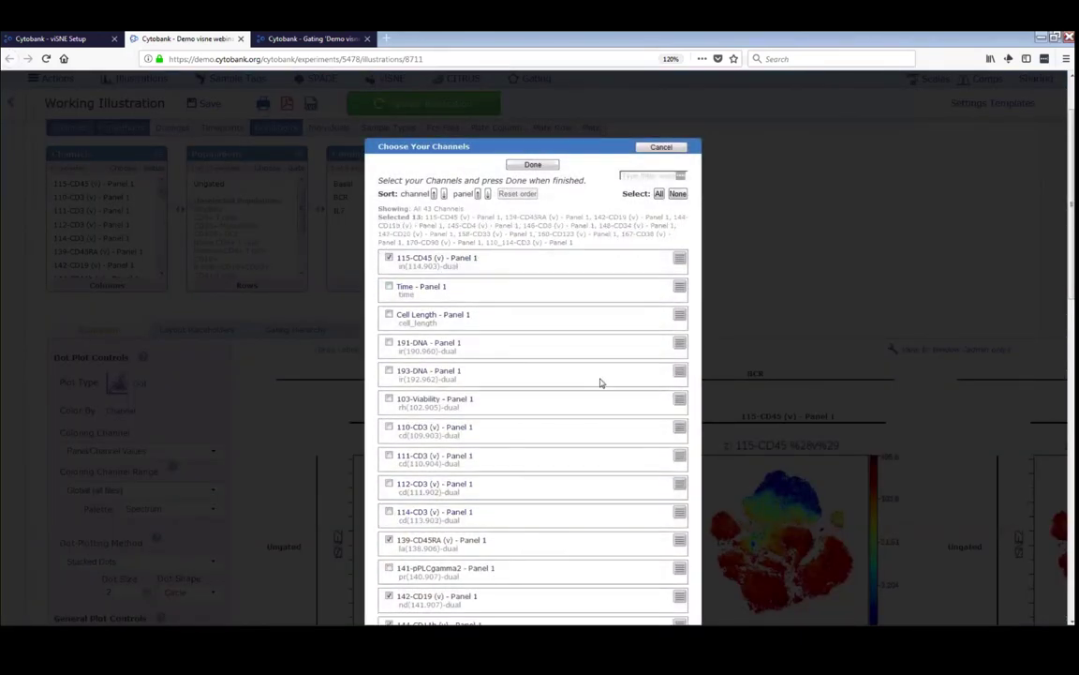
{"action": "left_click", "coordinate": [533, 164]}
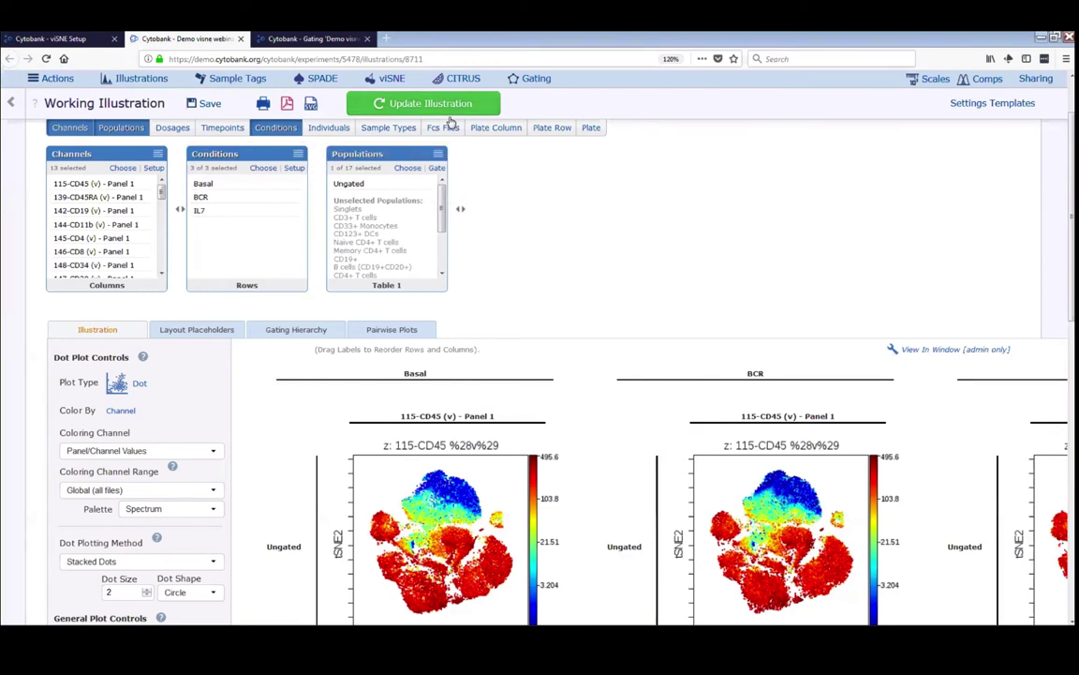
{"action": "left_click", "coordinate": [450, 104]}
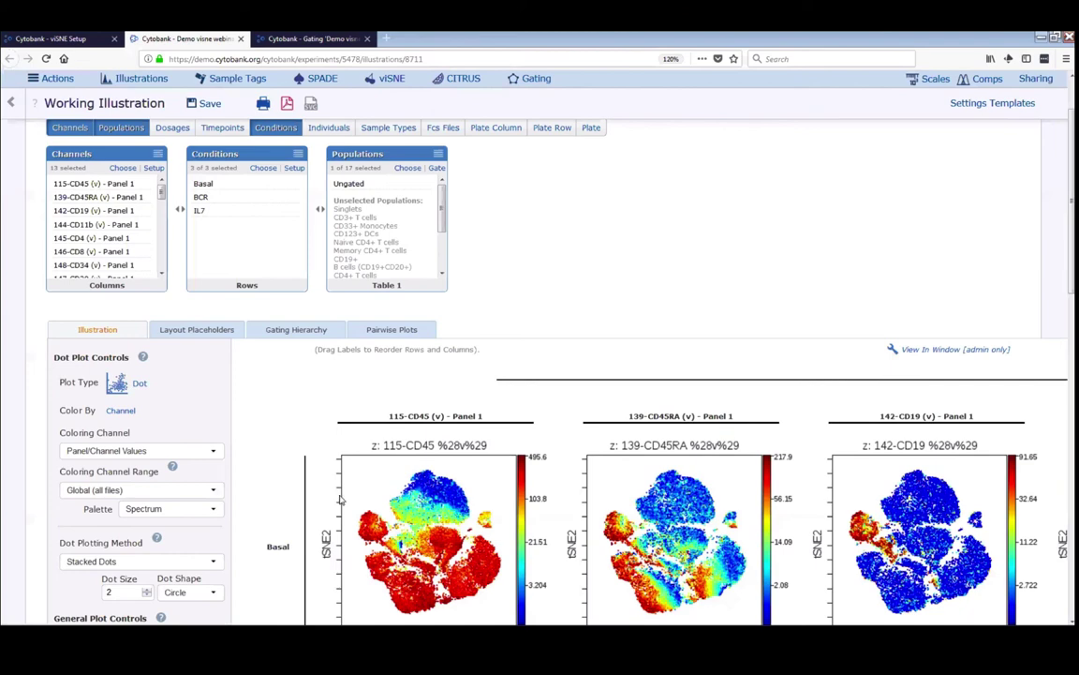
Examine the Basal row of tSNE plots across all channel columns, from 115-CD45 to 110_114-CD3, comparing marker expression between clusters
{"action": "scroll", "coordinate": [341, 500], "scroll_direction": "down", "scroll_amount": 3}
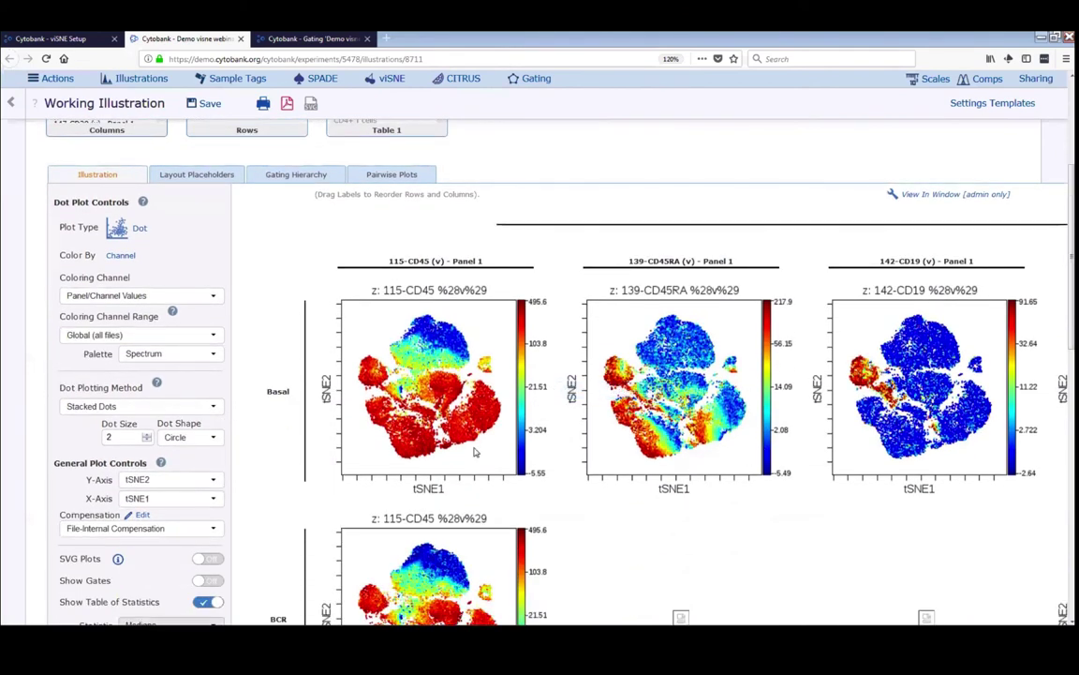
{"action": "scroll", "coordinate": [344, 609], "scroll_direction": "right", "scroll_amount": 5}
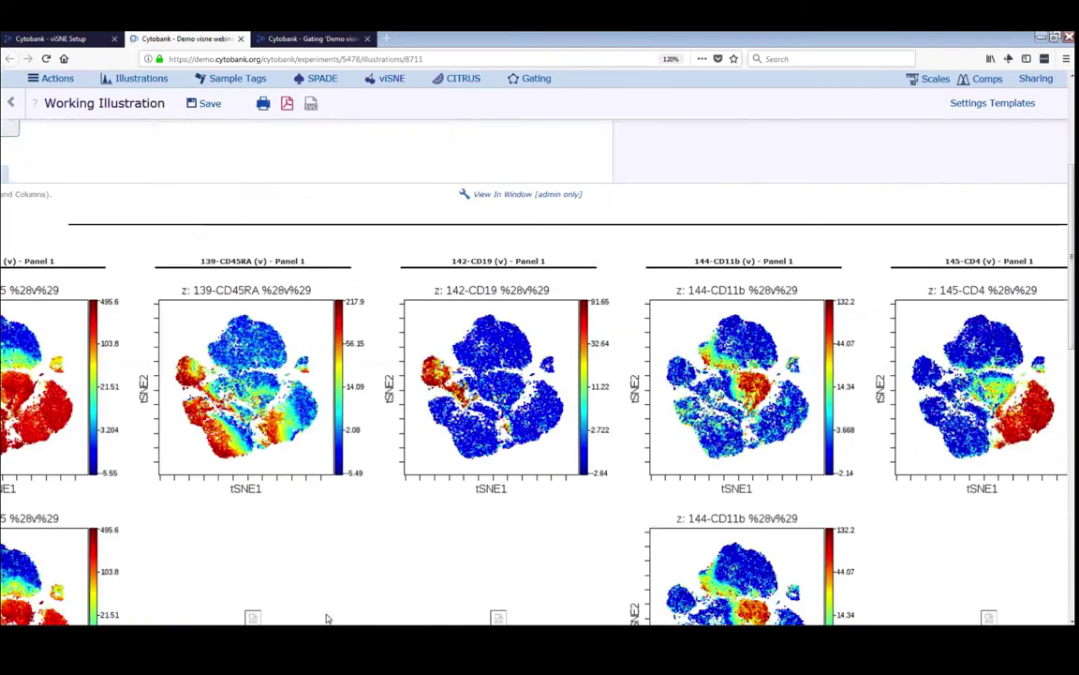
{"action": "scroll", "coordinate": [412, 608], "scroll_direction": "up", "scroll_amount": 1}
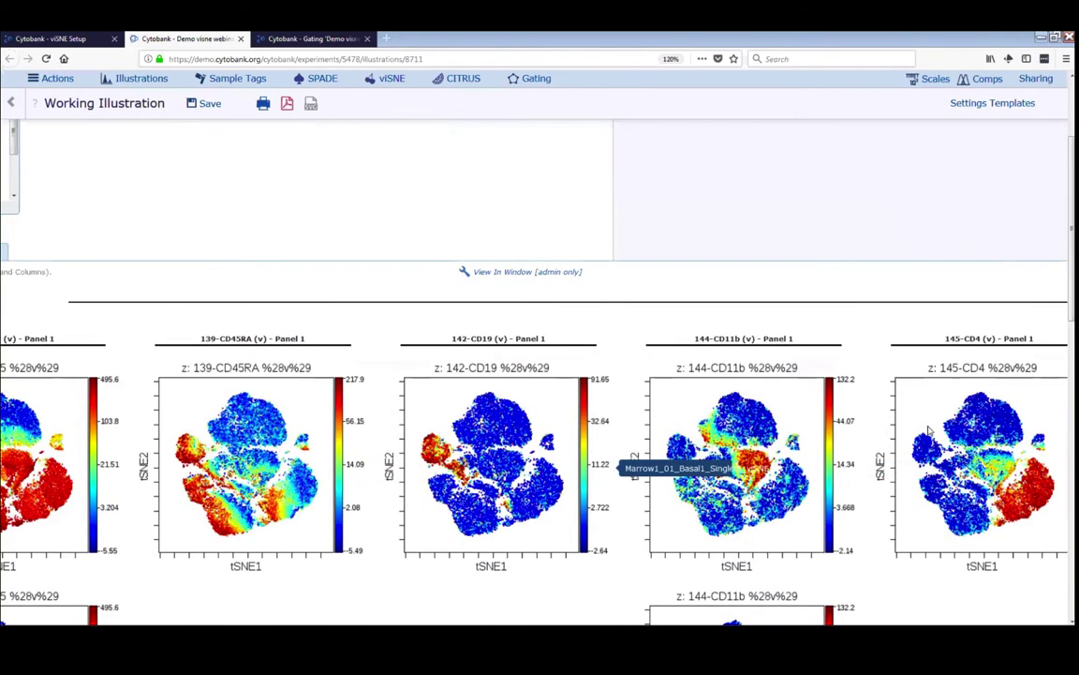
{"action": "scroll", "coordinate": [802, 604], "scroll_direction": "right", "scroll_amount": 4}
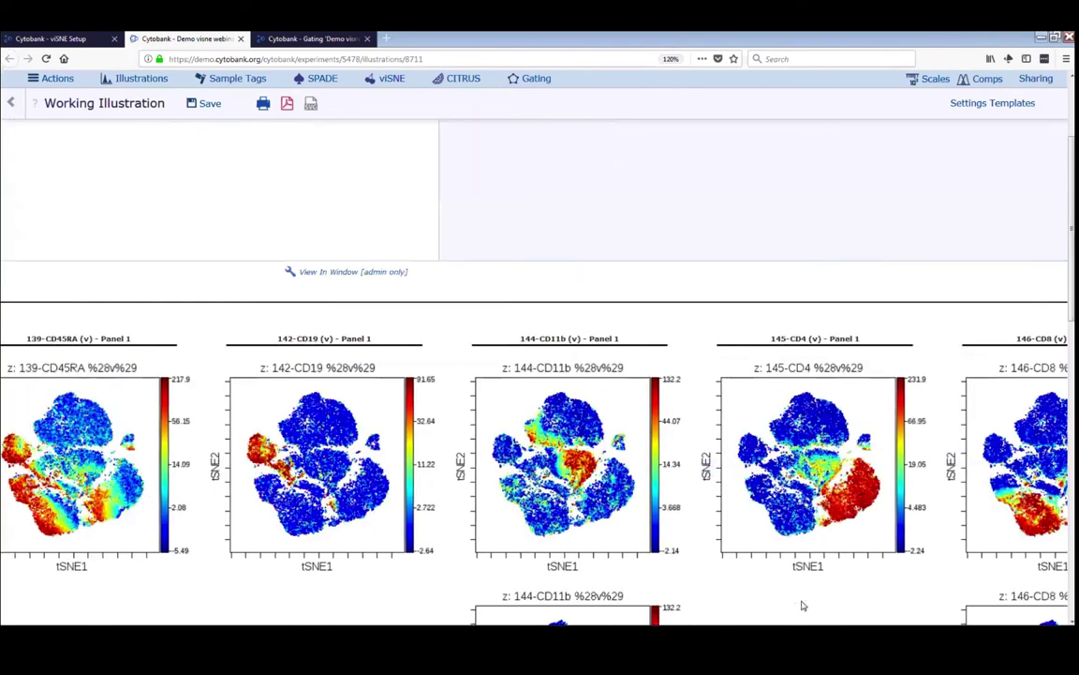
{"action": "scroll", "coordinate": [802, 604], "scroll_direction": "right", "scroll_amount": 5}
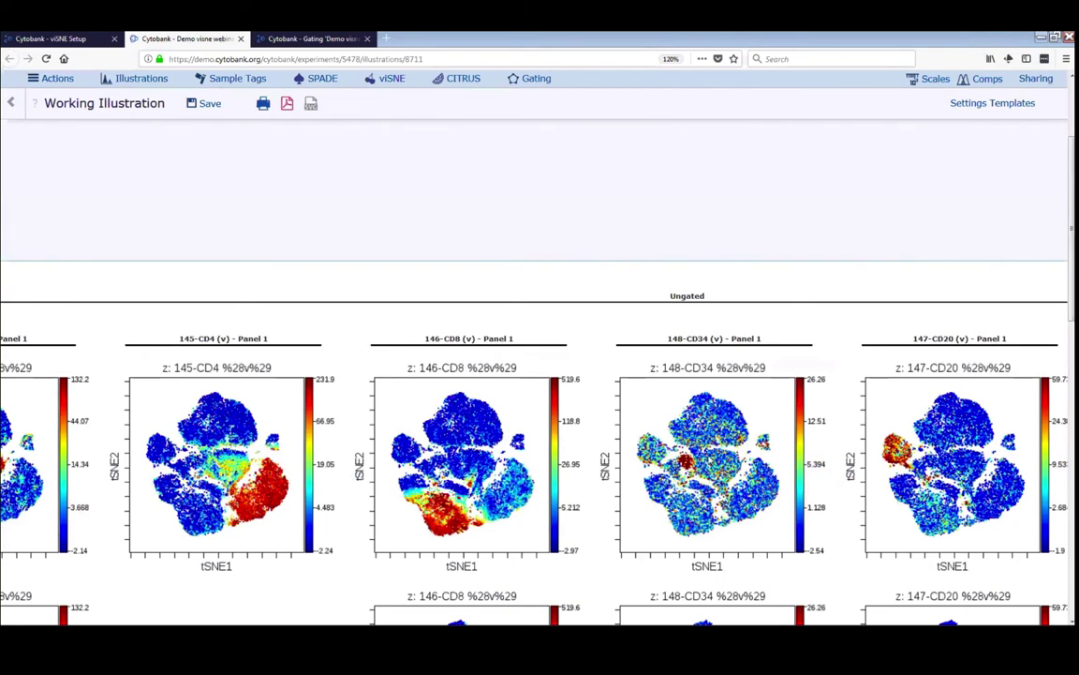
{"action": "scroll", "coordinate": [671, 440], "scroll_direction": "right", "scroll_amount": 1}
{"action": "scroll", "coordinate": [671, 441], "scroll_direction": "right", "scroll_amount": 6}
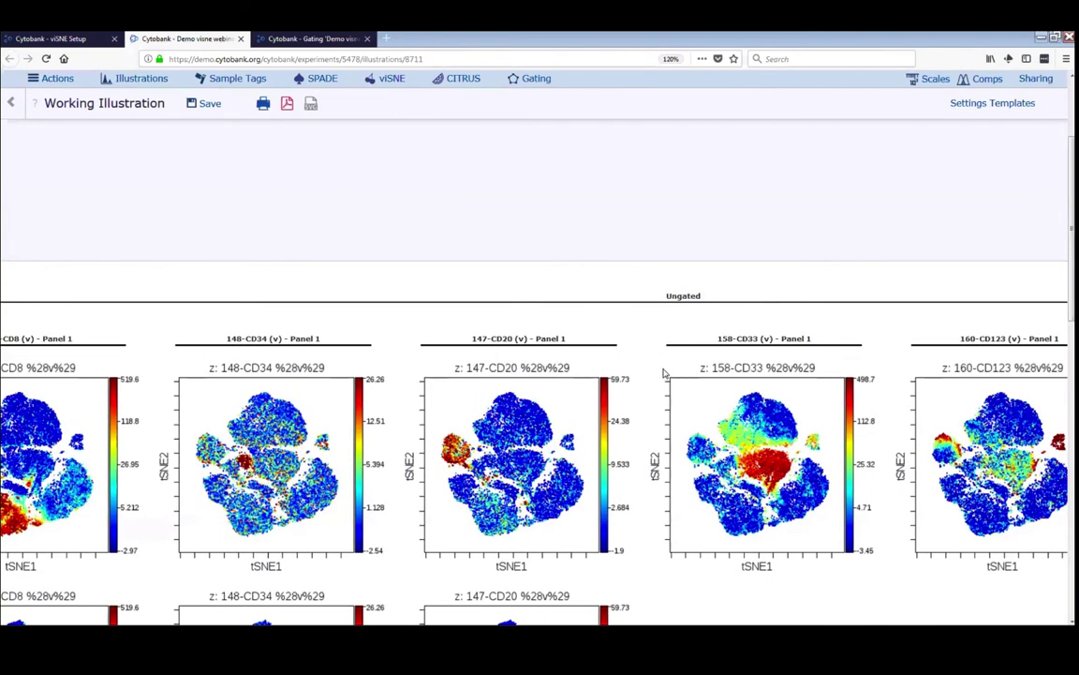
{"action": "scroll", "coordinate": [689, 382], "scroll_direction": "right", "scroll_amount": 6}
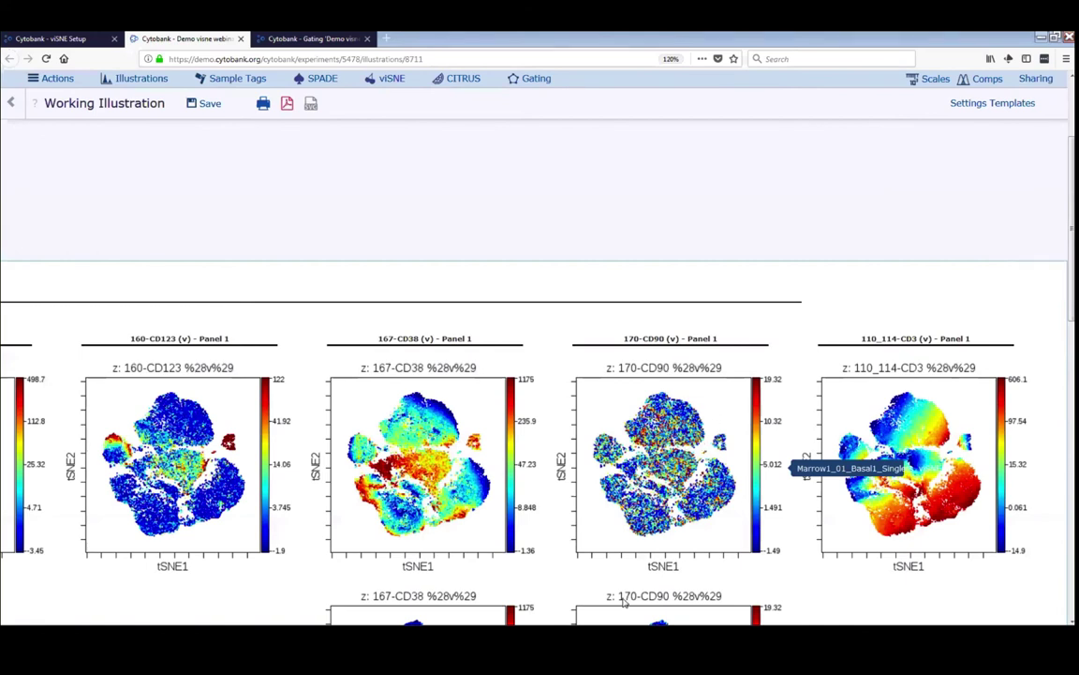
{"action": "scroll", "coordinate": [563, 559], "scroll_direction": "left", "scroll_amount": 1}
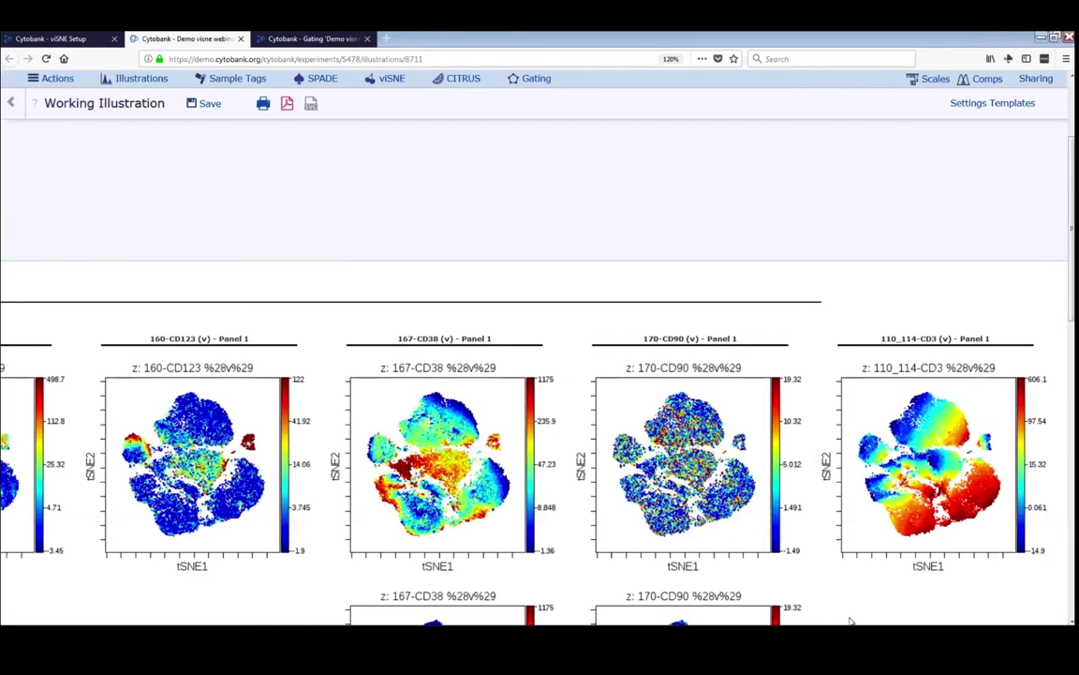
{"action": "scroll", "coordinate": [856, 621], "scroll_direction": "left", "scroll_amount": 5}
{"action": "scroll", "coordinate": [856, 622], "scroll_direction": "right", "scroll_amount": 4}
{"action": "scroll", "coordinate": [864, 618], "scroll_direction": "right", "scroll_amount": 1}
{"action": "scroll", "coordinate": [864, 618], "scroll_direction": "left", "scroll_amount": 1}
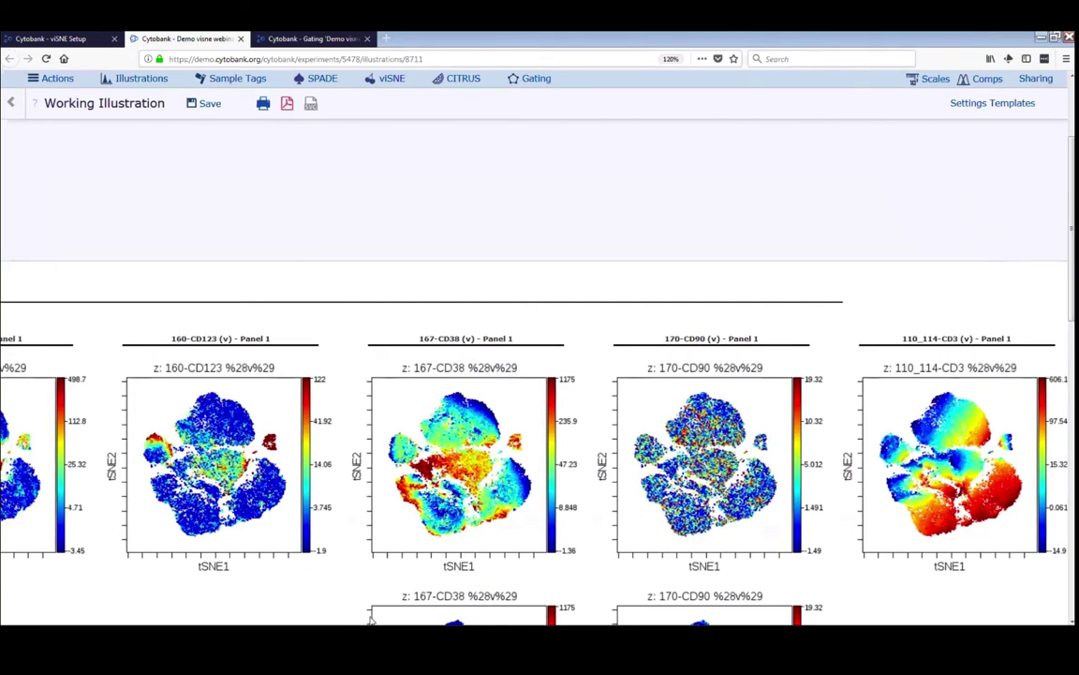
{"action": "scroll", "coordinate": [266, 614], "scroll_direction": "left", "scroll_amount": 15}
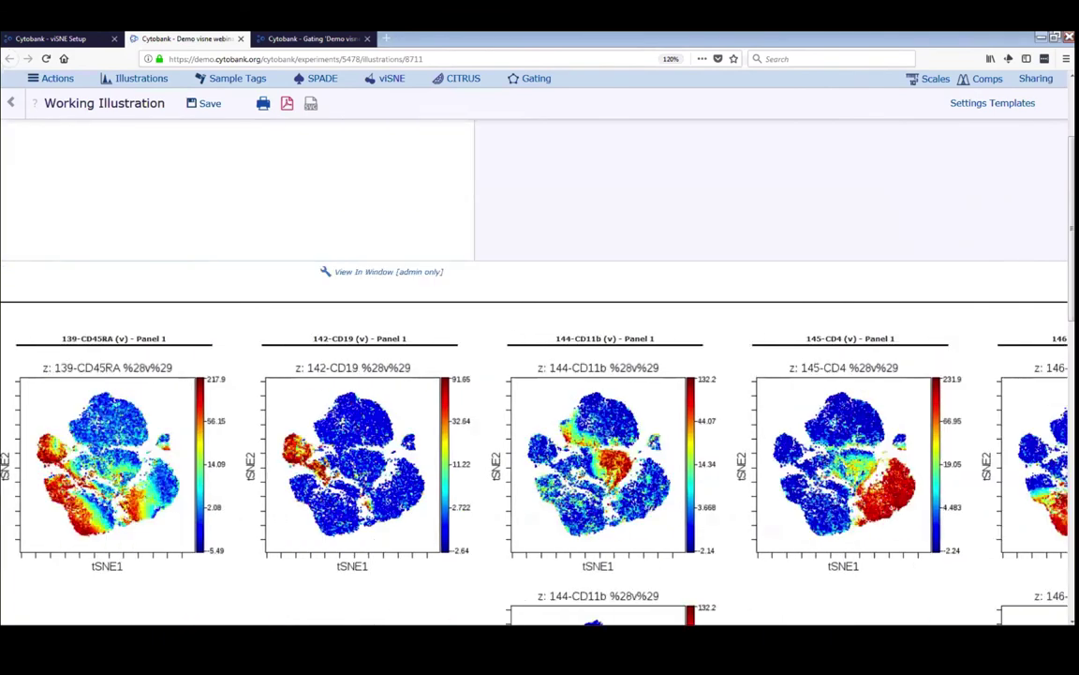
{"action": "scroll", "coordinate": [375, 468], "scroll_direction": "left", "scroll_amount": 20}
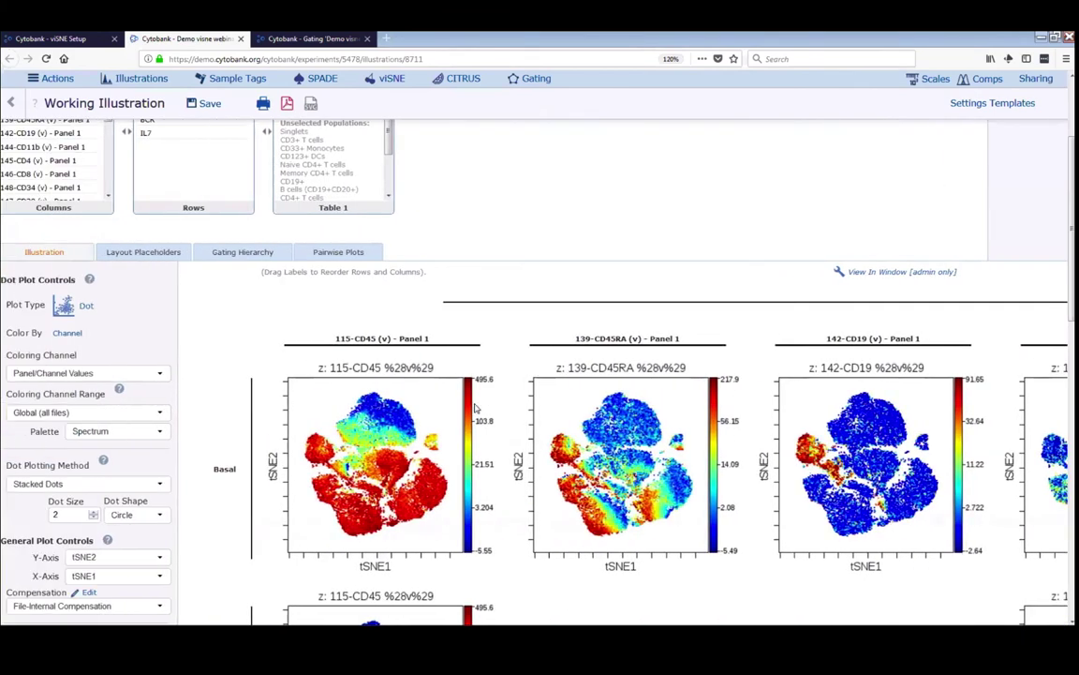
{"action": "scroll", "coordinate": [487, 370], "scroll_direction": "left", "scroll_amount": 3}
Review the figure dimensions and the selected channels list of the working illustration against its plots
{"action": "scroll", "coordinate": [172, 283], "scroll_direction": "up", "scroll_amount": 2}
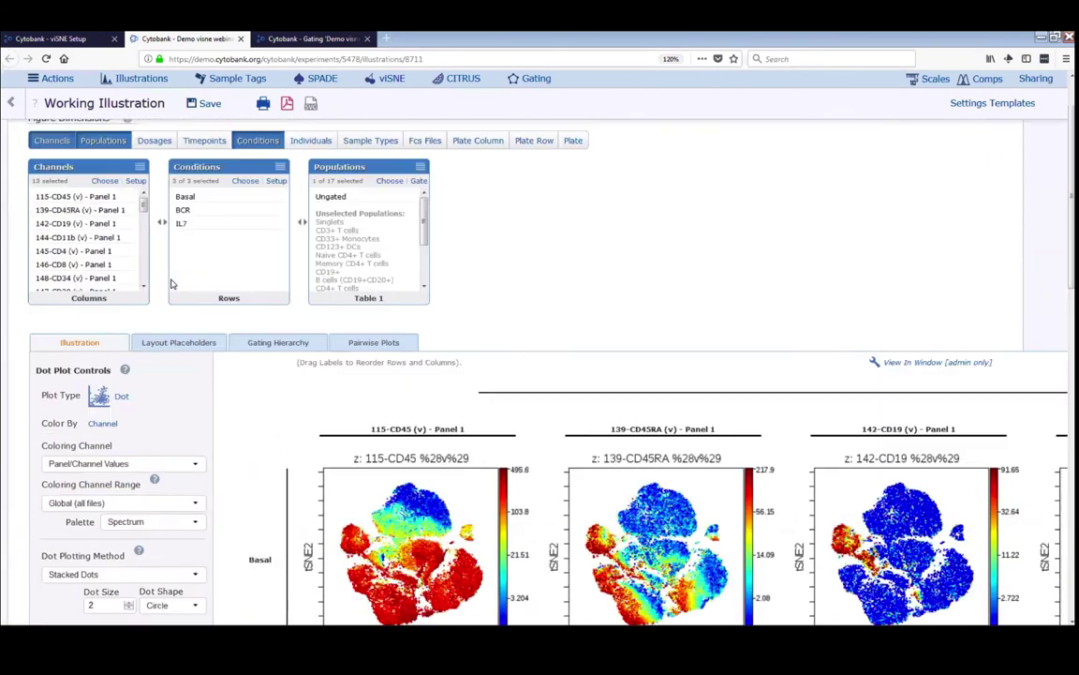
{"action": "scroll", "coordinate": [171, 283], "scroll_direction": "up", "scroll_amount": 1}
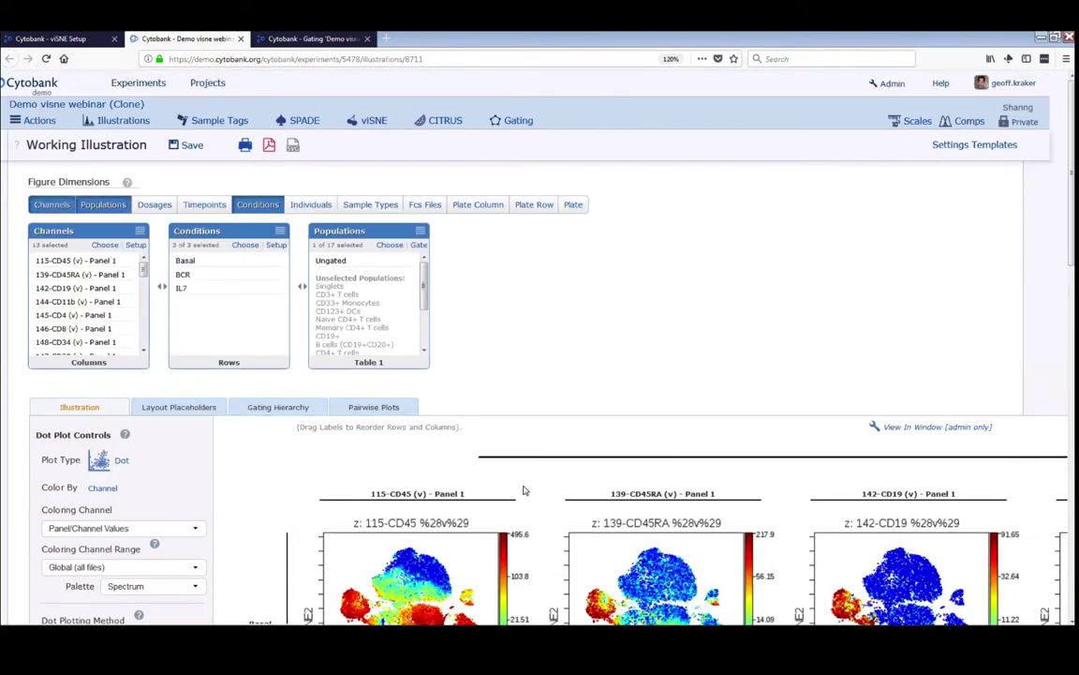
{"action": "scroll", "coordinate": [436, 361], "scroll_direction": "down", "scroll_amount": 1}
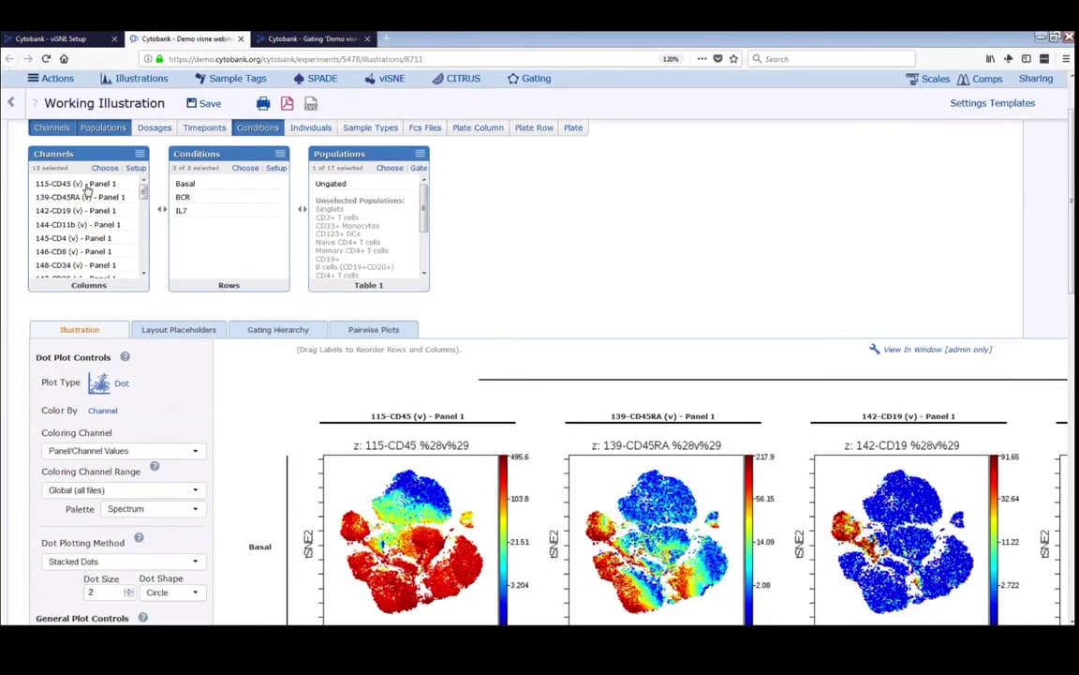
{"action": "scroll", "coordinate": [130, 175], "scroll_direction": "down", "scroll_amount": 1}
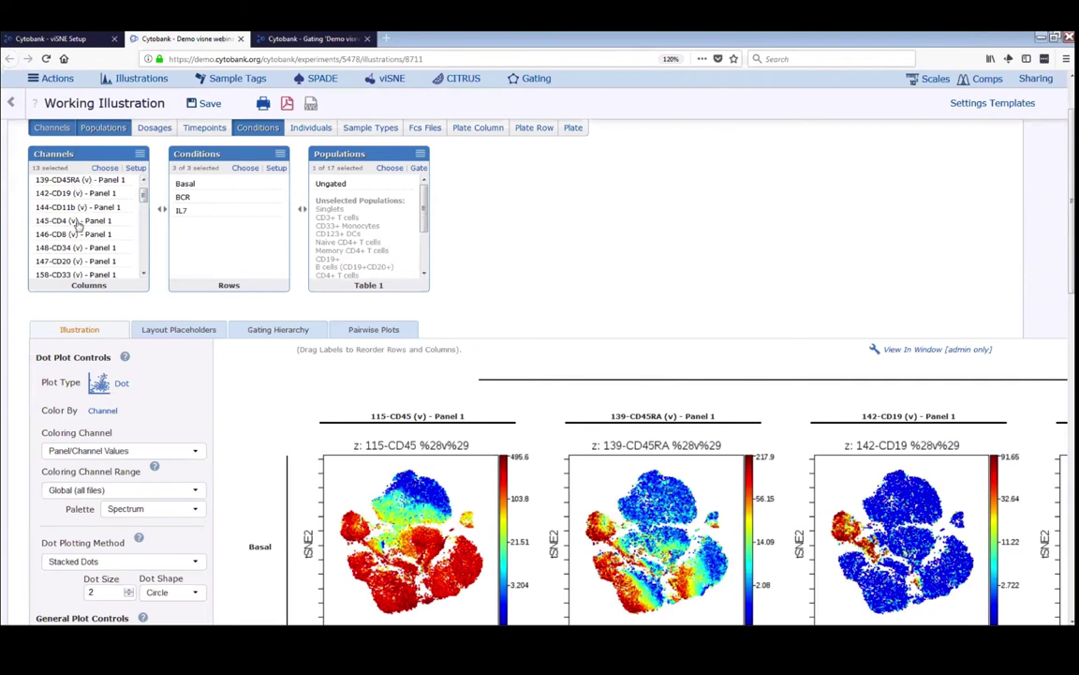
{"action": "scroll", "coordinate": [85, 225], "scroll_direction": "down", "scroll_amount": 4}
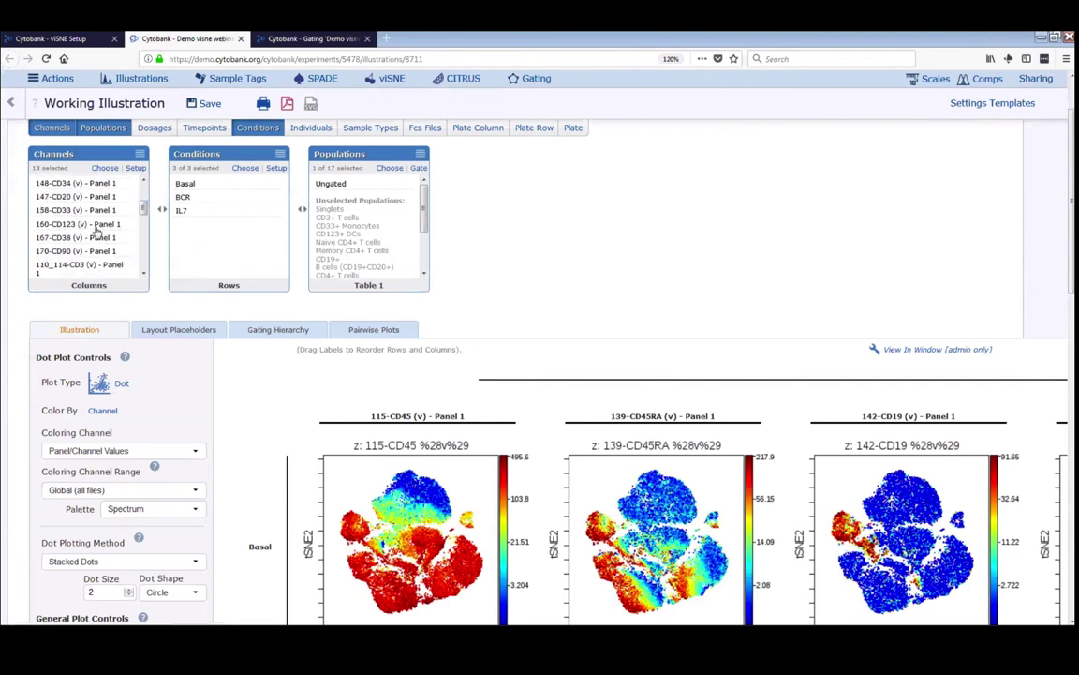
{"action": "scroll", "coordinate": [129, 193], "scroll_direction": "up", "scroll_amount": 5}
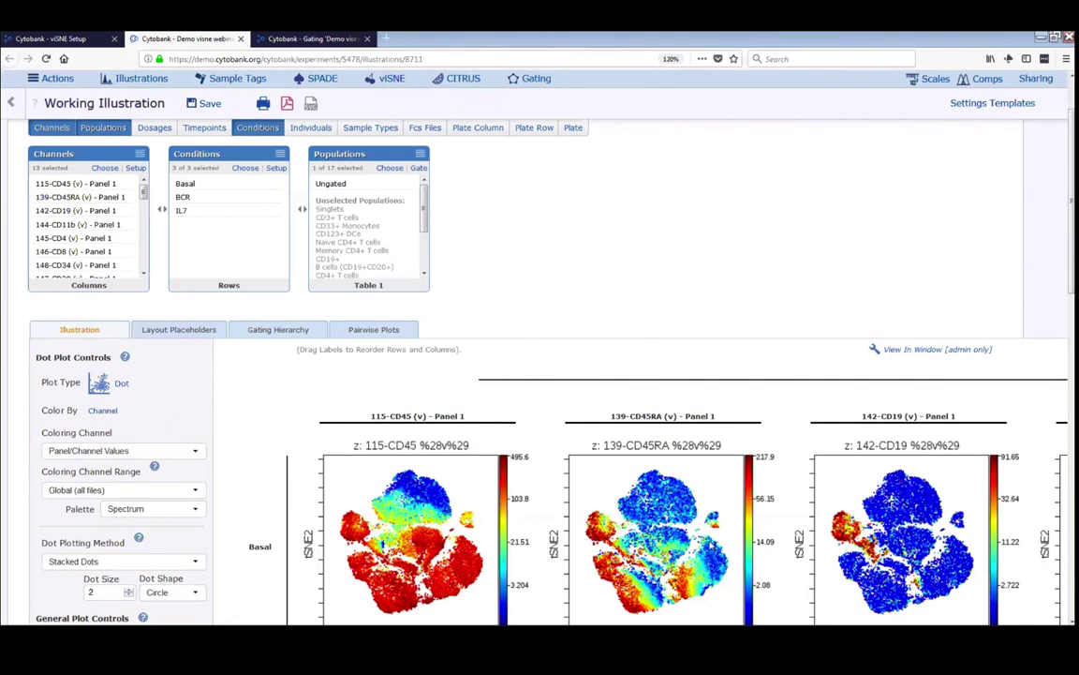
{"action": "scroll", "coordinate": [488, 496], "scroll_direction": "down", "scroll_amount": 1}
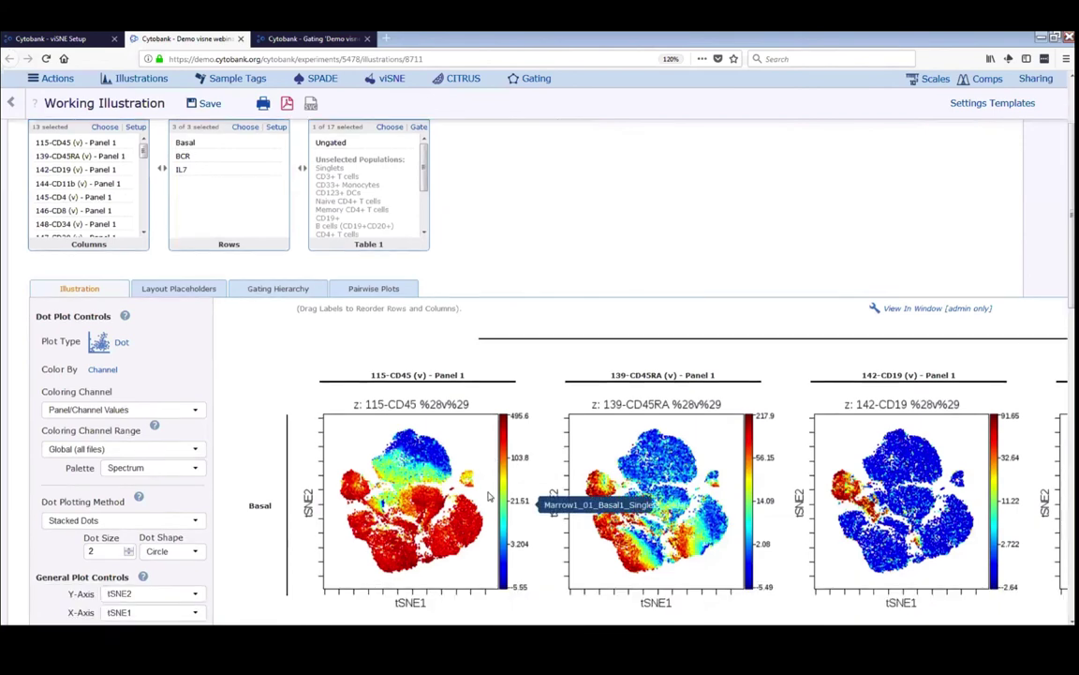
{"action": "scroll", "coordinate": [488, 497], "scroll_direction": "down", "scroll_amount": 1}
{"action": "scroll", "coordinate": [488, 497], "scroll_direction": "up", "scroll_amount": 2}
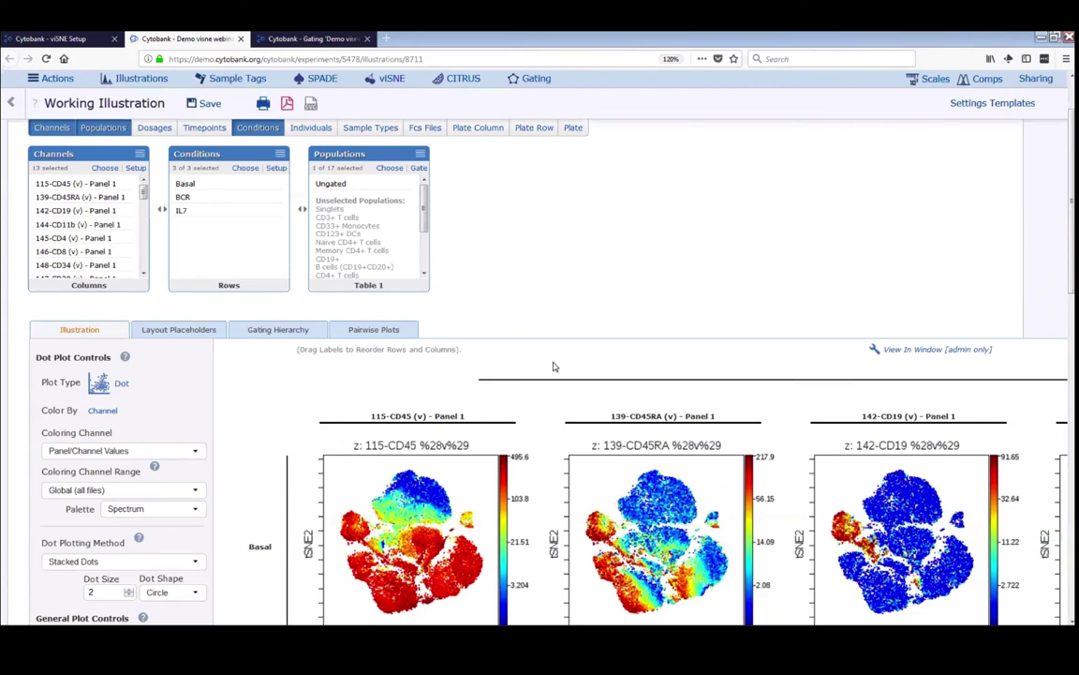
Save a copy of the working illustration under the name "Survey figure"
{"action": "mouse_move", "coordinate": [211, 106]}
{"action": "left_click", "coordinate": [251, 122]}
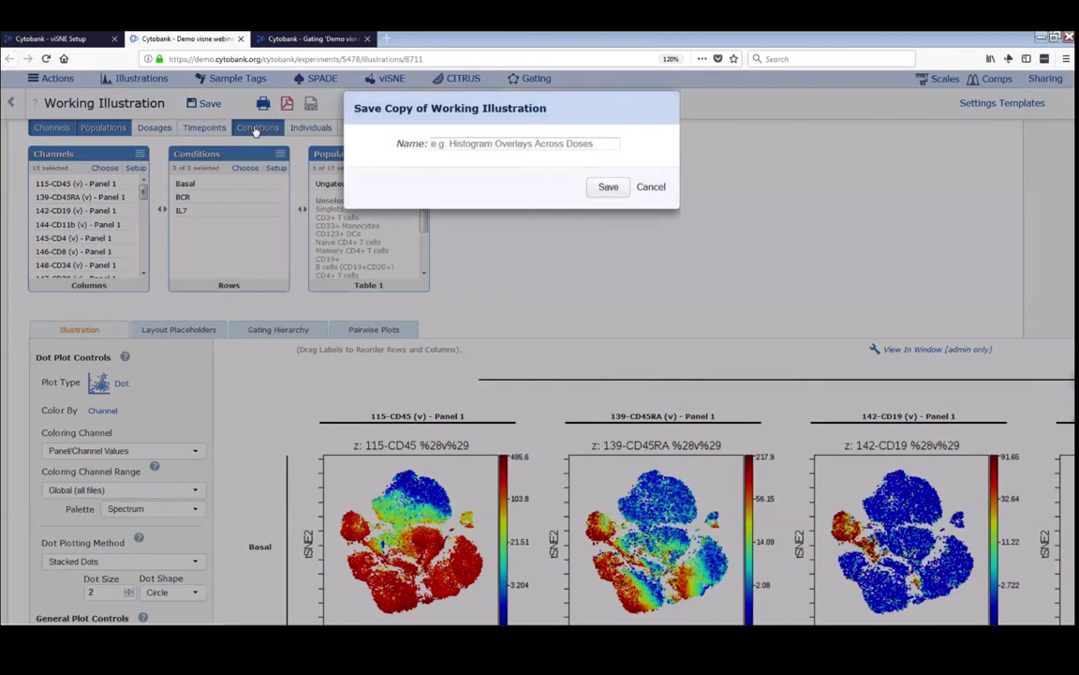
{"action": "key", "text": "ctrl+v"}
{"action": "key", "text": "ctrl+a"}
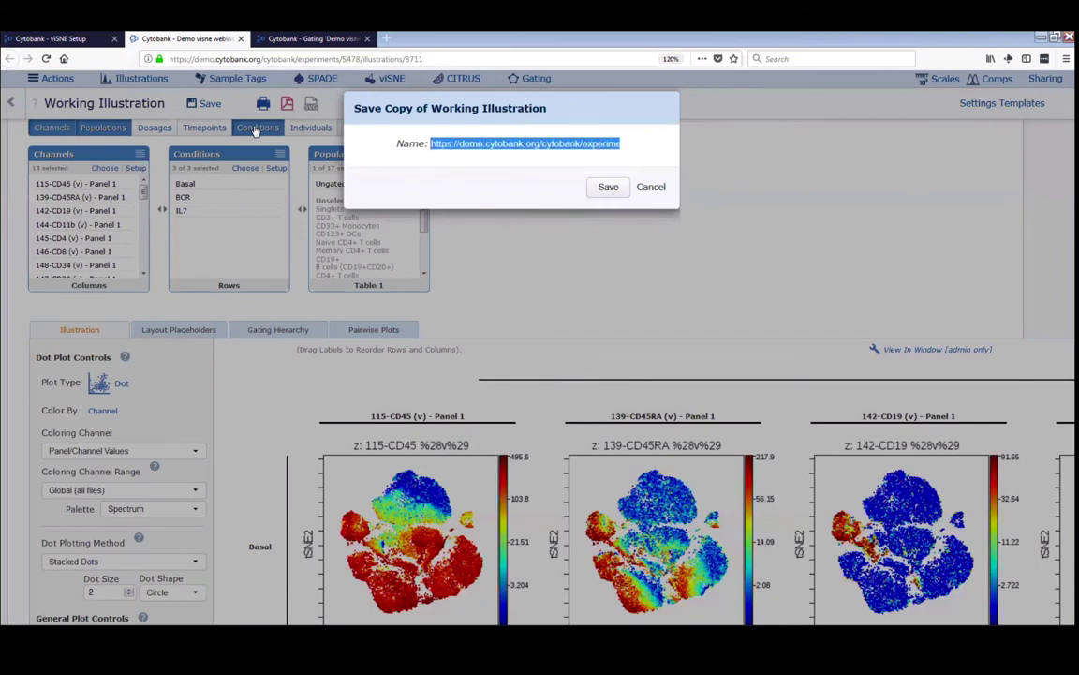
{"action": "type", "text": "Survey figu"}
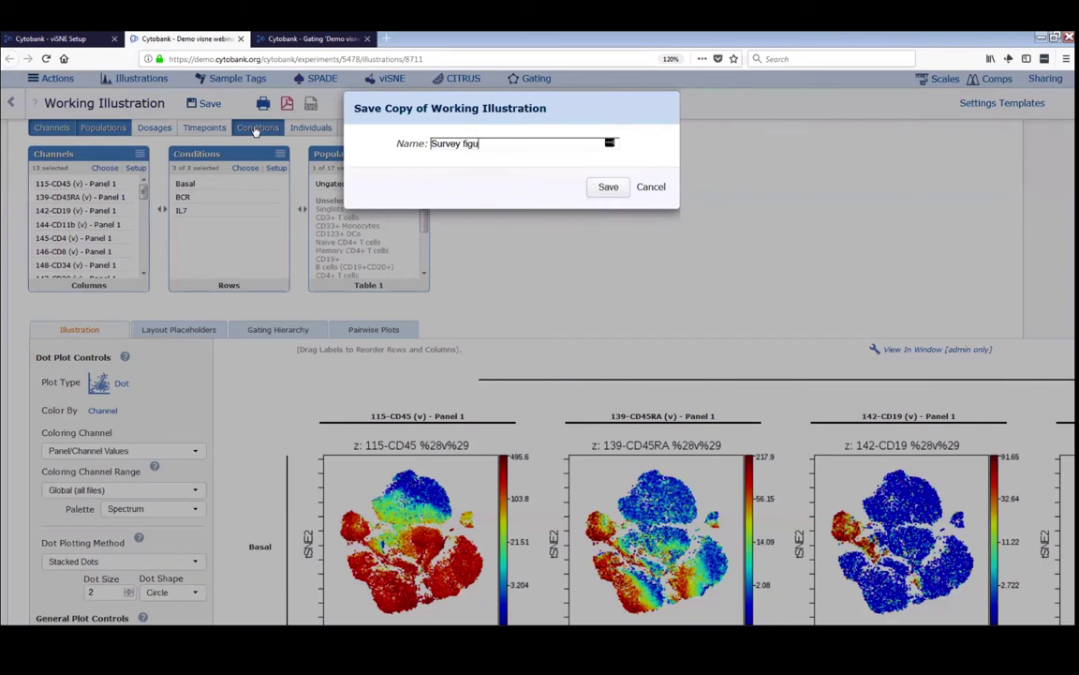
{"action": "type", "text": "re"}
{"action": "key", "text": "Return"}
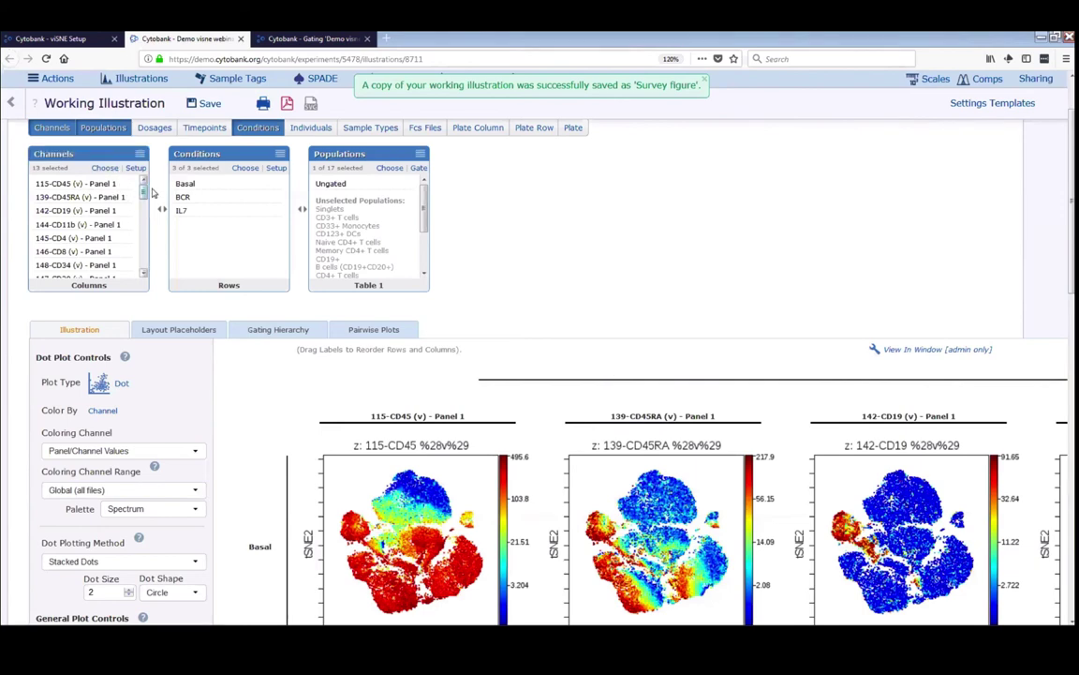
Keep only the 115-CD45 channel selected and color the dot plots by Overlaid Figure Dimension, with Populations as the overlaid dimension
{"action": "left_click", "coordinate": [104, 168]}
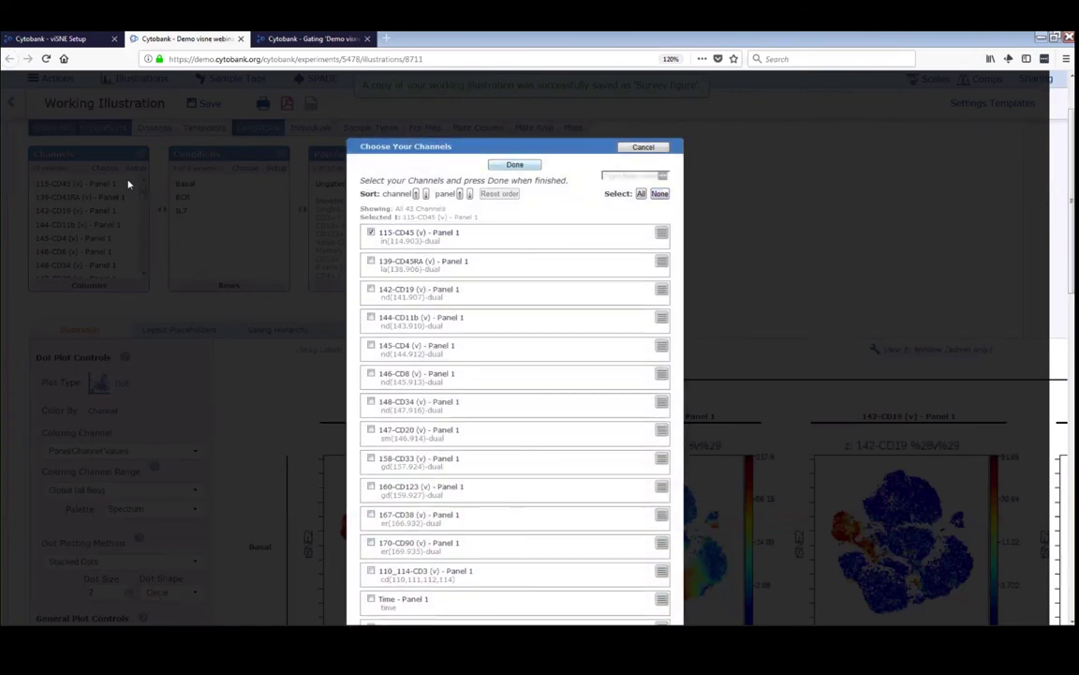
{"action": "key", "text": "Return"}
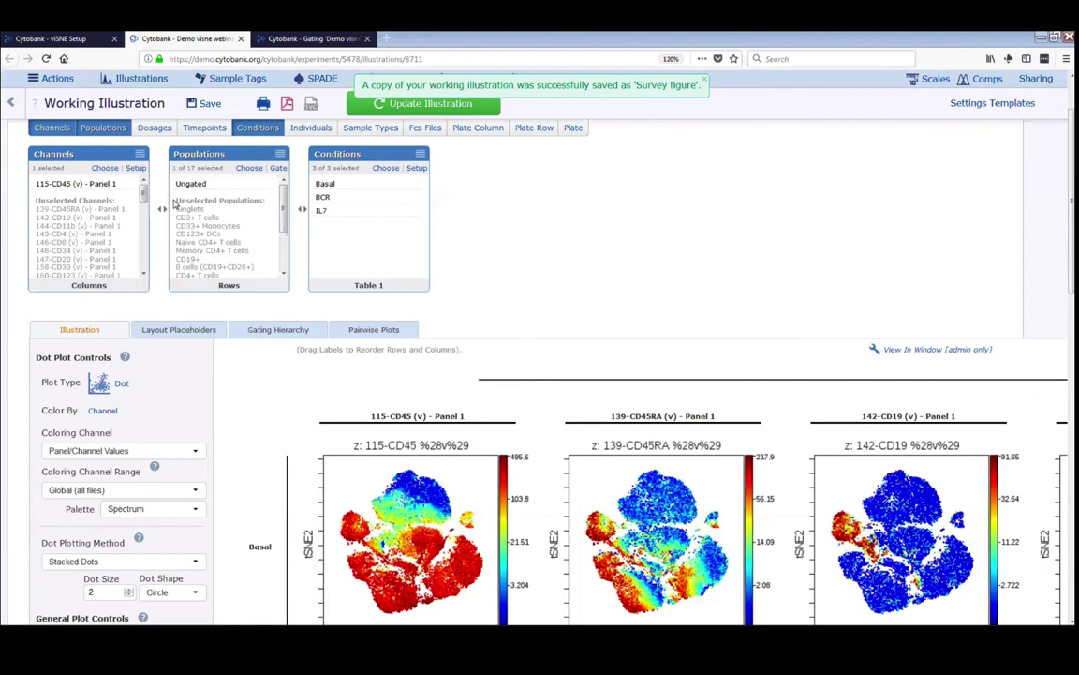
{"action": "left_click", "coordinate": [108, 422]}
{"action": "left_click", "coordinate": [112, 465]}
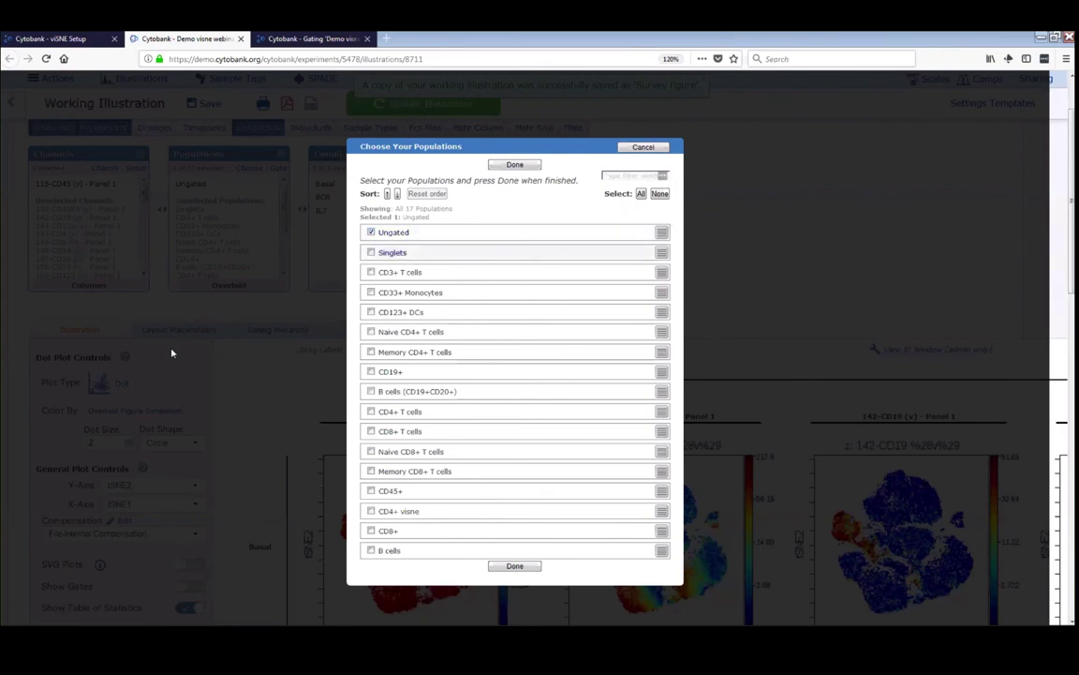
Add the CD4+ visne, CD8+ and B cells populations to Ungated in the overlay, and update the illustration
{"action": "left_click", "coordinate": [372, 512]}
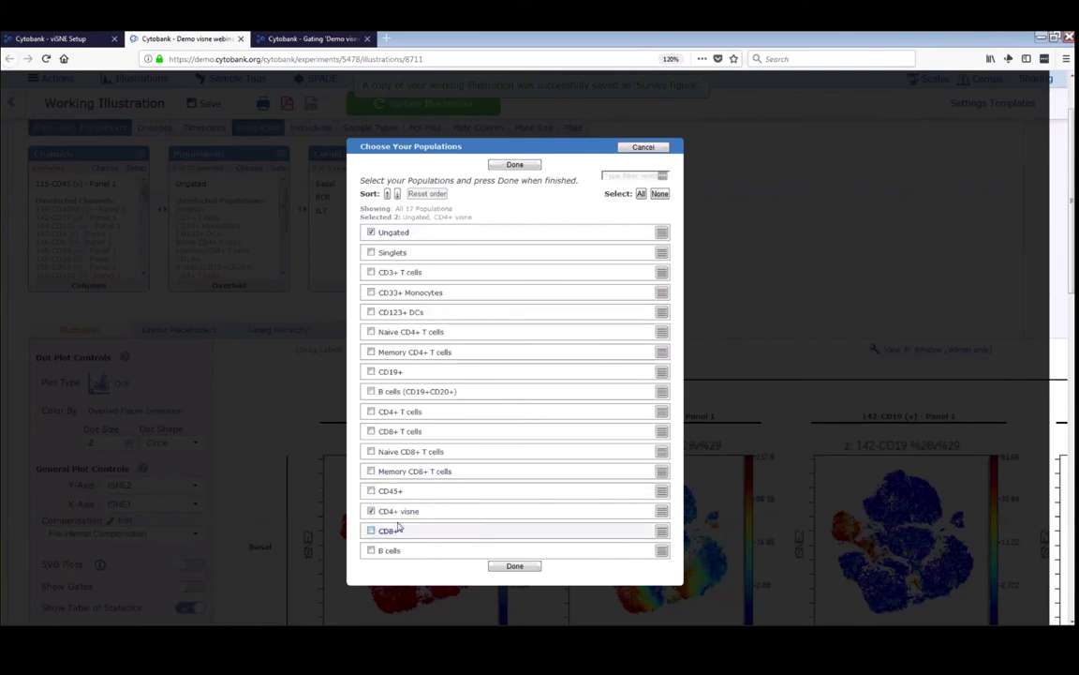
{"action": "left_click", "coordinate": [398, 530]}
{"action": "left_click", "coordinate": [371, 550]}
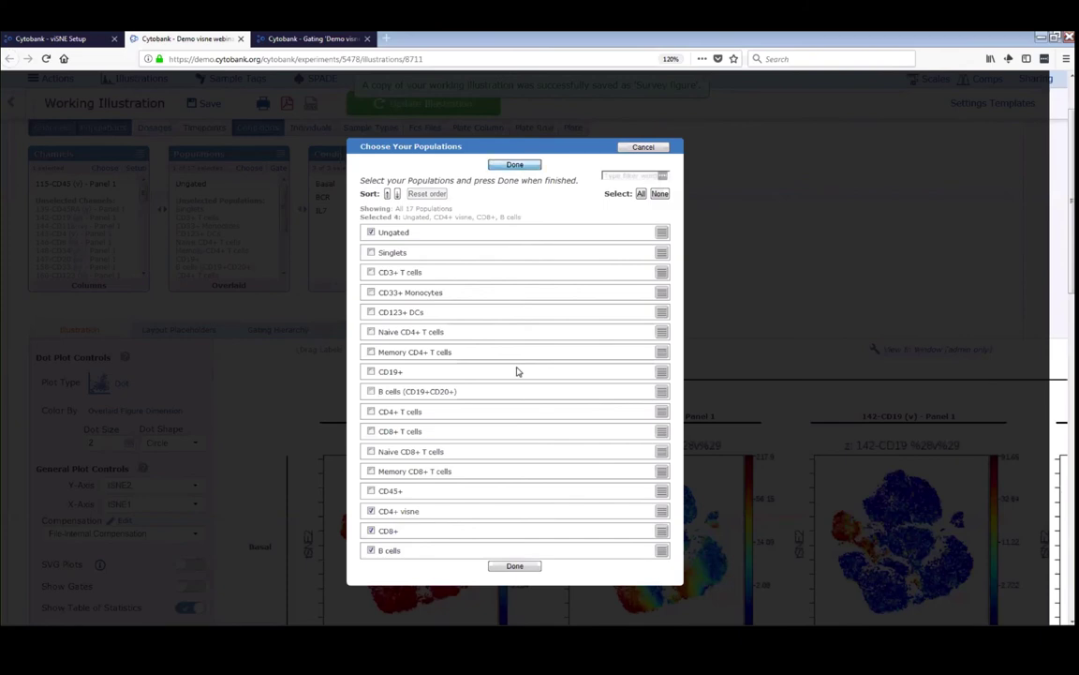
{"action": "key", "text": "Return"}
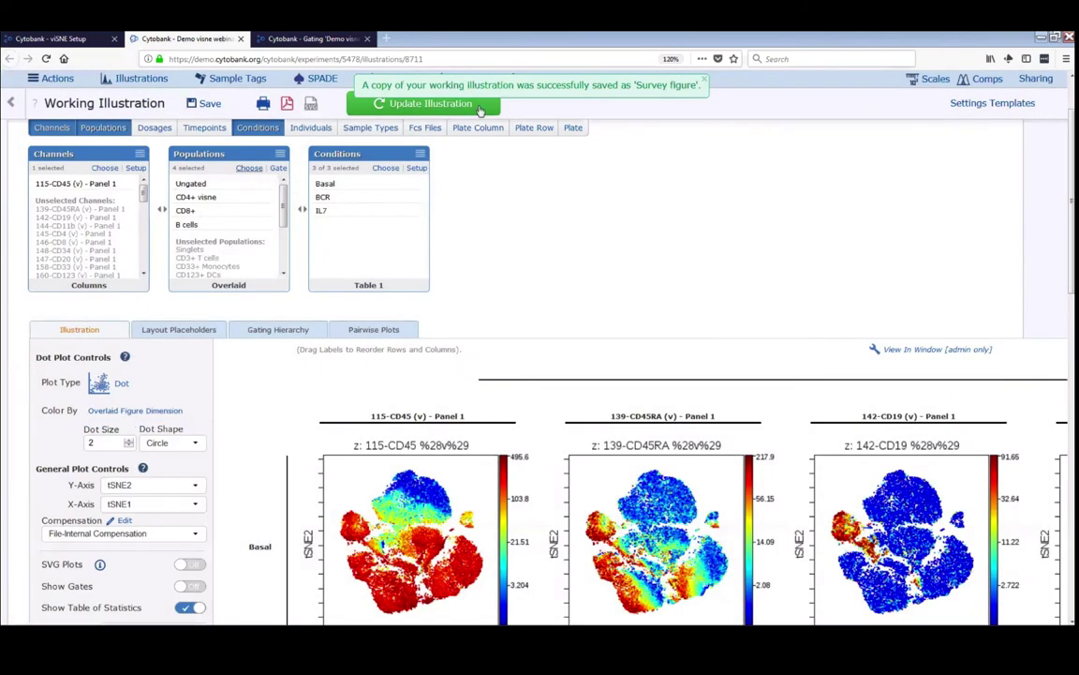
{"action": "left_click", "coordinate": [431, 101]}
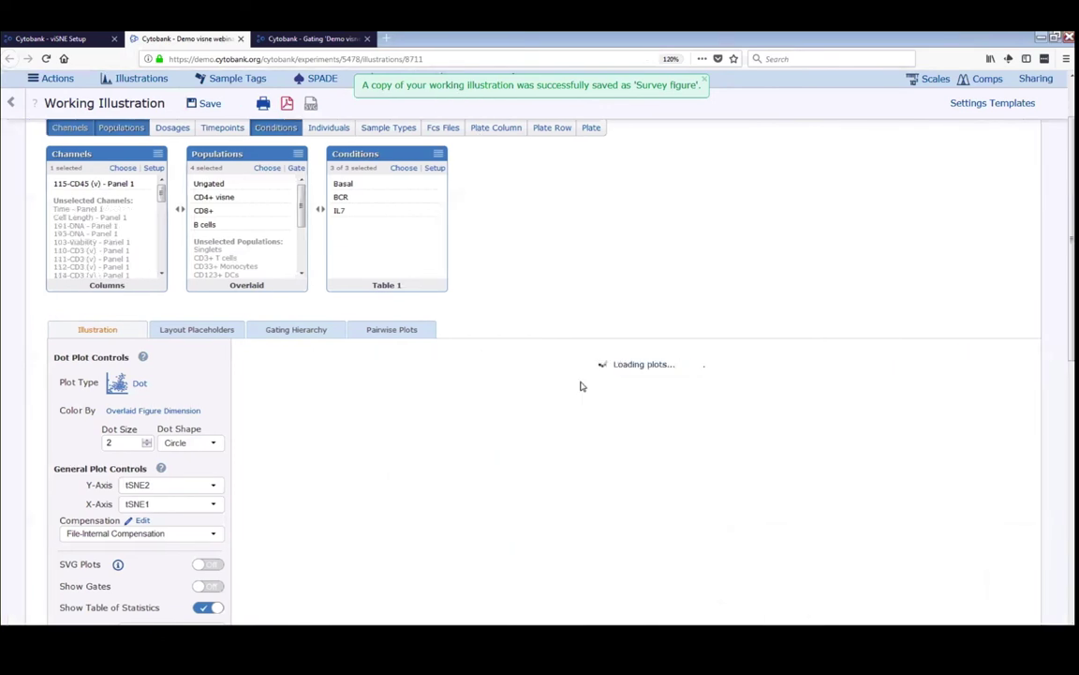
Check the overlaid population plots across the conditions, and save a copy of the illustration as "Key Figure"
{"action": "scroll", "coordinate": [581, 384], "scroll_direction": "down", "scroll_amount": 2}
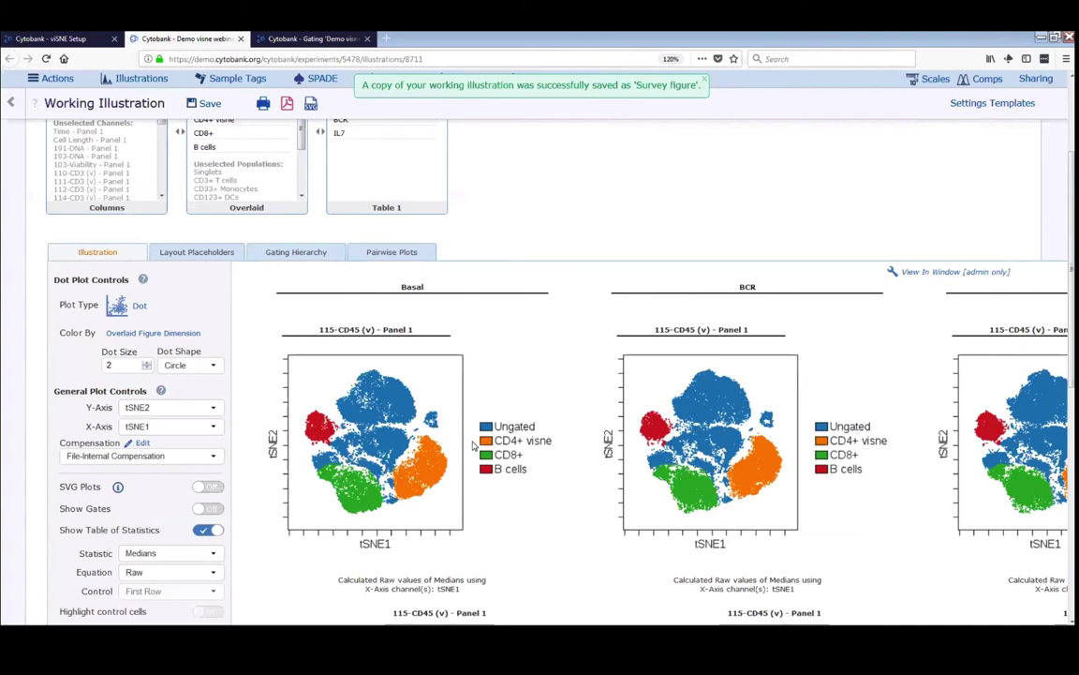
{"action": "scroll", "coordinate": [474, 446], "scroll_direction": "up", "scroll_amount": 2}
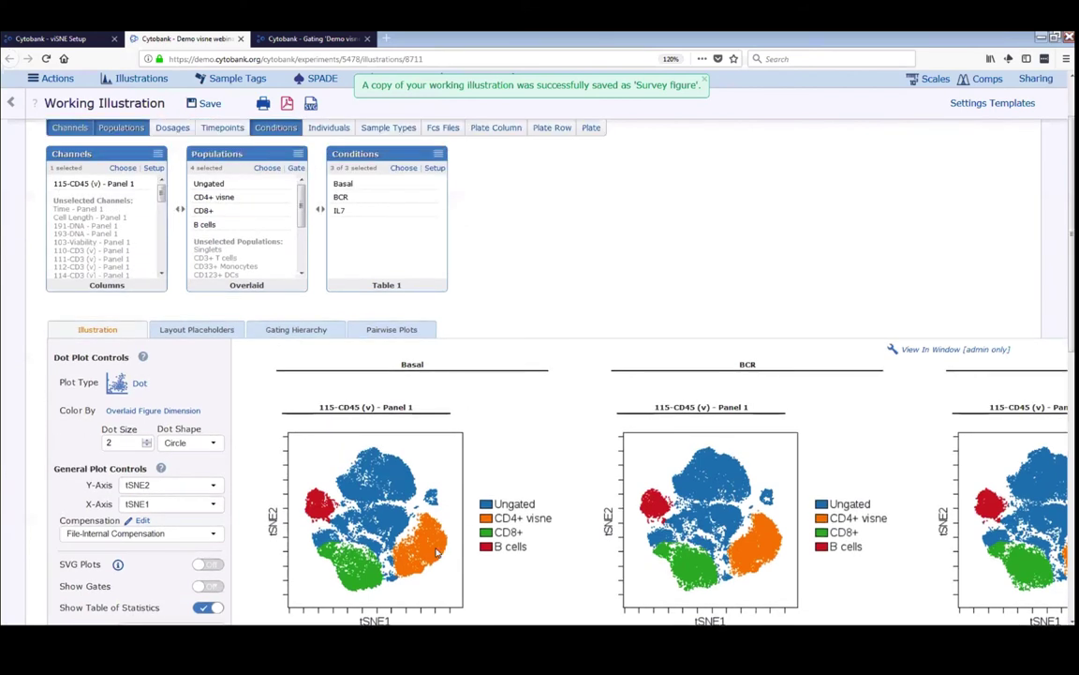
{"action": "scroll", "coordinate": [424, 551], "scroll_direction": "down", "scroll_amount": 2}
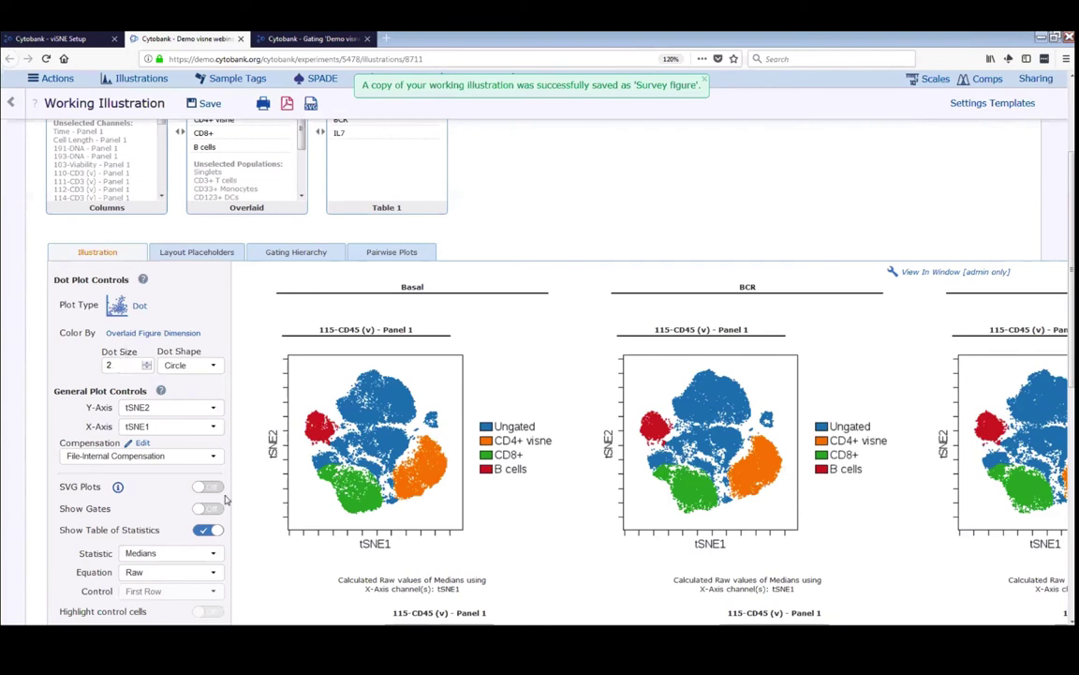
{"action": "scroll", "coordinate": [552, 386], "scroll_direction": "up", "scroll_amount": 1}
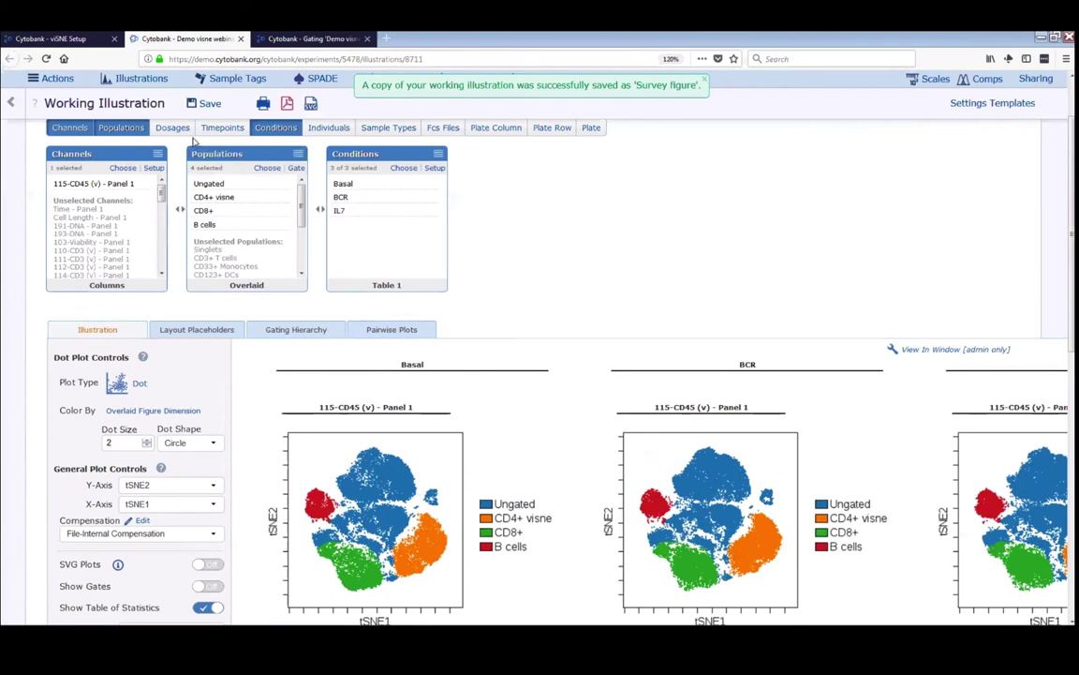
{"action": "scroll", "coordinate": [194, 138], "scroll_direction": "up", "scroll_amount": 2}
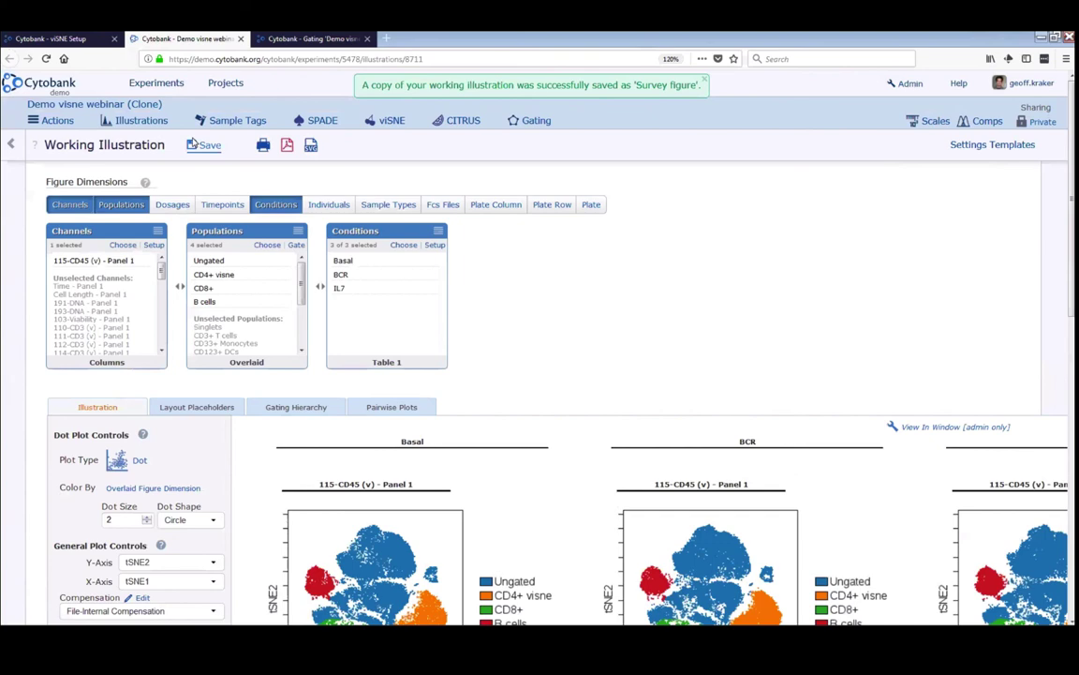
{"action": "left_click", "coordinate": [192, 143]}
{"action": "left_click", "coordinate": [263, 165]}
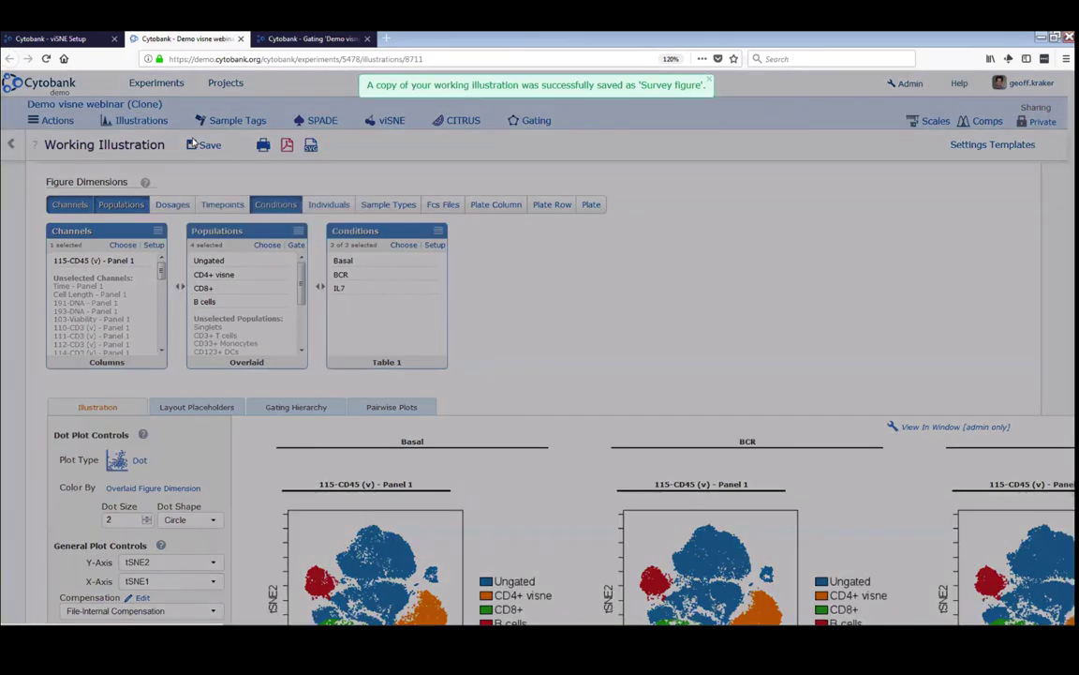
{"action": "type", "text": "Key Figure"}
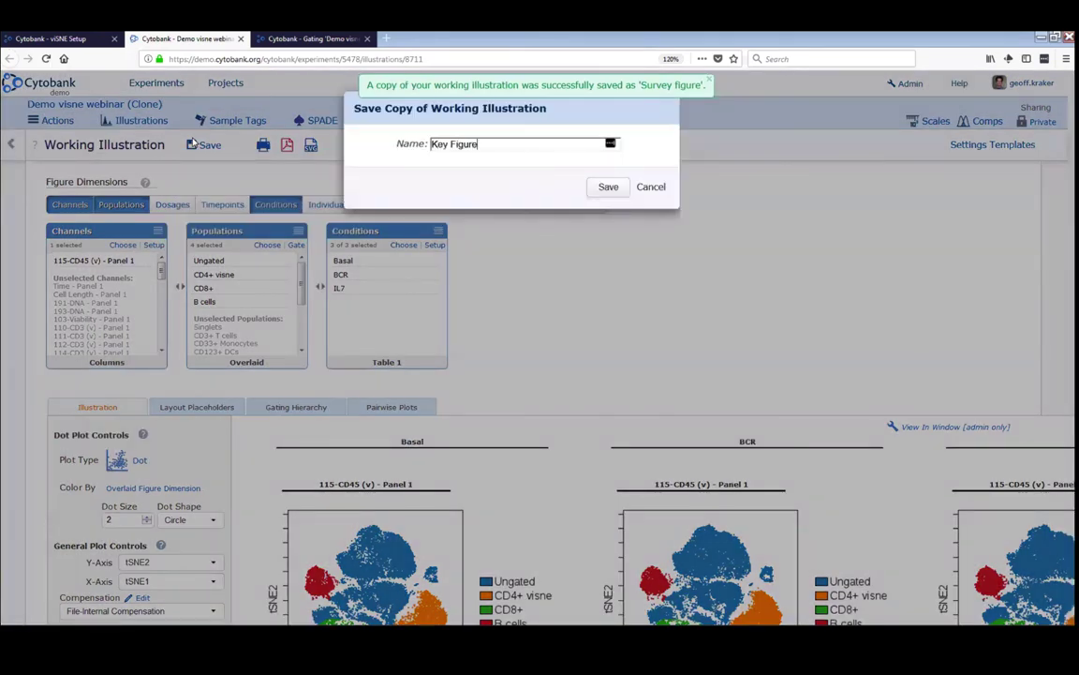
{"action": "key", "text": "Return"}
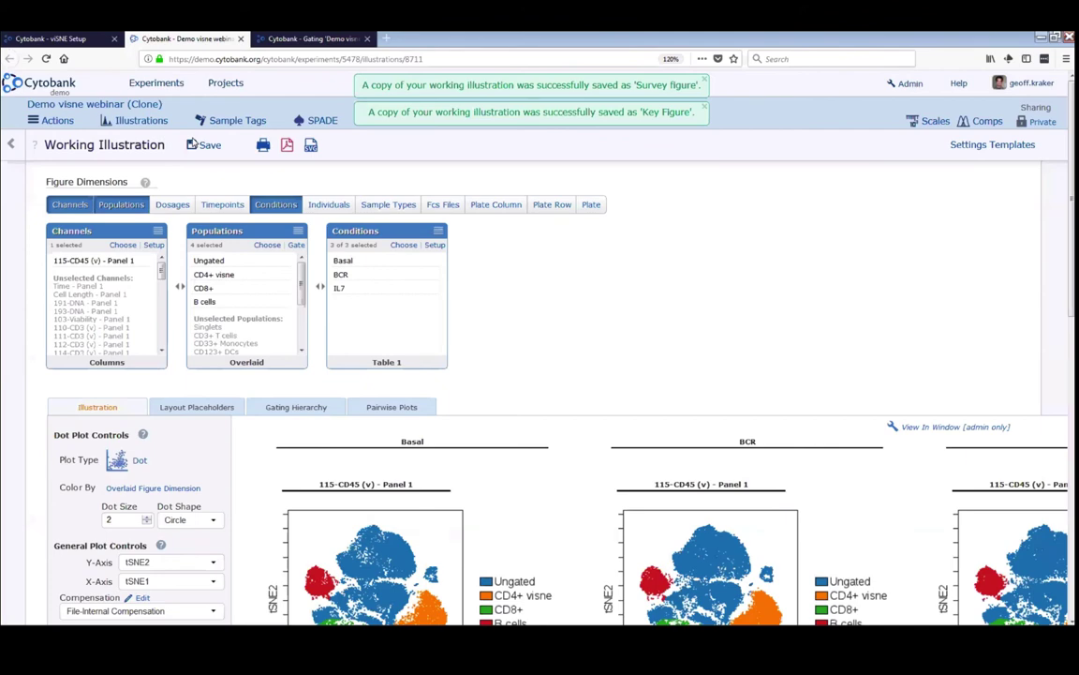
{"action": "scroll", "coordinate": [441, 328], "scroll_direction": "down", "scroll_amount": 2}
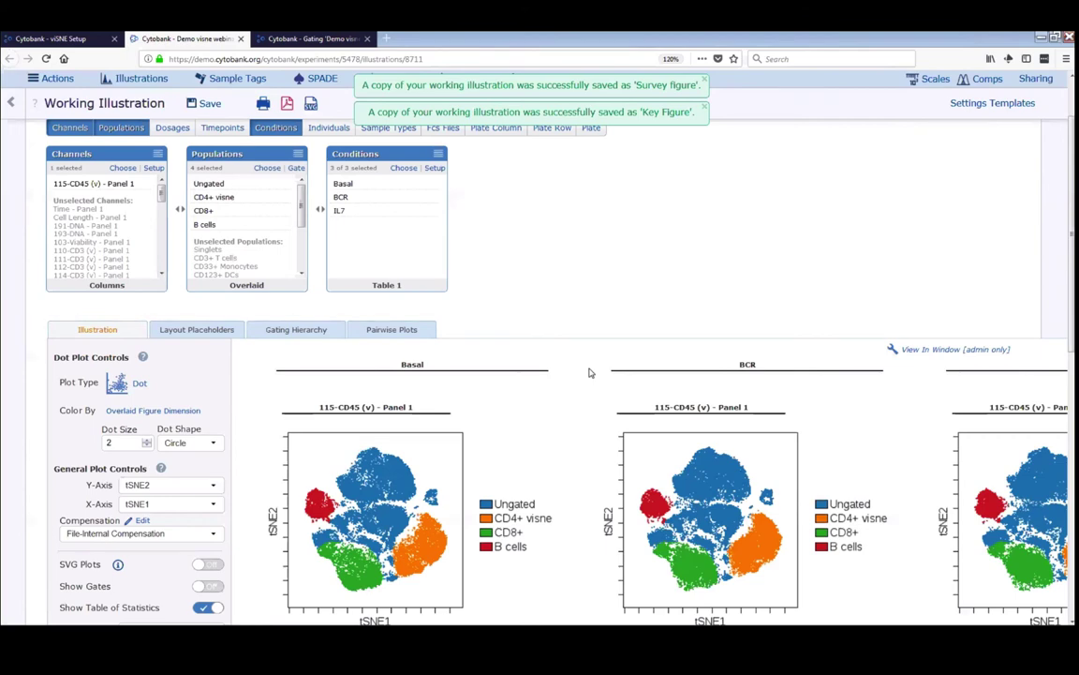
{"action": "key", "text": "alt+Tab"}
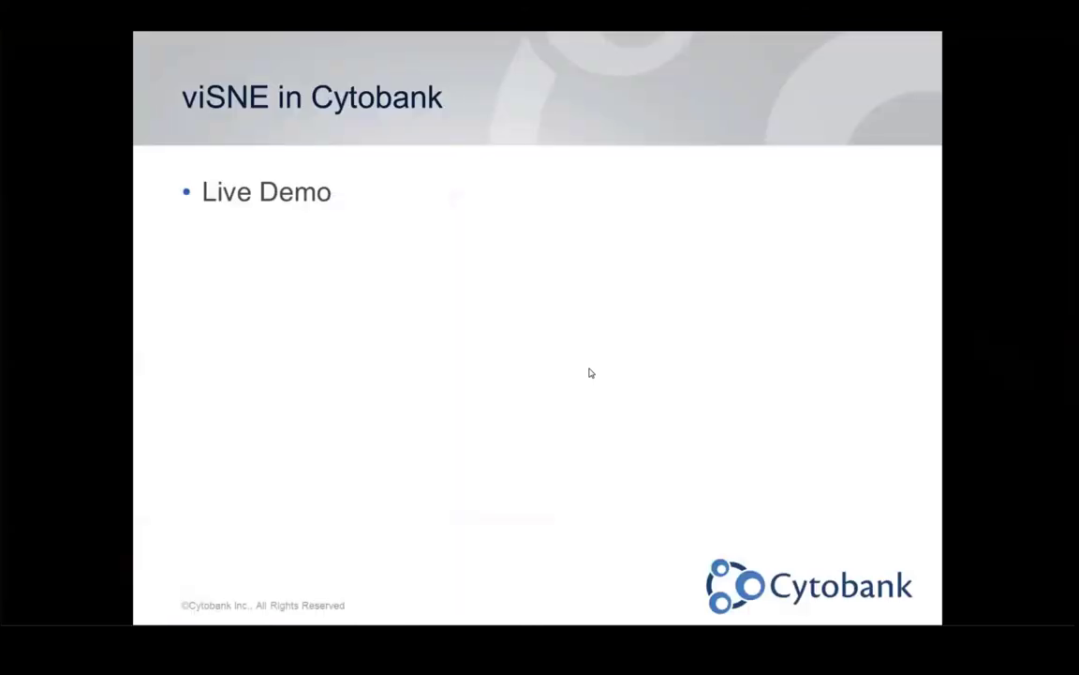
{"action": "key", "text": "Right"}
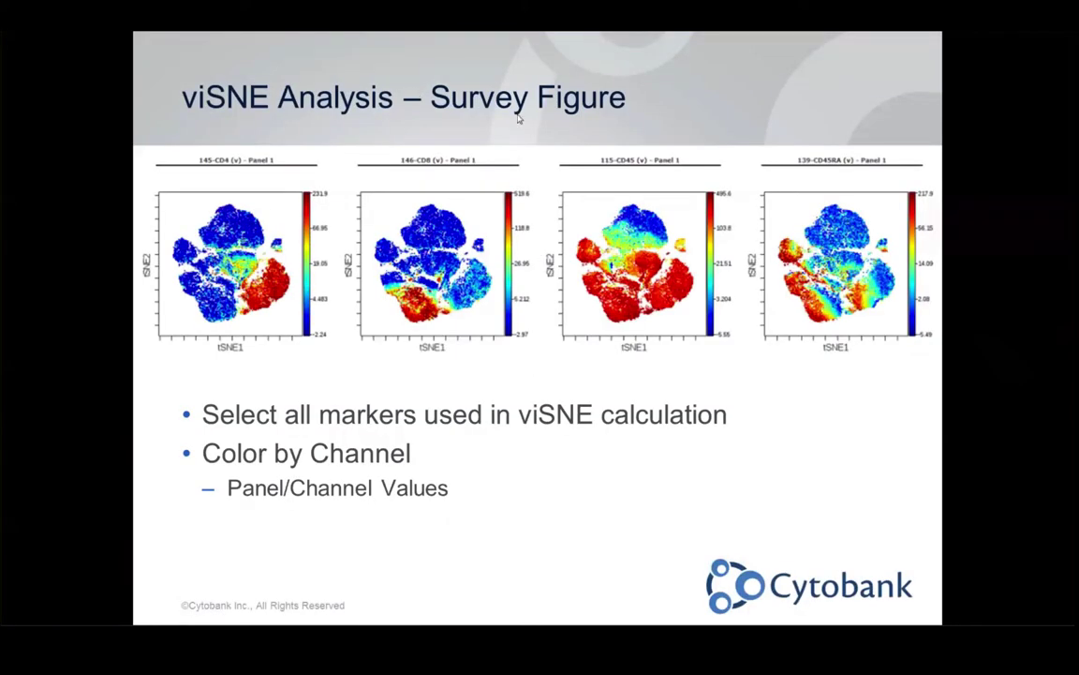